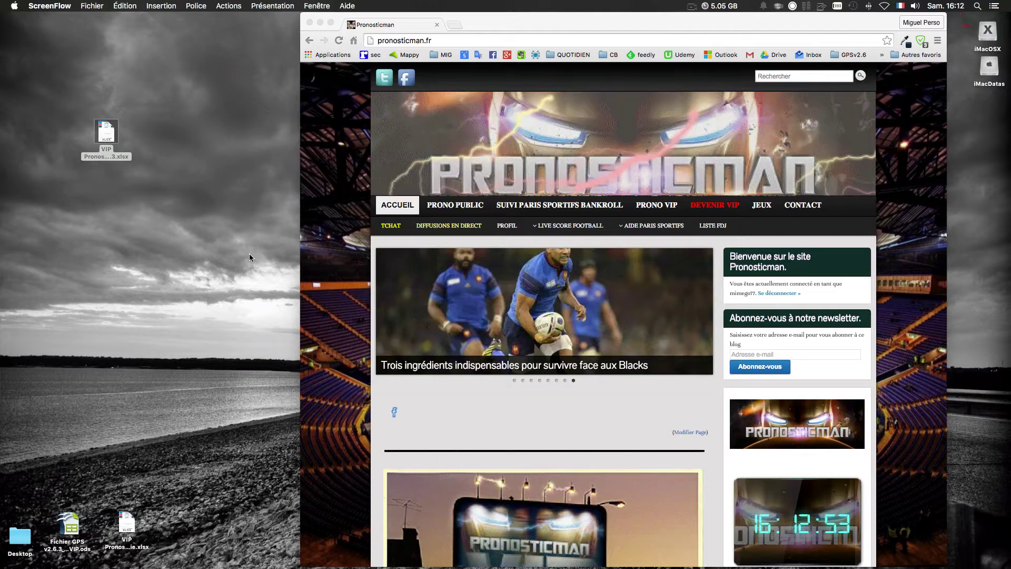
# - Switch to Excel with the VIP Pronosticman-Fichier GPS v2.6.3 workbook, leaving the desktop file's name as it is
pyautogui.click(104, 134)
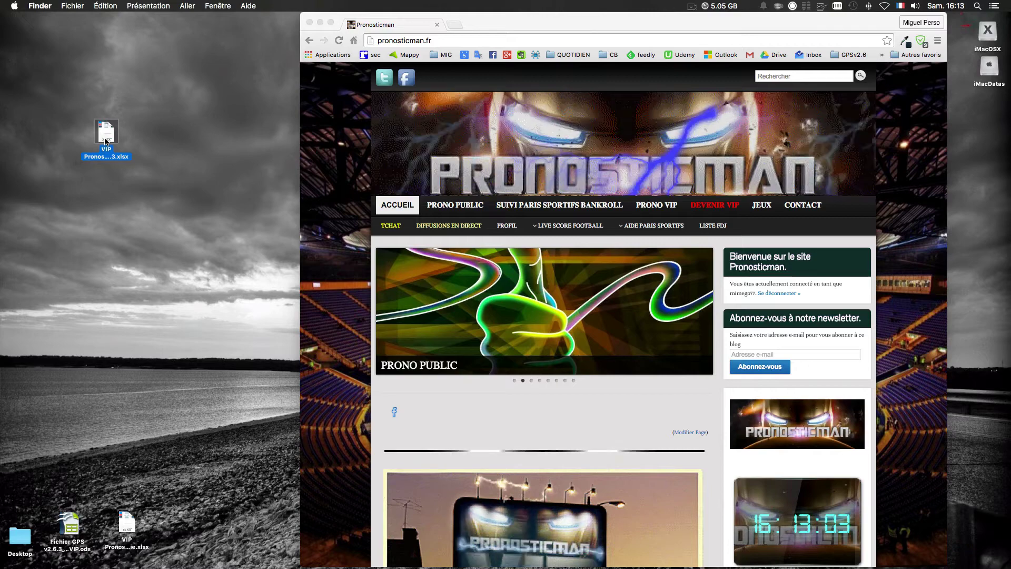
pyautogui.click(106, 152)
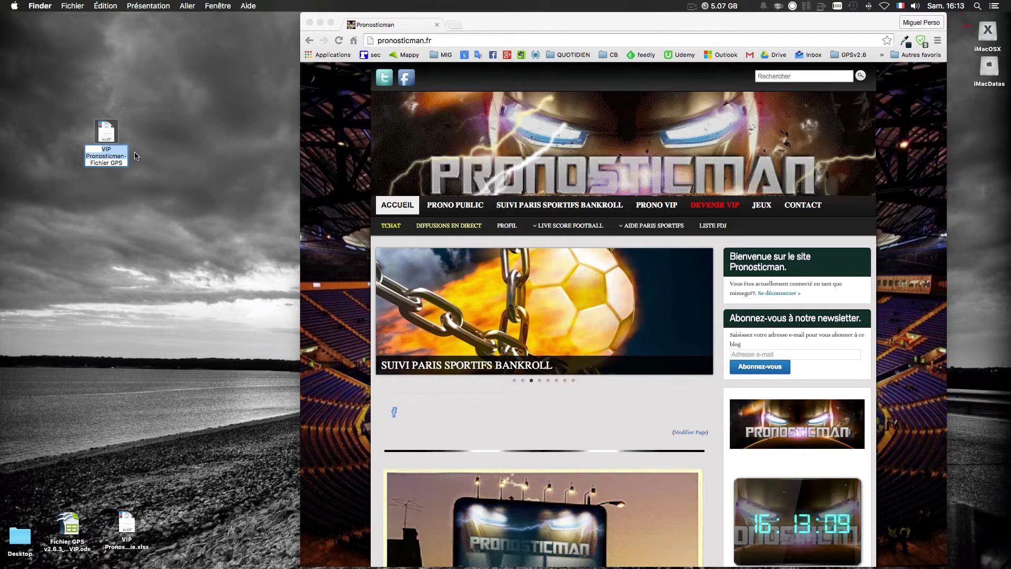
pyautogui.click(135, 156)
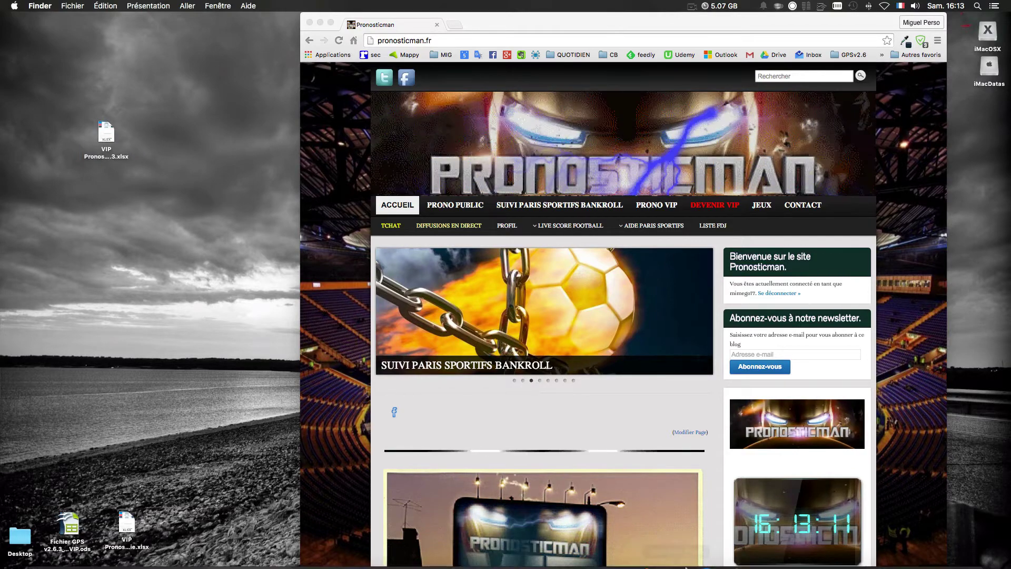
pyautogui.click(937, 549)
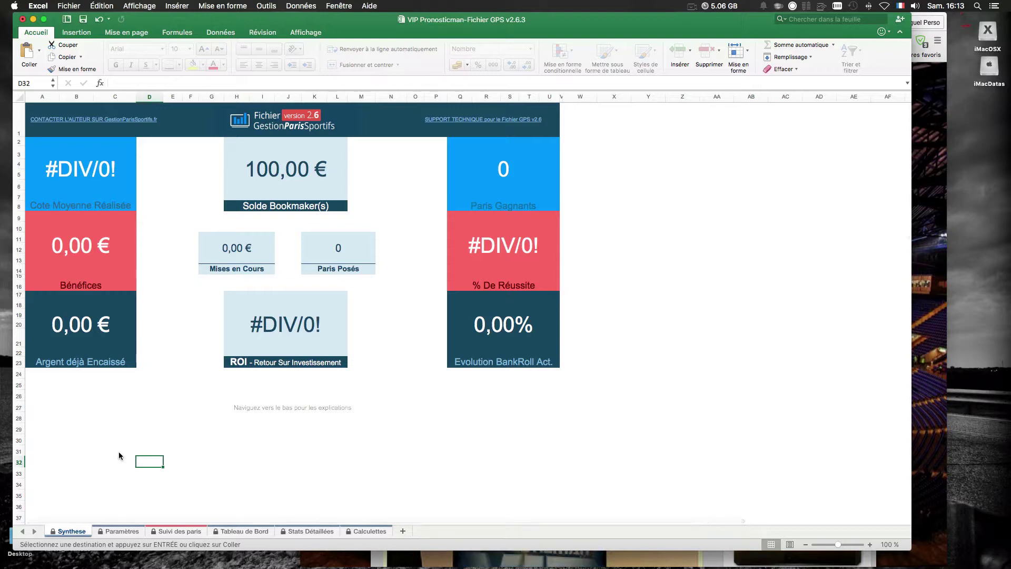
pyautogui.click(692, 6)
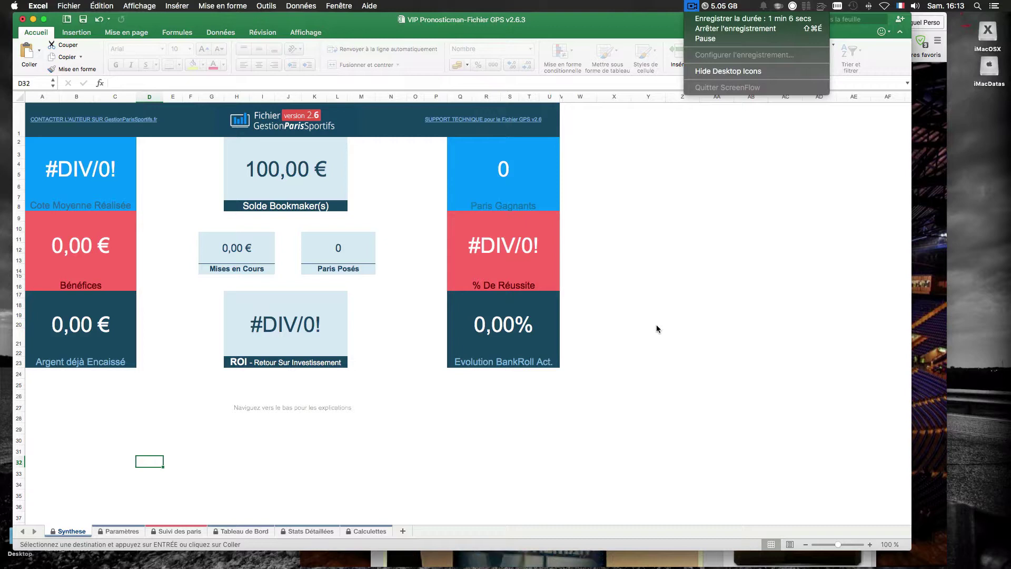
pyautogui.click(658, 38)
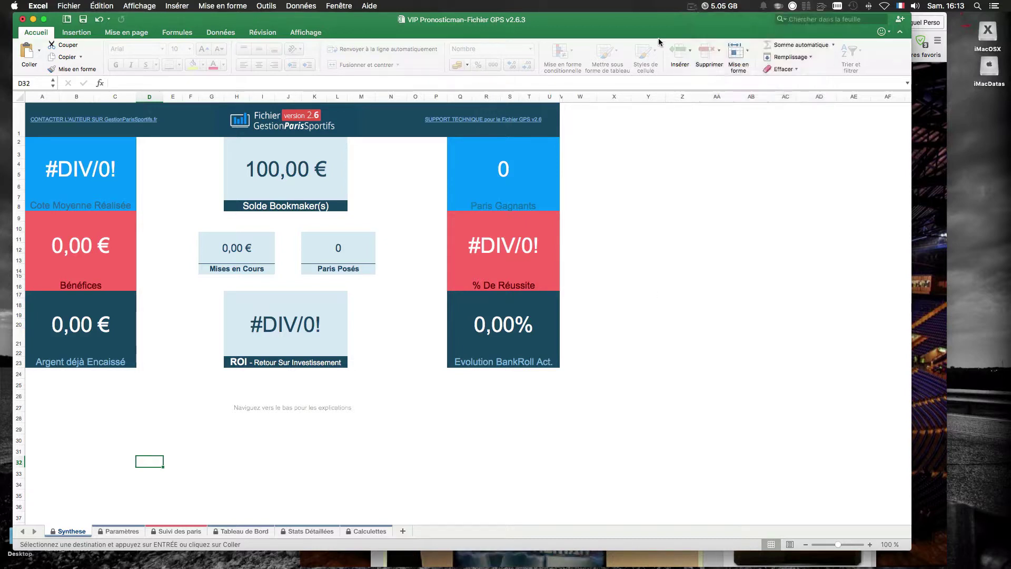
pyautogui.click(692, 7)
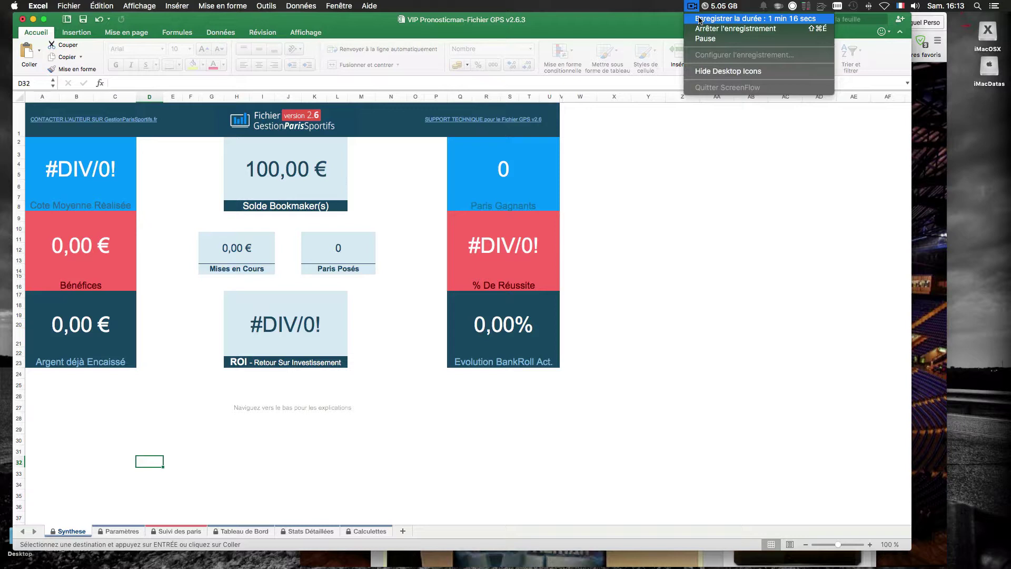
pyautogui.click(759, 263)
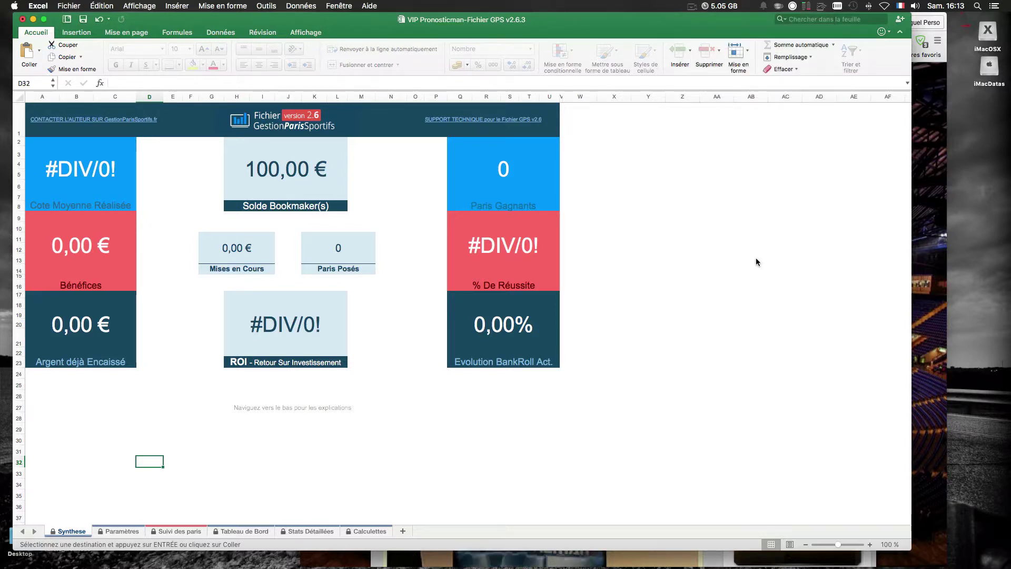
pyautogui.click(692, 6)
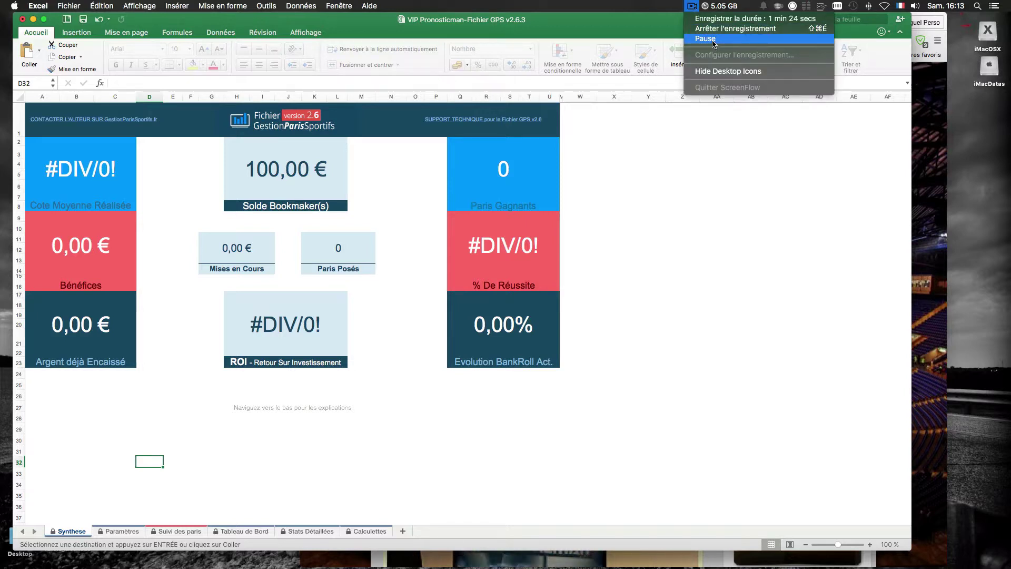
pyautogui.click(813, 227)
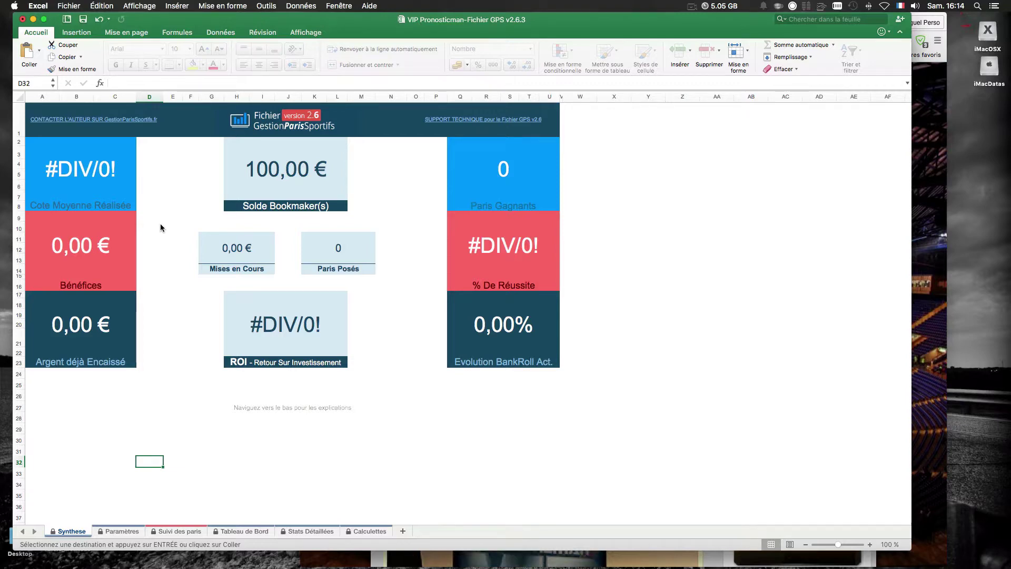
# - Look over the explanations of the file's objective and contents below the summary on the Synthese sheet
pyautogui.scroll(-12, 160, 228)
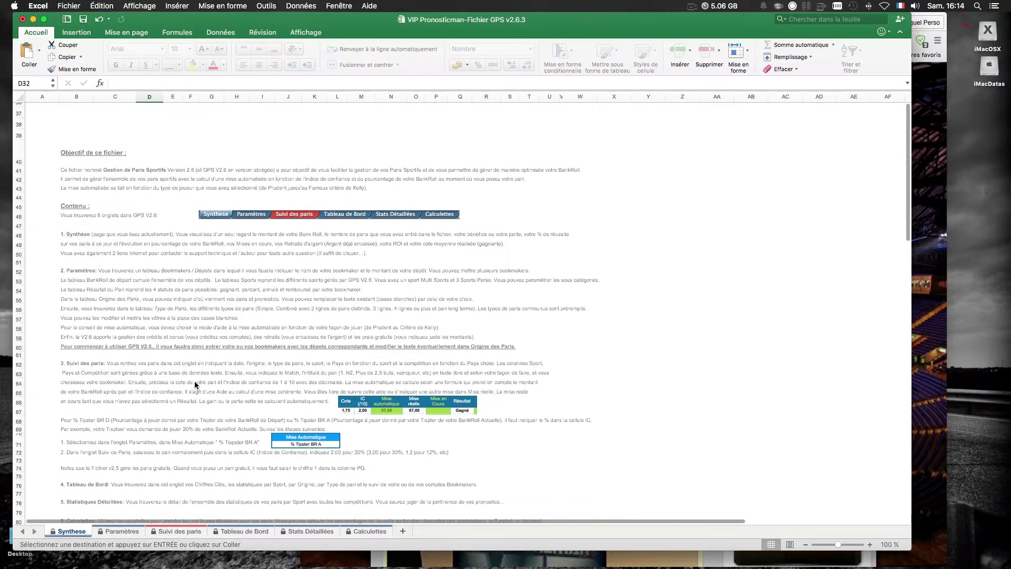
pyautogui.scroll(12, 195, 383)
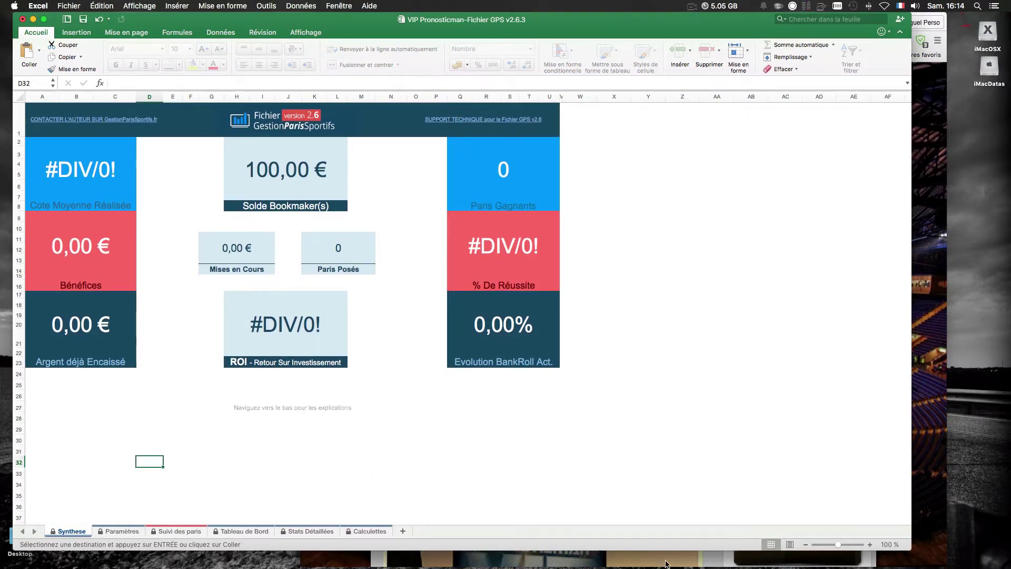
# - Switch to Chrome, open the PRONO VIP page of pronosticman.fr and find the oldest entries in its predictions table
pyautogui.click(706, 562)
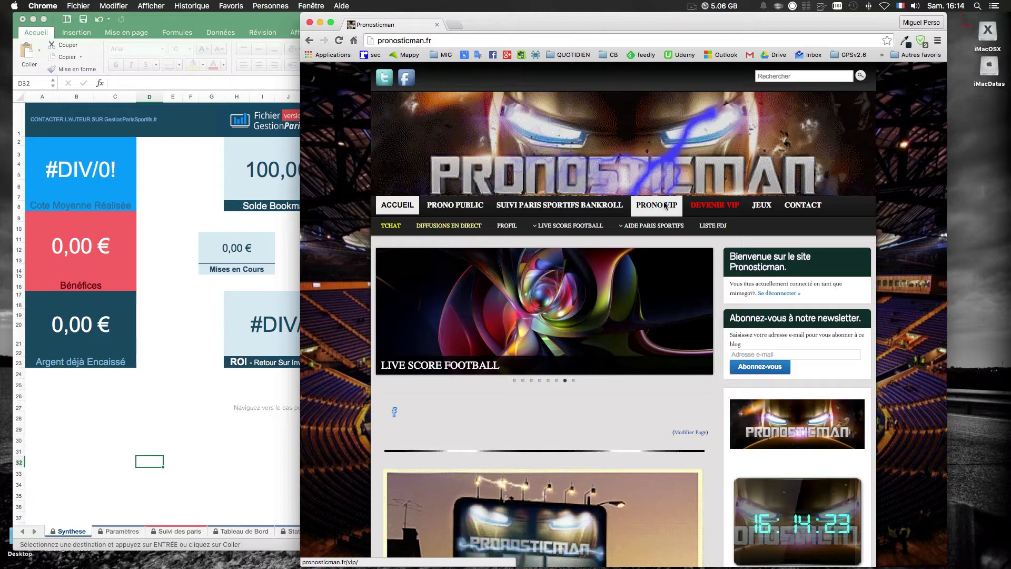
pyautogui.click(602, 300)
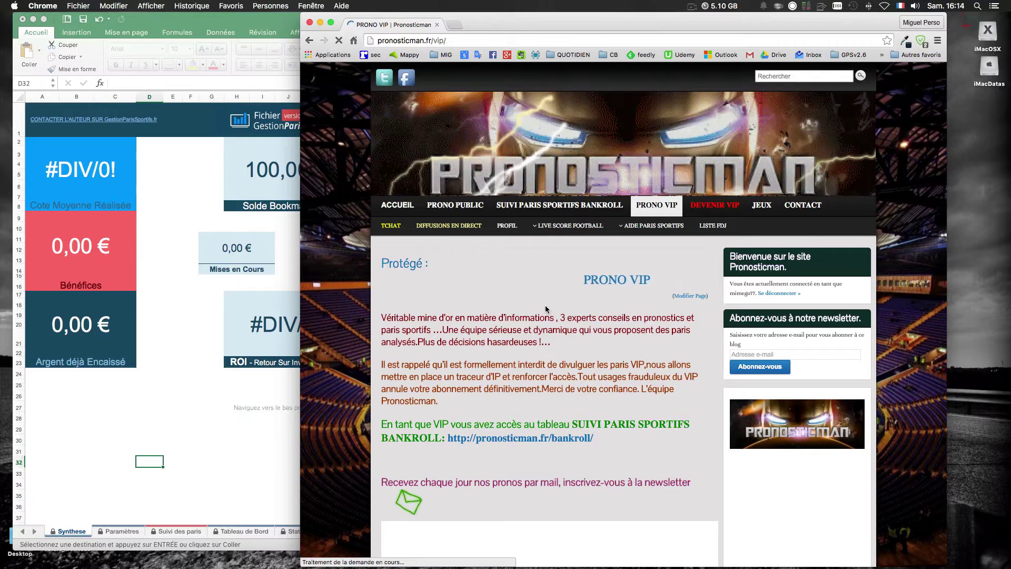
pyautogui.scroll(-2, 544, 307)
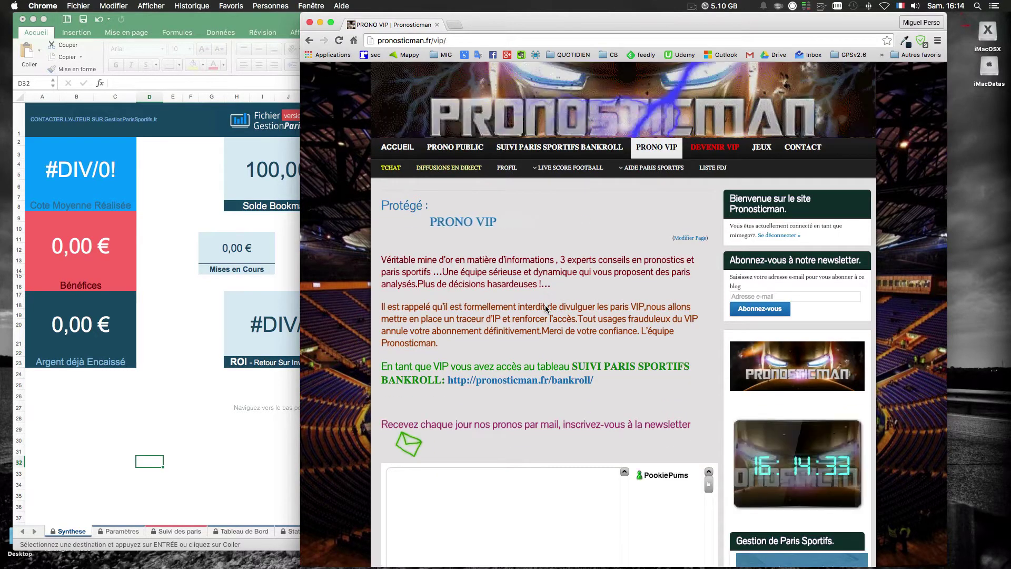
pyautogui.scroll(-5, 545, 305)
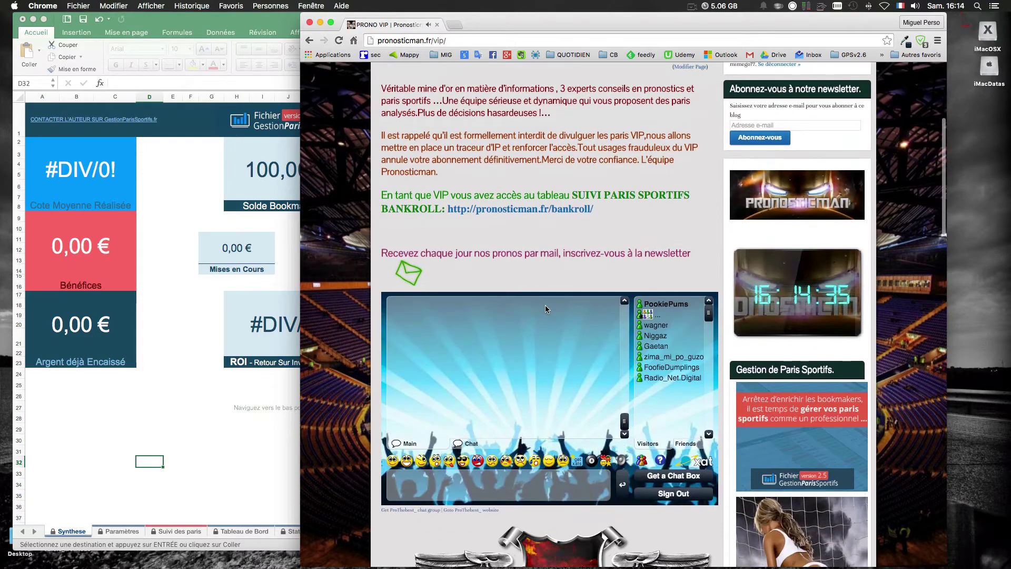
pyautogui.scroll(-5, 545, 304)
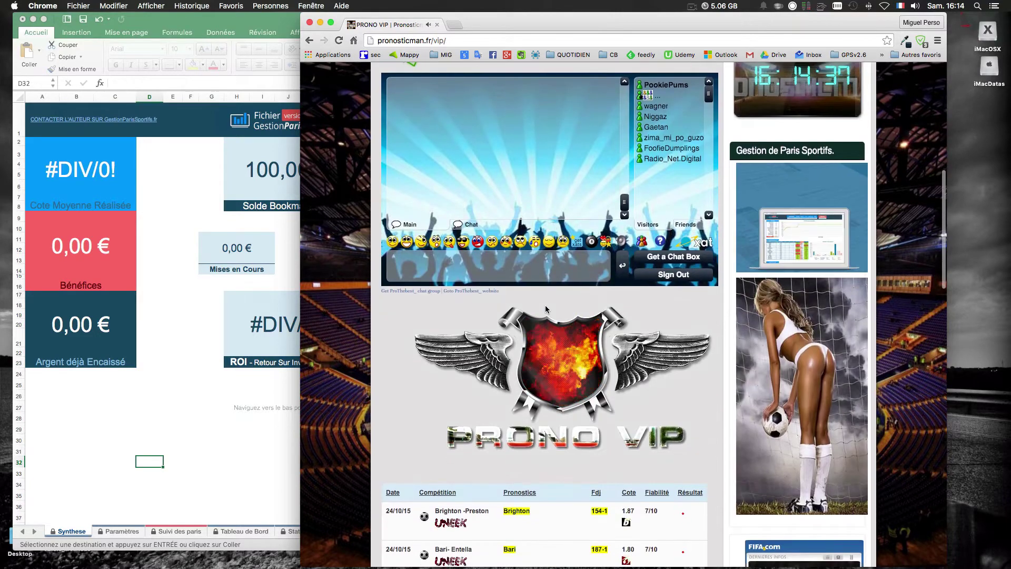
pyautogui.scroll(-2, 545, 309)
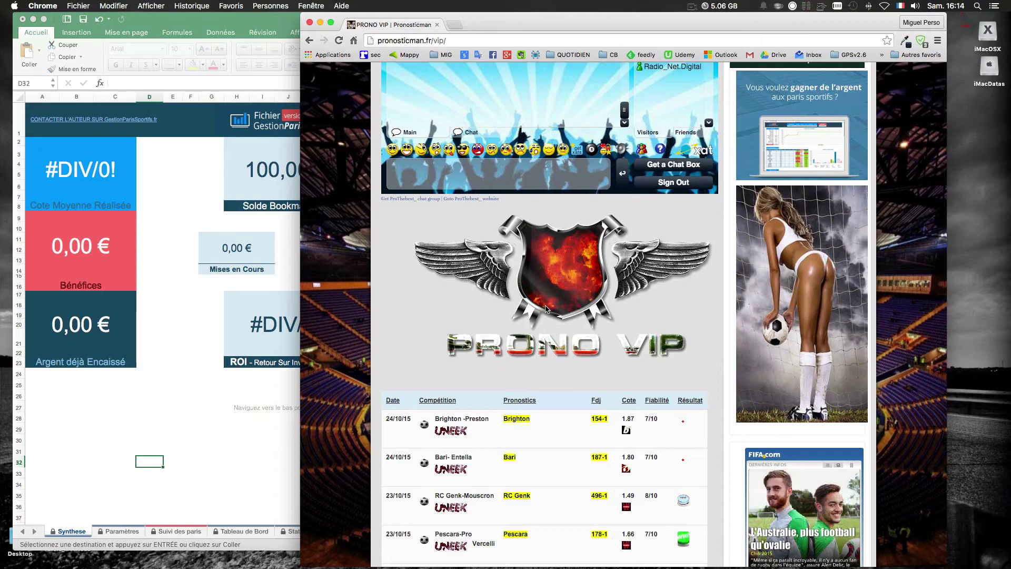
pyautogui.scroll(-8, 544, 309)
pyautogui.scroll(-7, 545, 308)
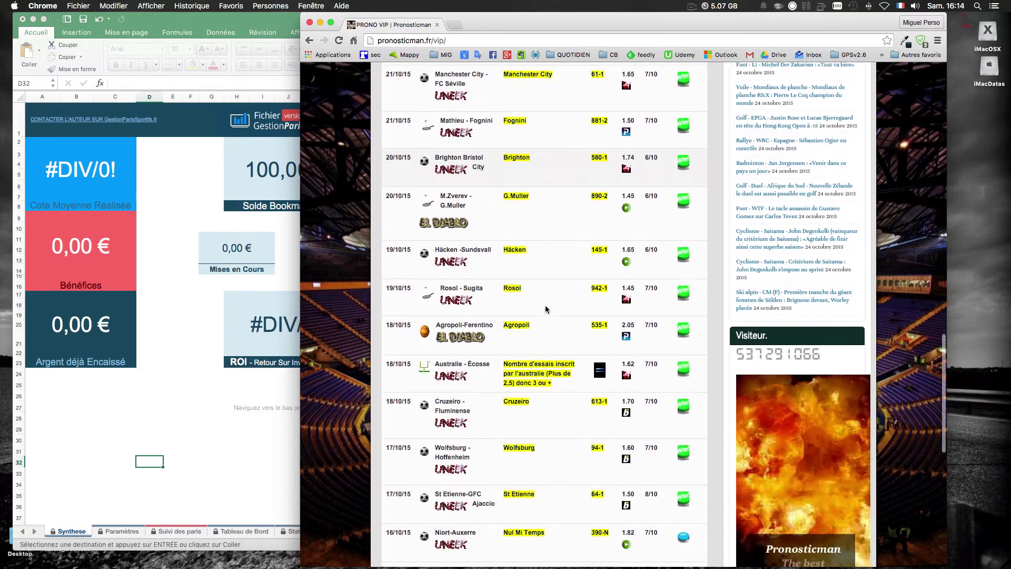
pyautogui.scroll(-5, 545, 308)
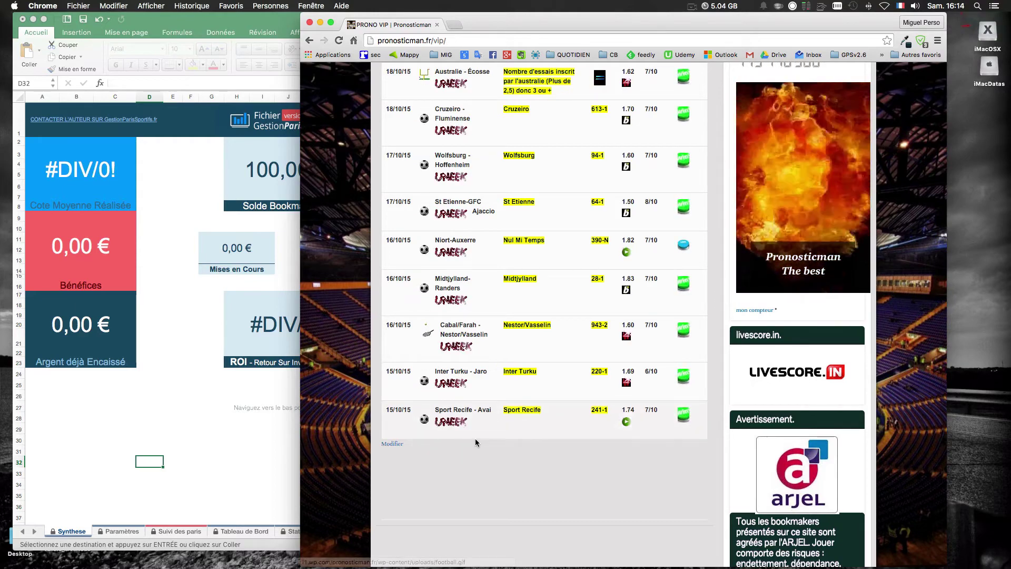
# - Examine the predictions, odds, reliability ratings and results in the PRONO VIP table, starting from the Sport Recife bet of 15/10/15
pyautogui.tripleClick(543, 409)
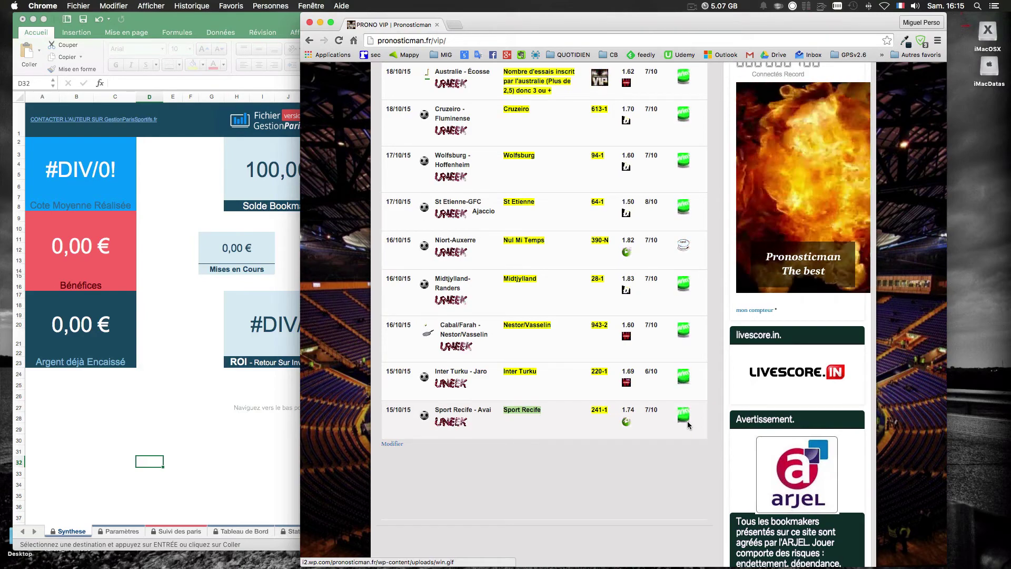
pyautogui.scroll(1, 687, 425)
pyautogui.scroll(4, 687, 422)
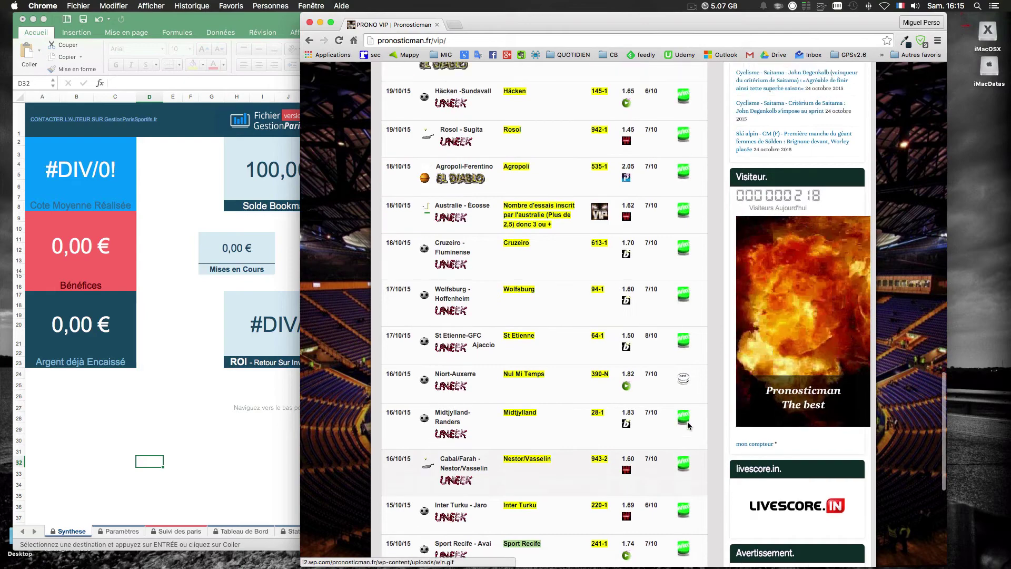
pyautogui.scroll(3, 687, 421)
pyautogui.scroll(10, 682, 395)
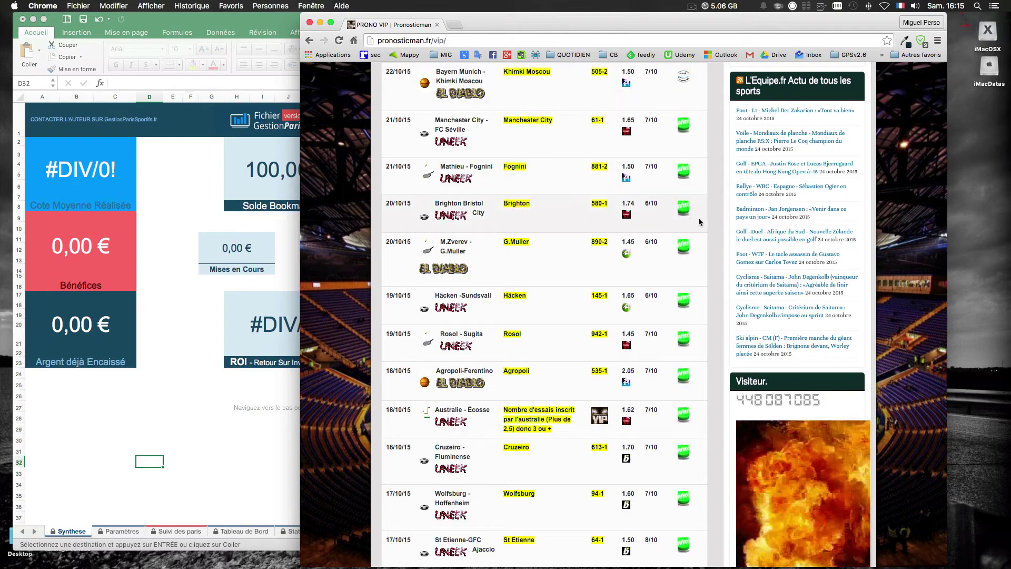
pyautogui.scroll(5, 697, 220)
pyautogui.scroll(5, 698, 221)
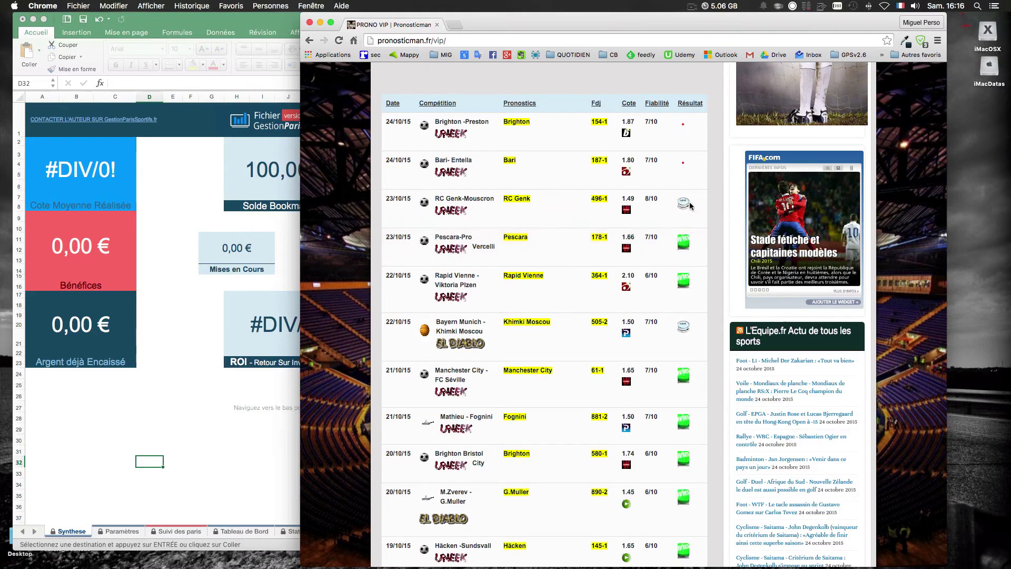
pyautogui.scroll(-15, 689, 204)
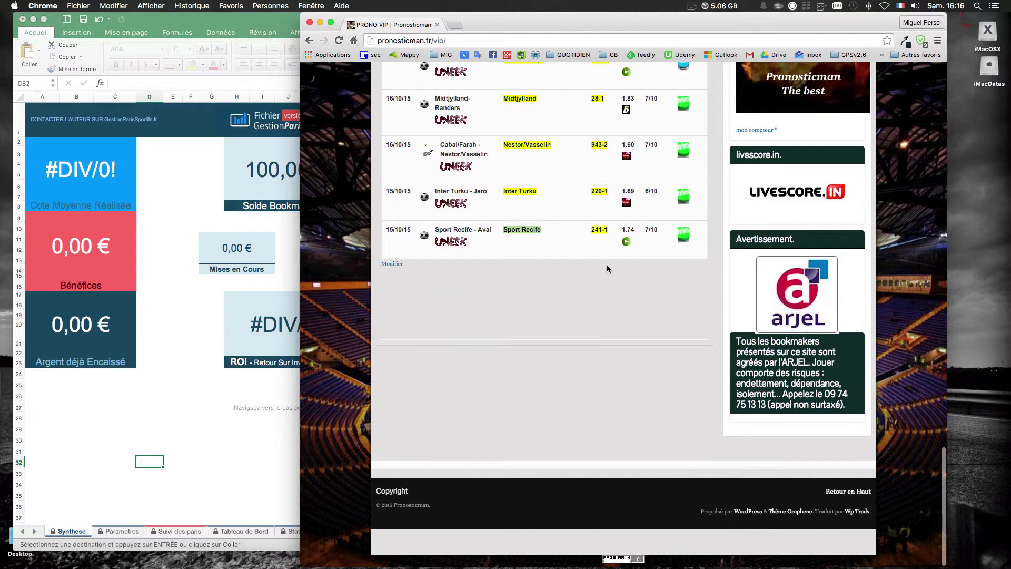
pyautogui.scroll(7, 607, 269)
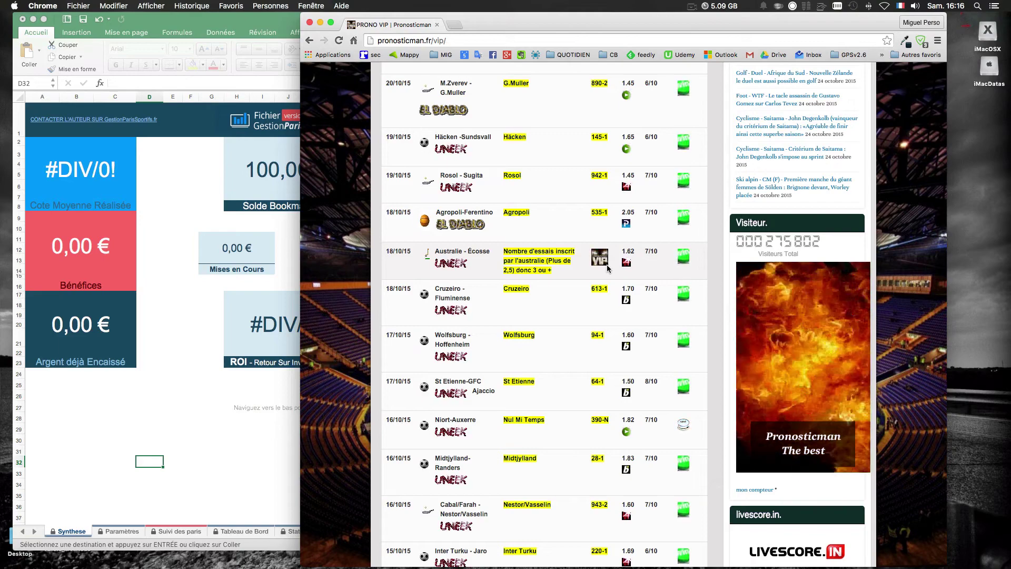
# - Switch back to Excel and rename the first bookmaker on the Paramètres sheet as Bwin, removing the "(exemple)" suffix
pyautogui.click(181, 466)
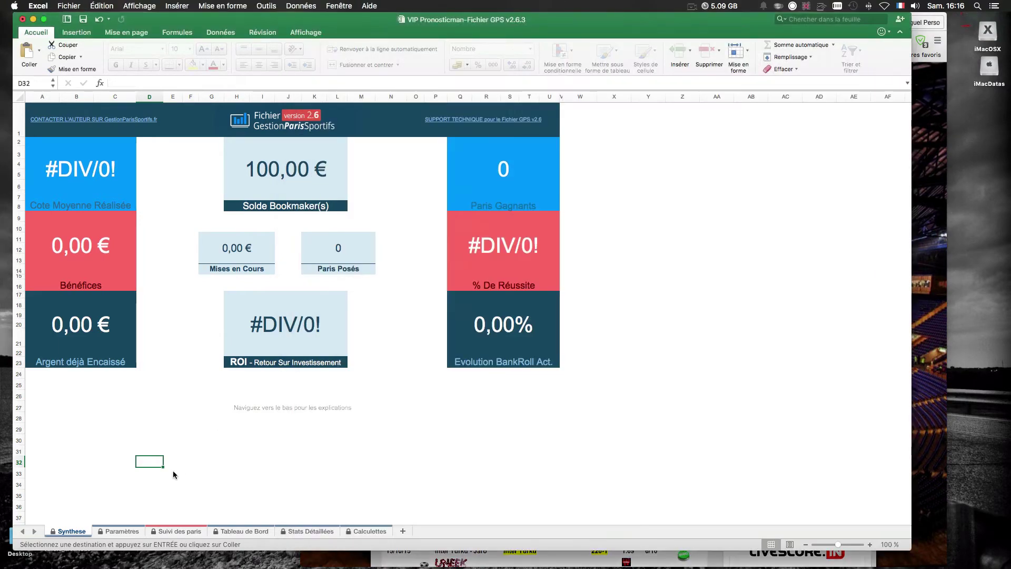
pyautogui.click(116, 533)
pyautogui.click(83, 206)
pyautogui.doubleClick(71, 203)
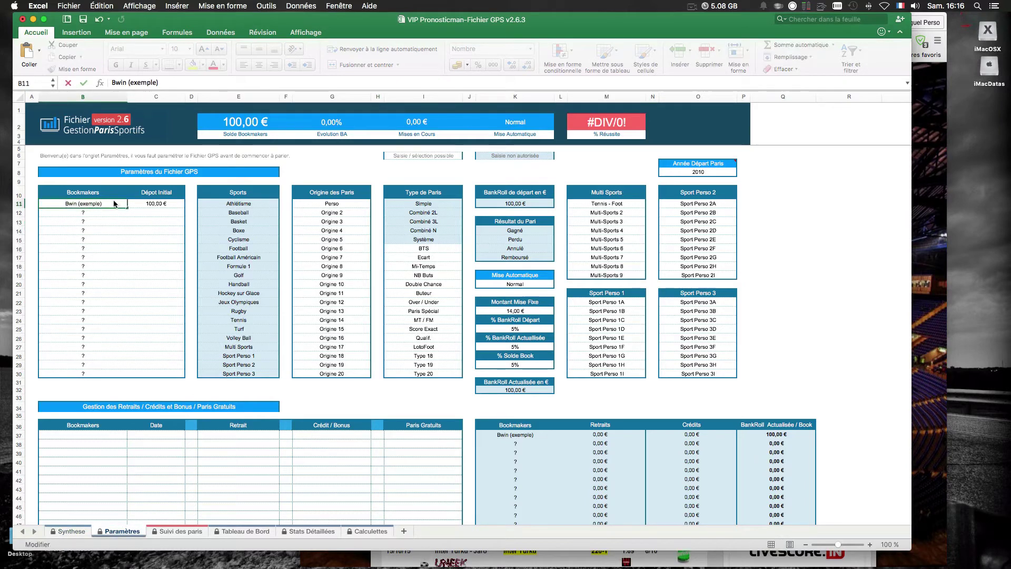
pyautogui.click(109, 206)
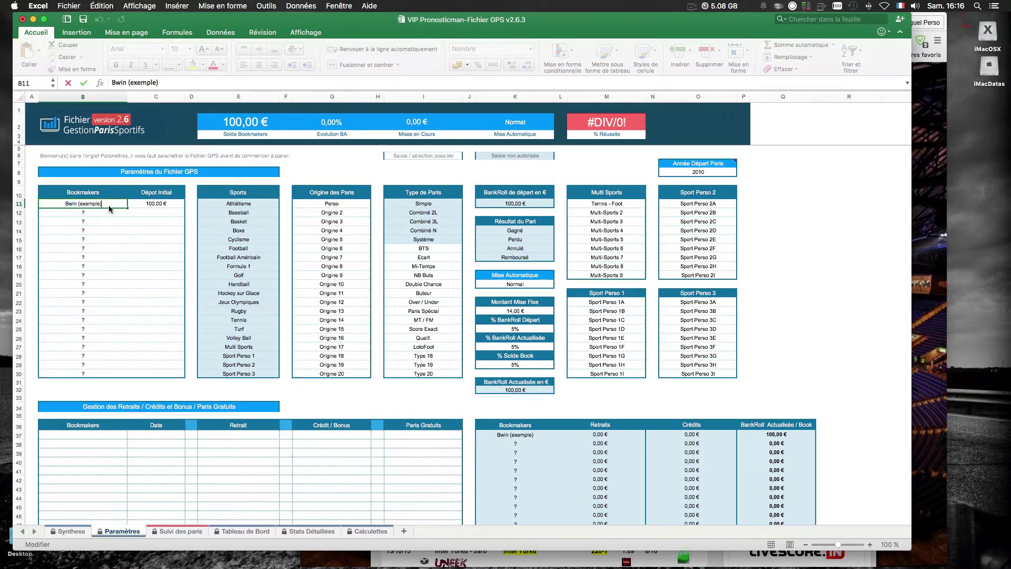
pyautogui.press('BackSpace')
pyautogui.press('BackSpace')
pyautogui.press('BackSpace')
pyautogui.press('BackSpace')
pyautogui.press('BackSpace')
pyautogui.press('BackSpace')
pyautogui.press('BackSpace')
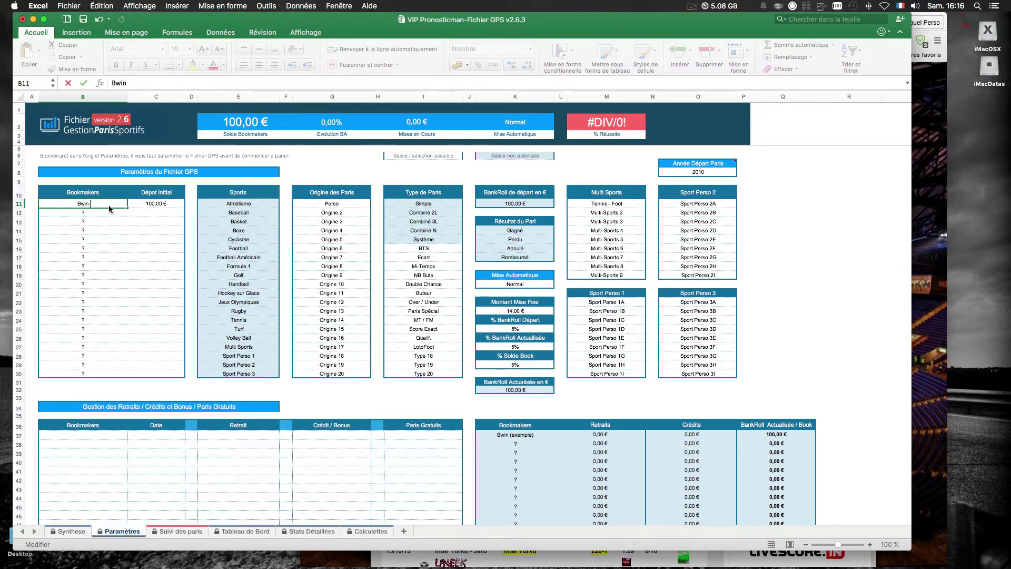
pyautogui.press('Tab')
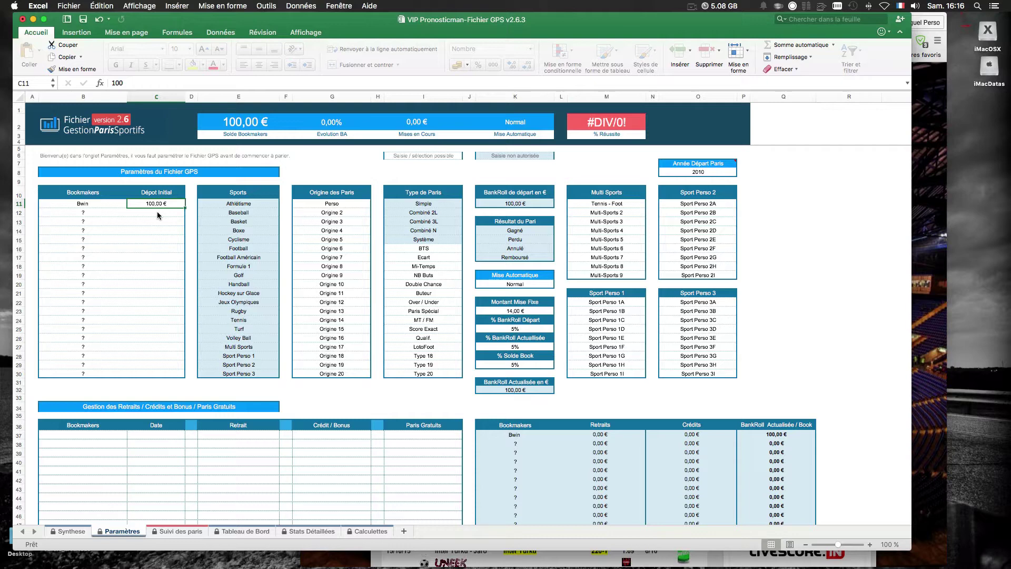
pyautogui.write('1000')
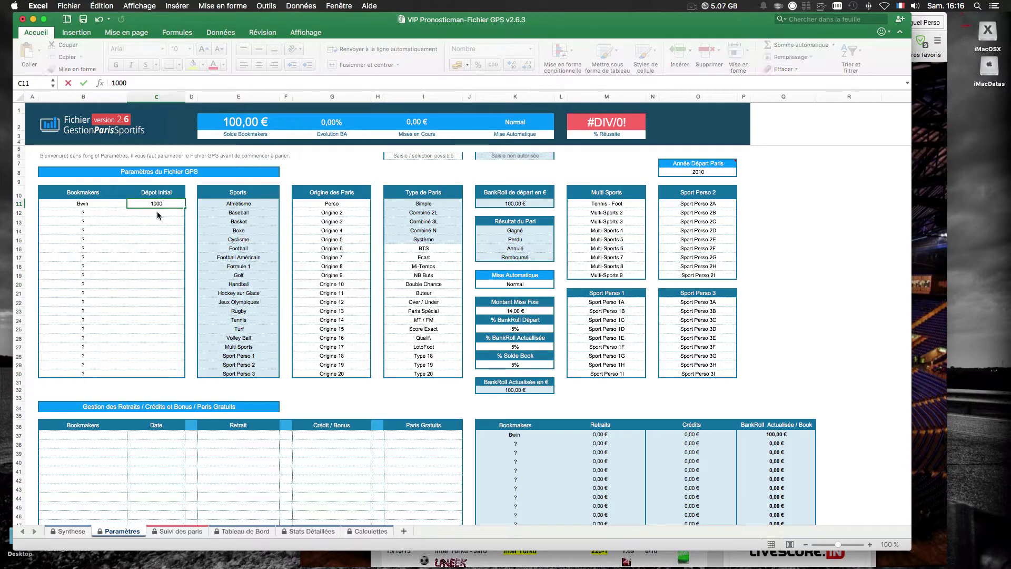
pyautogui.press('Return')
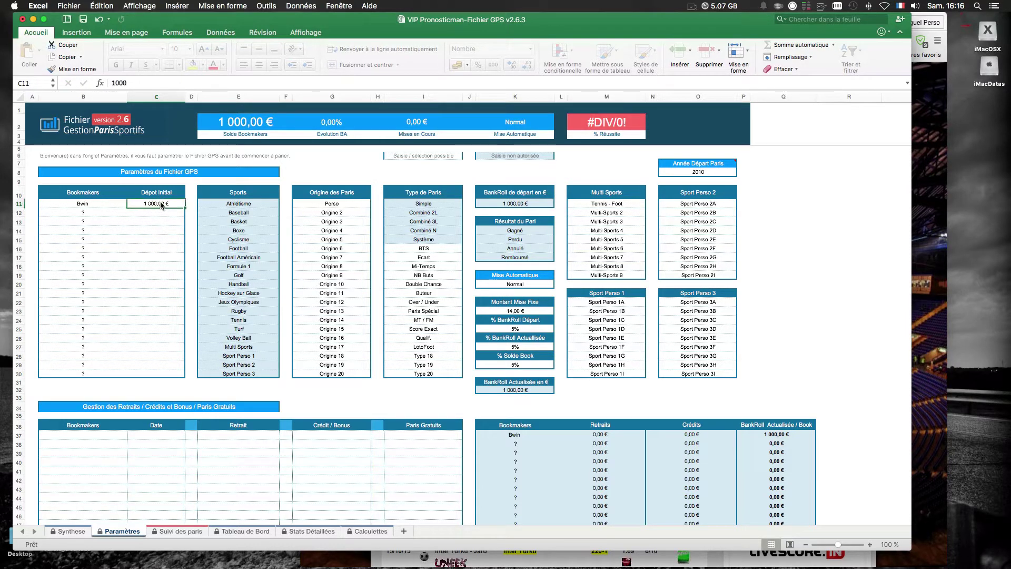
pyautogui.press('super+z')
# - Set Bwin's initial deposit to 100 € and add PMU as the second bookmaker with a 100 € deposit
pyautogui.click(77, 215)
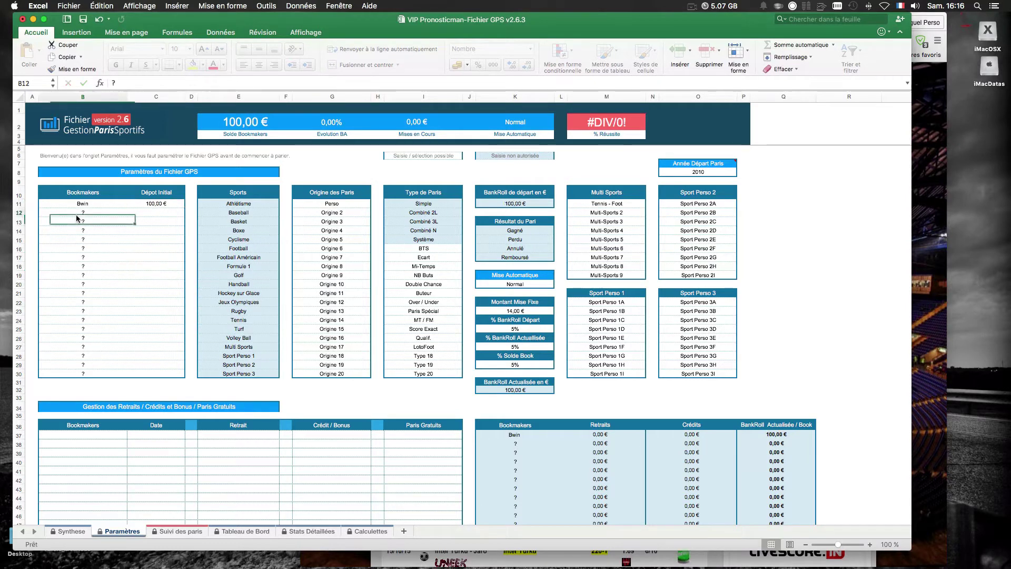
pyautogui.write('PMU')
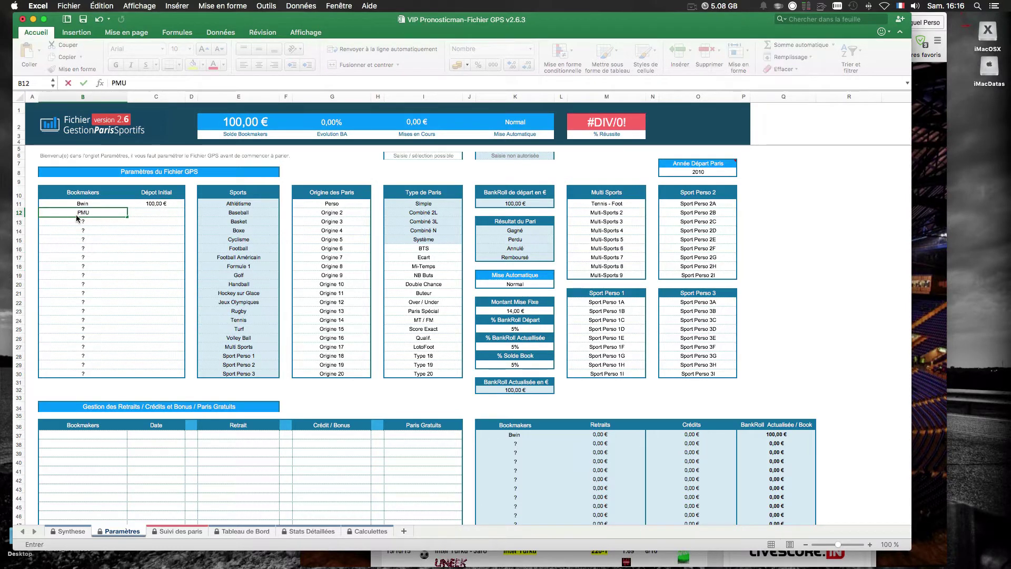
pyautogui.click(146, 211)
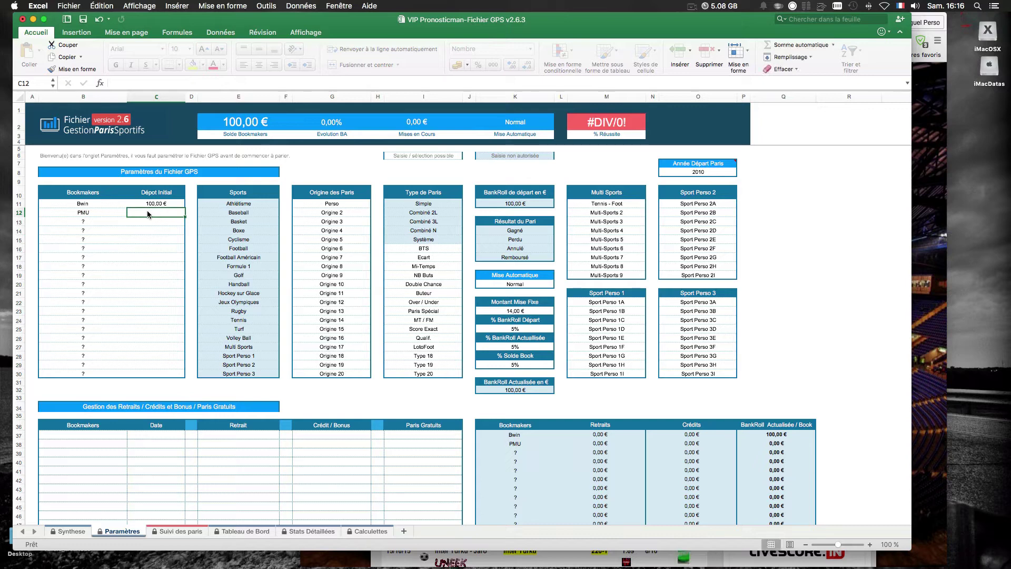
pyautogui.write('100')
pyautogui.click(176, 276)
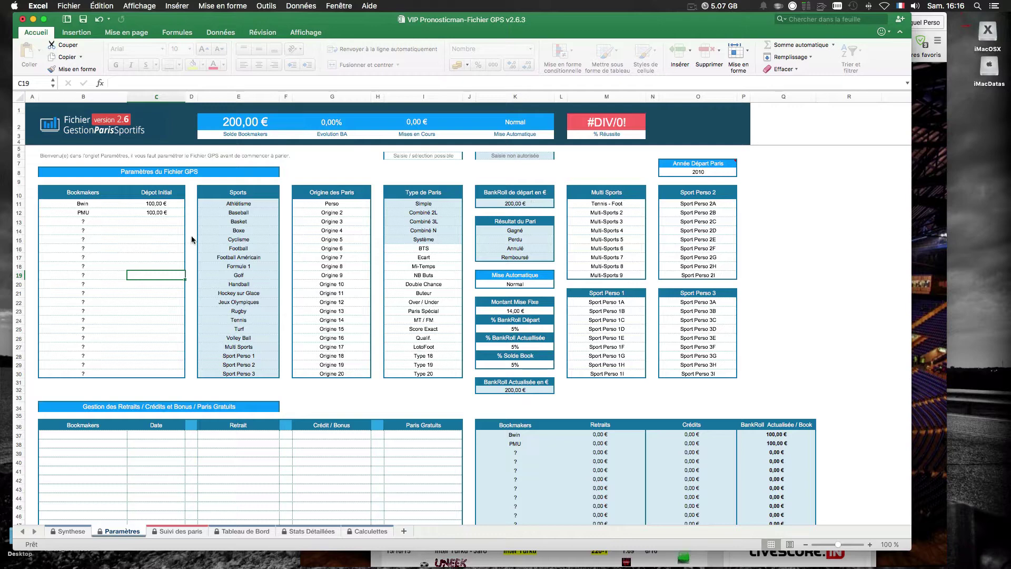
# - Clear the PMU bookmaker and its initial deposit from the second row of the bookmakers table
pyautogui.click(92, 213)
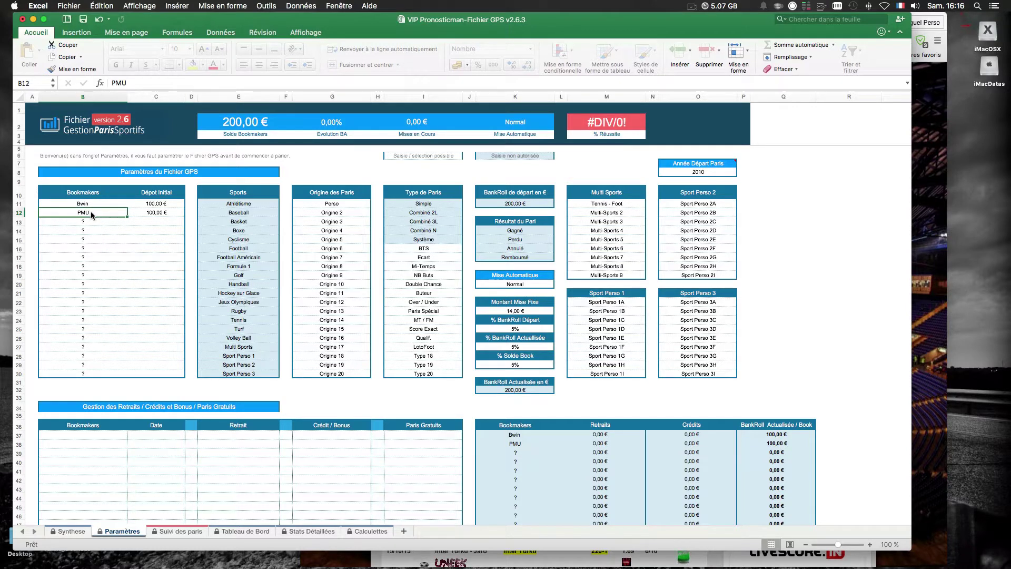
pyautogui.press('BackSpace')
pyautogui.click(153, 212)
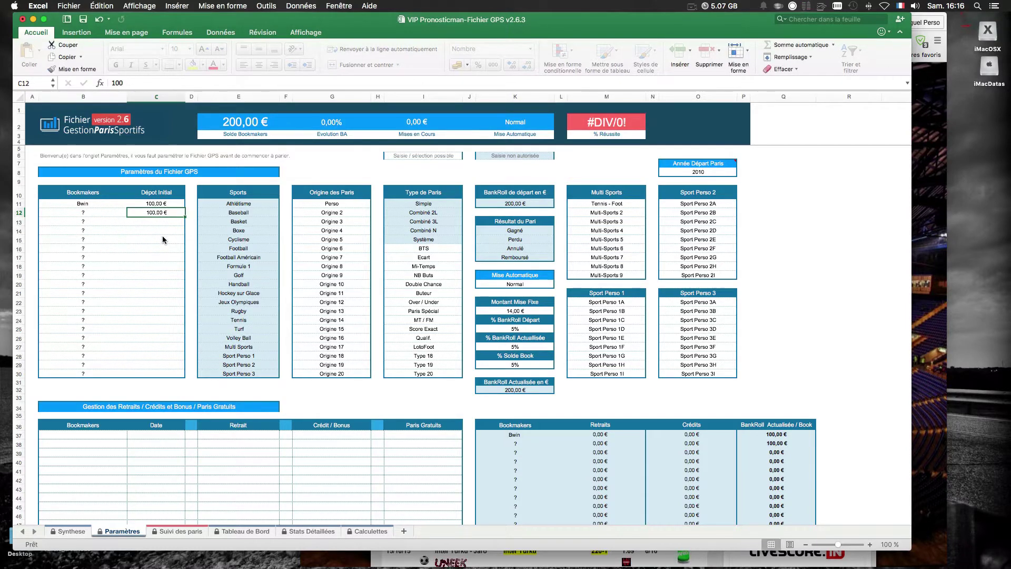
pyautogui.press('BackSpace')
pyautogui.click(159, 238)
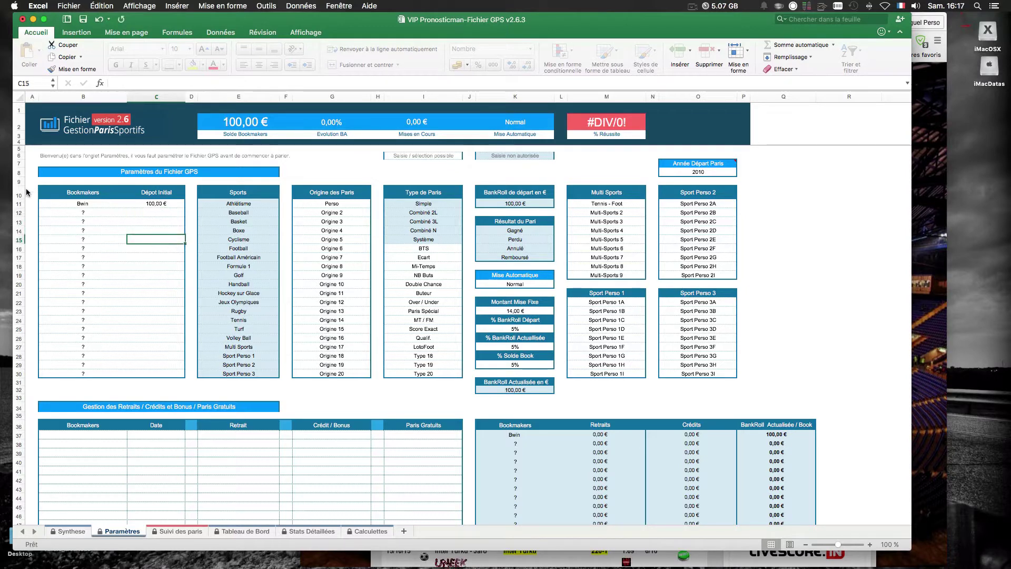
# - Rename Origine 2 as Uneek and Origine 3 as El Diablo in the Origine des Paris list
pyautogui.click(341, 215)
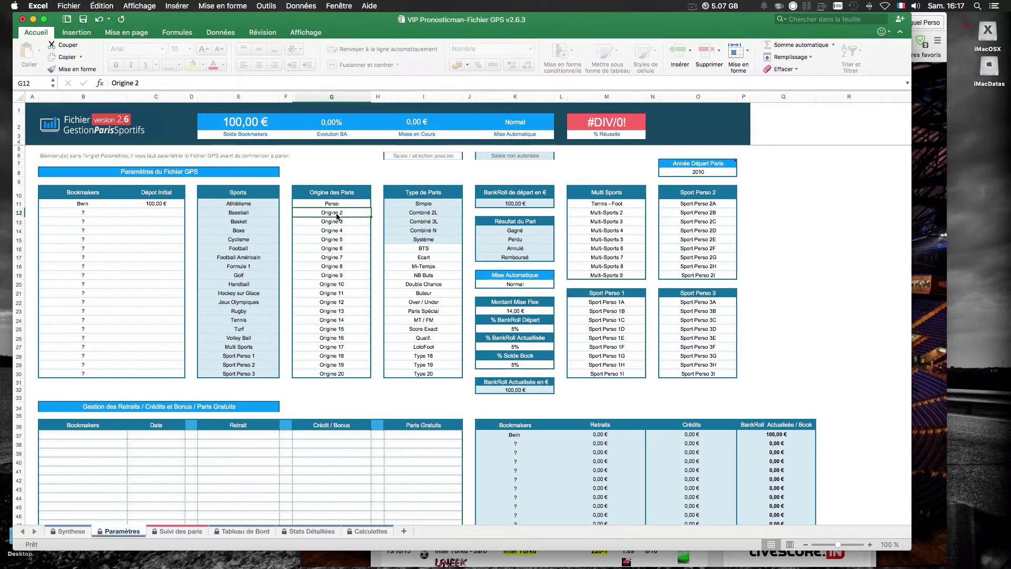
pyautogui.write('Un')
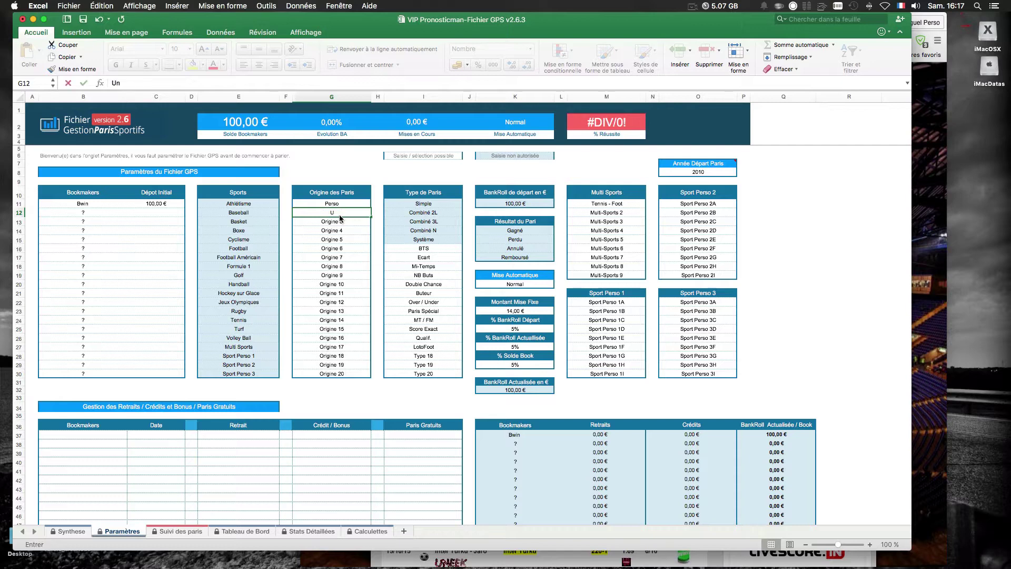
pyautogui.write('eek')
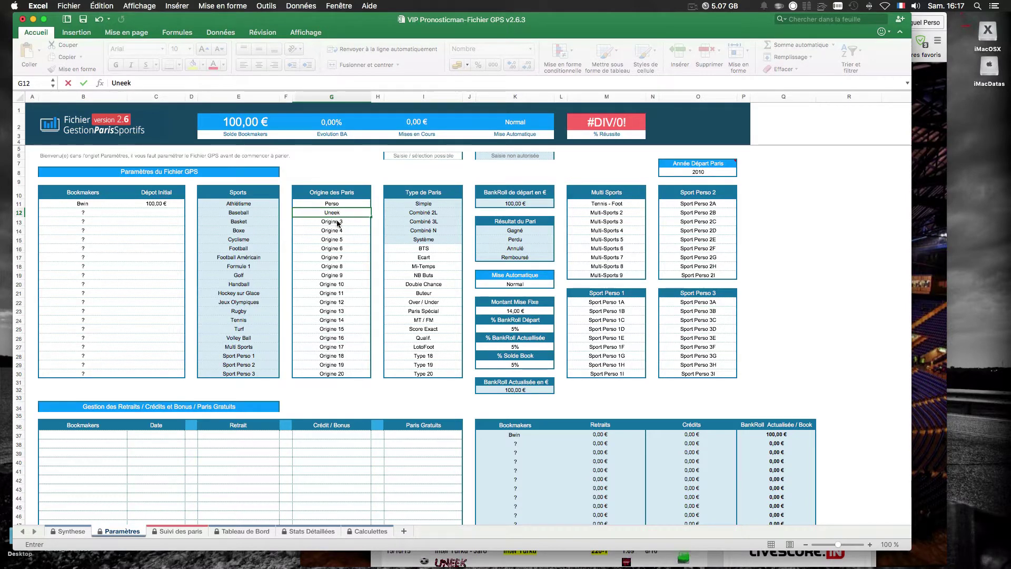
pyautogui.press('Return')
pyautogui.write('El')
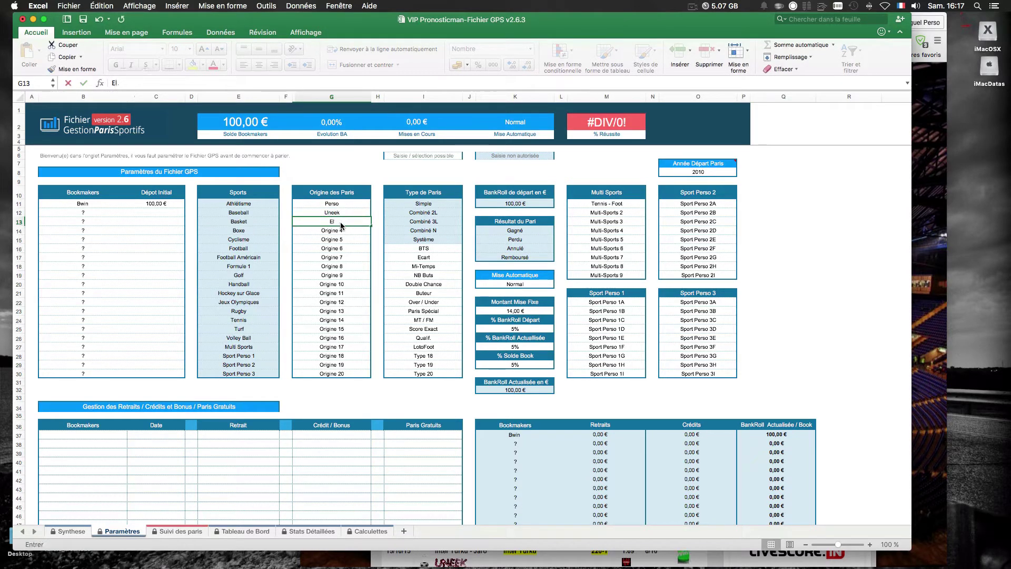
pyautogui.write(' Diablo')
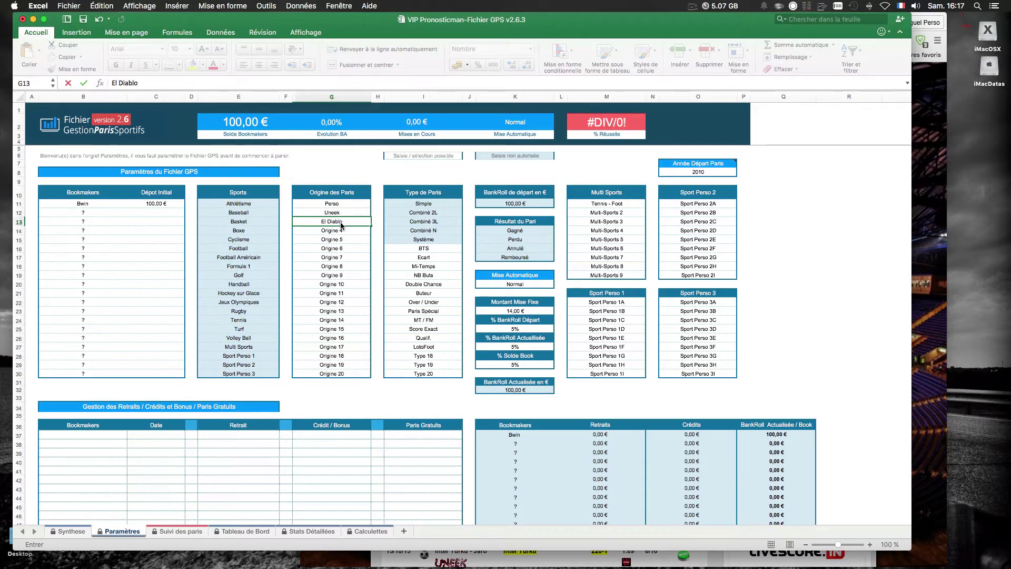
pyautogui.click(340, 251)
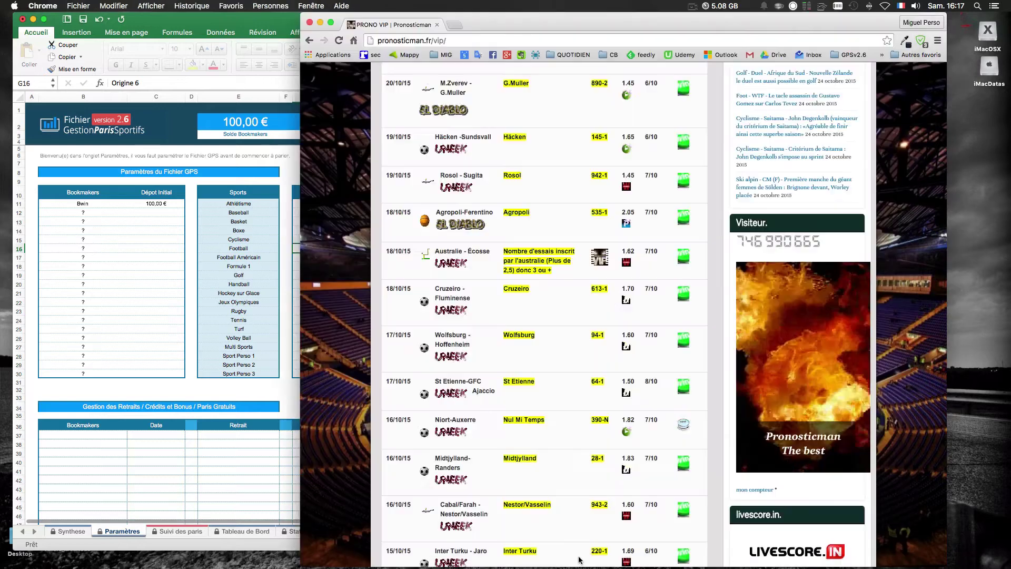
# - Check the tipster names in the PRONO VIP table in Chrome and return to the Origine des Paris list in Excel
pyautogui.press('super+Tab')
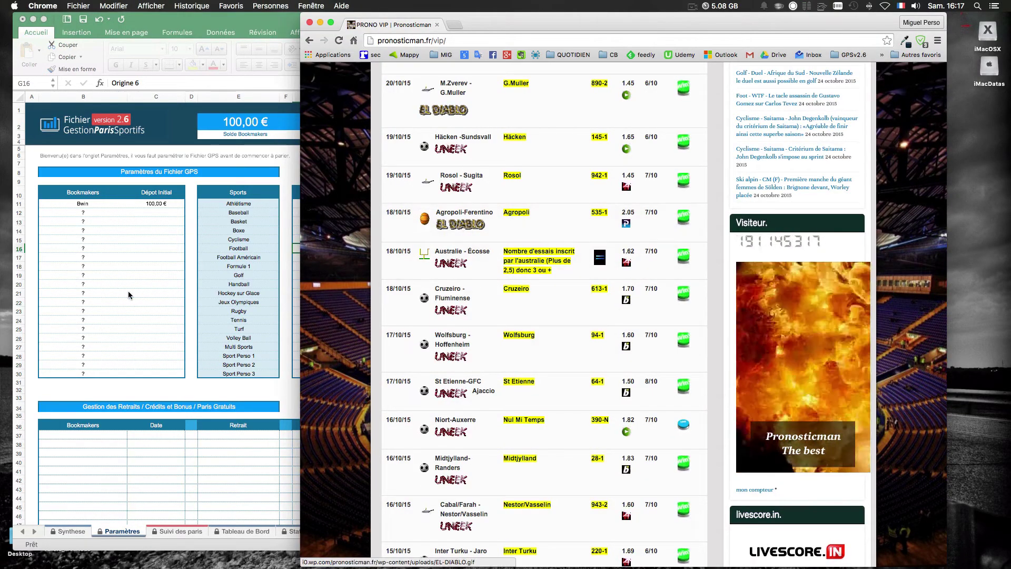
pyautogui.press('super+Tab')
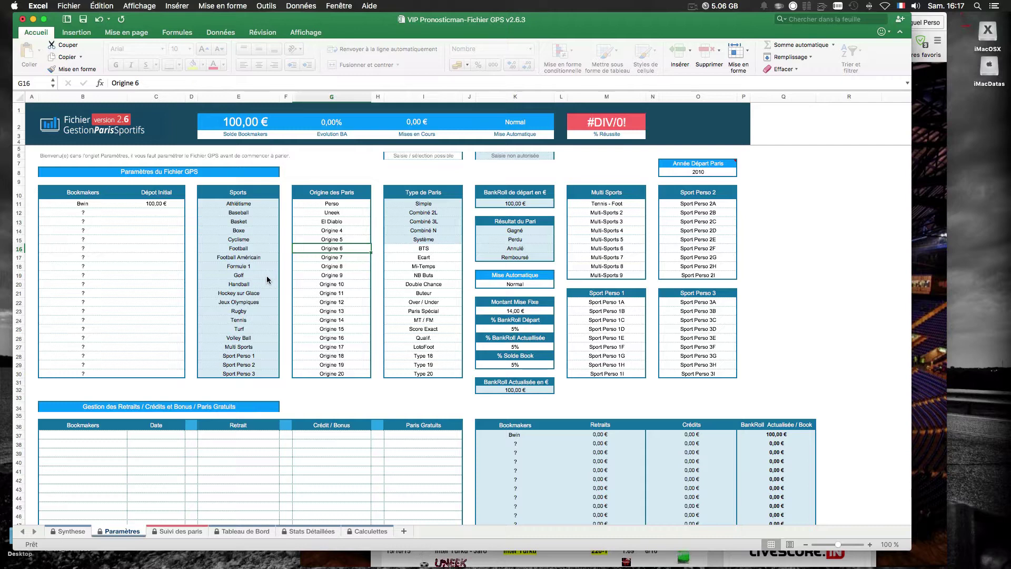
pyautogui.click(337, 231)
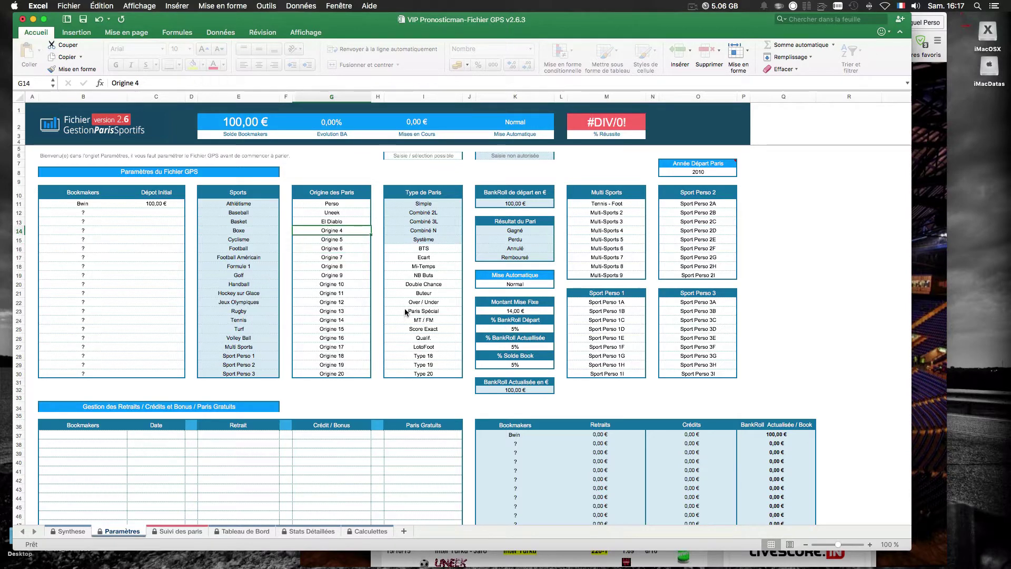
# - Set the Mise Automatique staking mode to Risqué
pyautogui.click(549, 285)
pyautogui.click(557, 285)
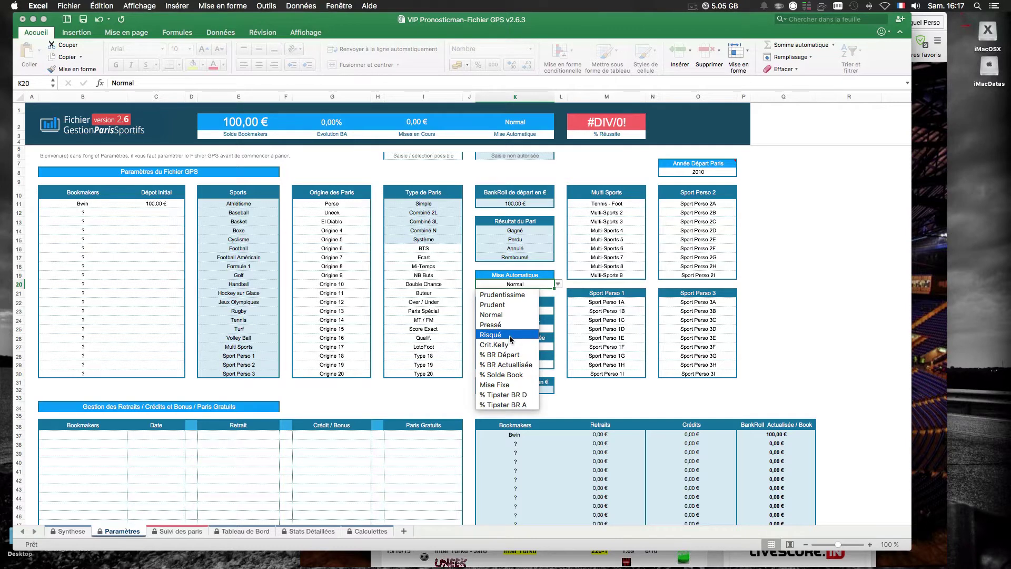
pyautogui.click(510, 336)
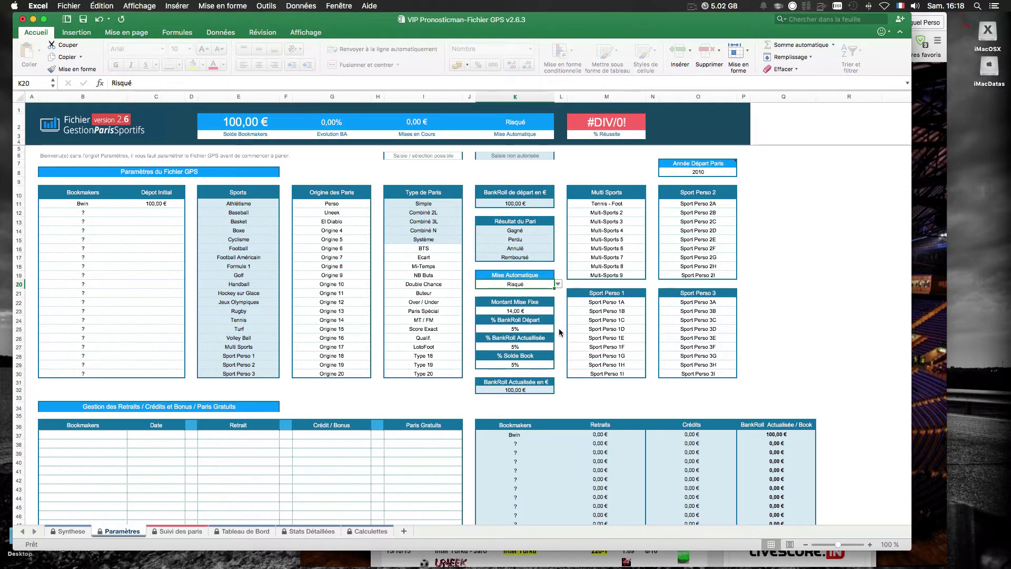
# - Start an entry in the withdrawals and credits table with bookmaker Bwin and today's date, 24/10/2015
pyautogui.scroll(-5, 150, 360)
pyautogui.scroll(-1, 105, 355)
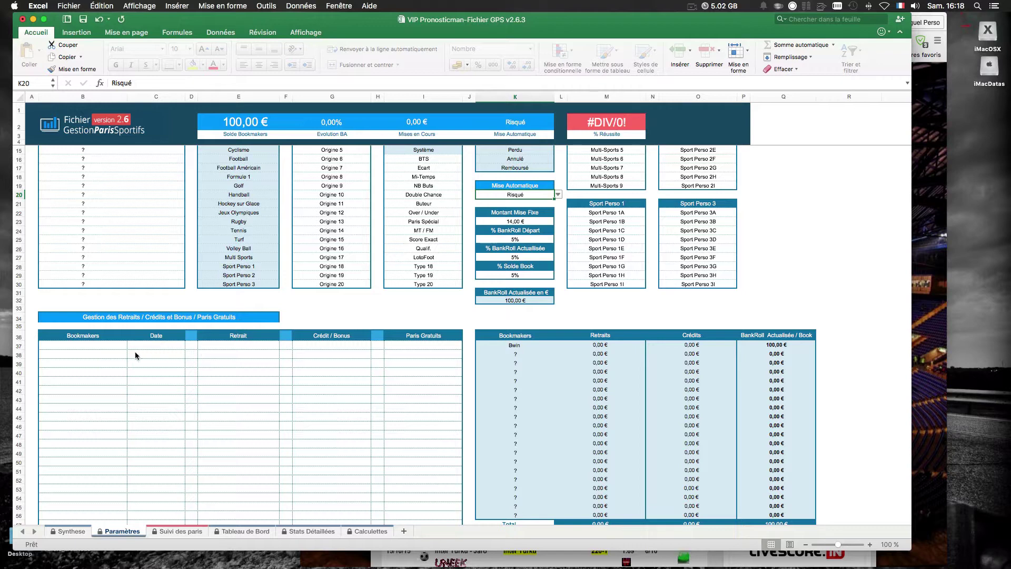
pyautogui.click(105, 345)
pyautogui.click(131, 345)
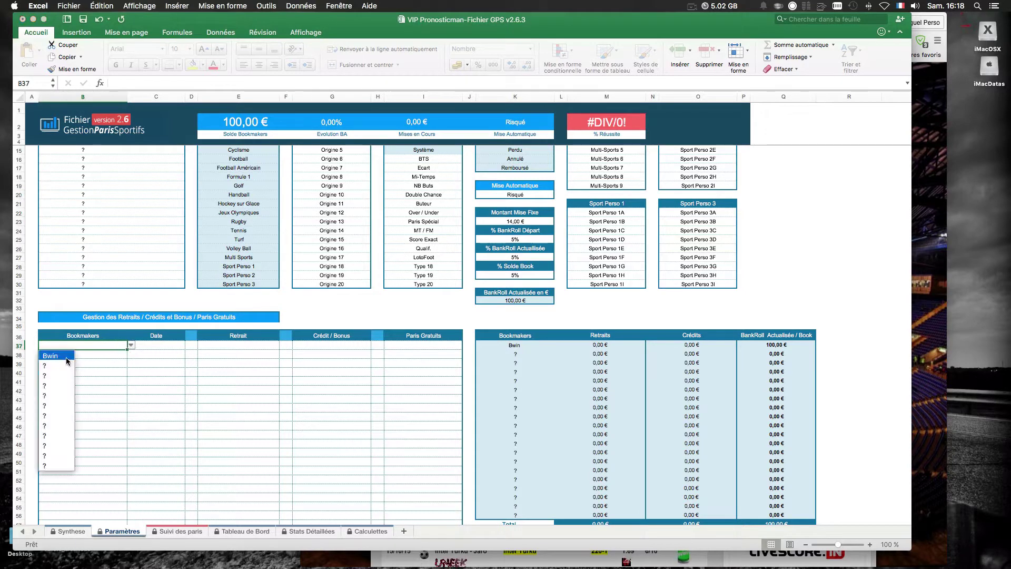
pyautogui.click(71, 360)
pyautogui.click(137, 356)
pyautogui.click(155, 346)
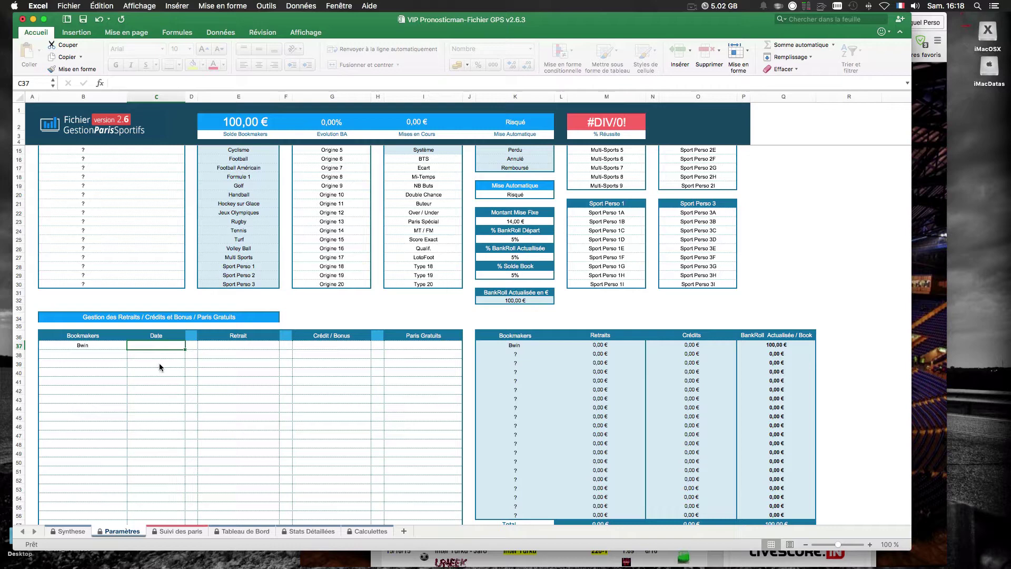
pyautogui.click(945, 6)
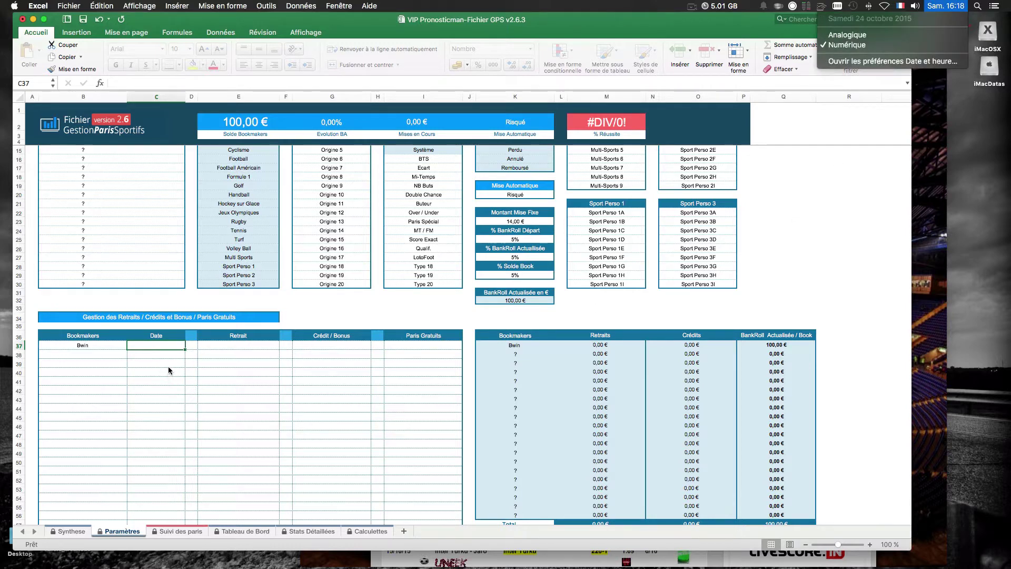
pyautogui.click(160, 343)
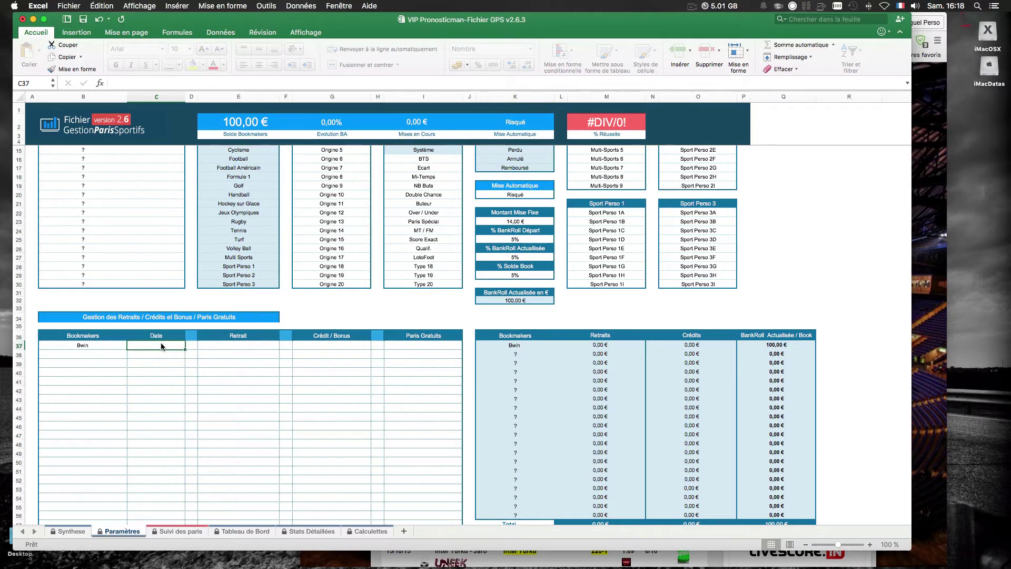
pyautogui.write('24/10')
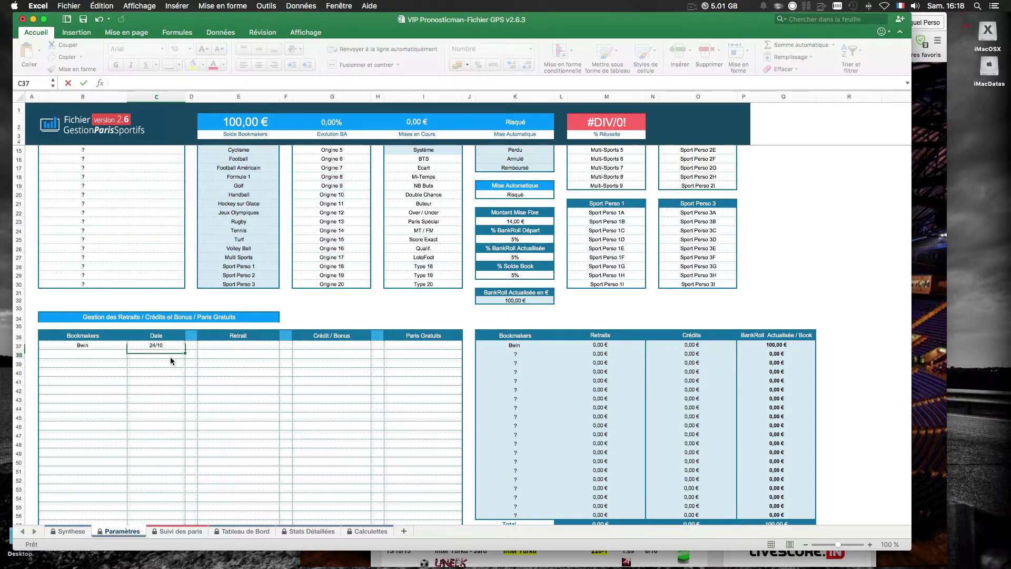
pyautogui.press('Return')
# - Enter a 10 € withdrawal for Bwin and check its effect on the bookmaker balance and bankroll figures
pyautogui.click(246, 346)
pyautogui.write('1')
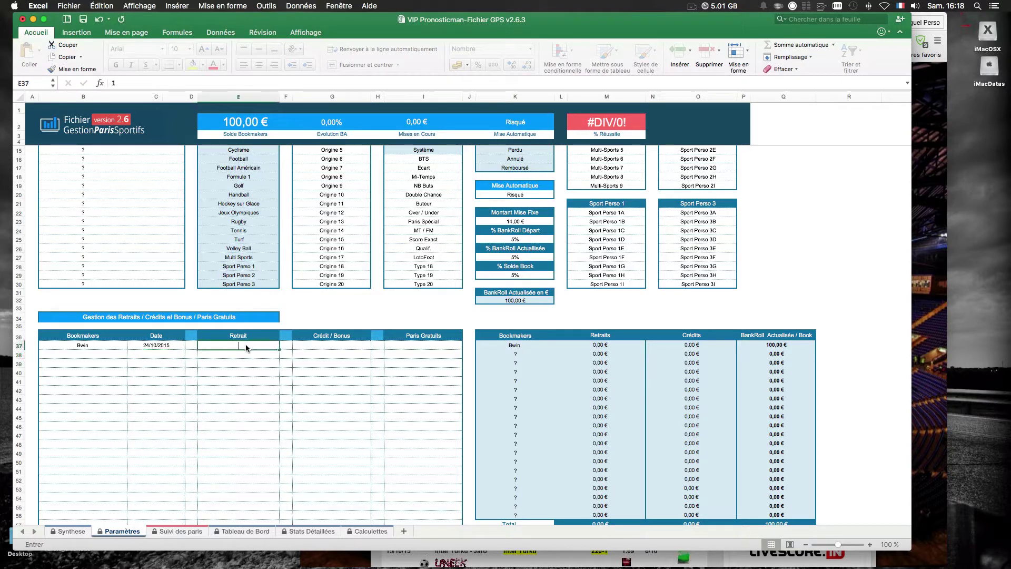
pyautogui.write('00')
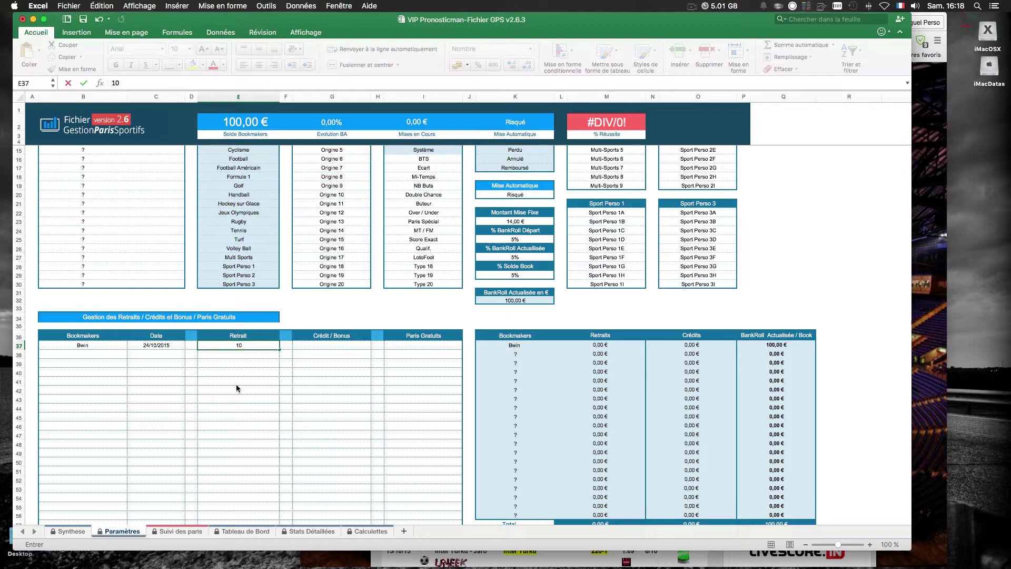
pyautogui.click(237, 384)
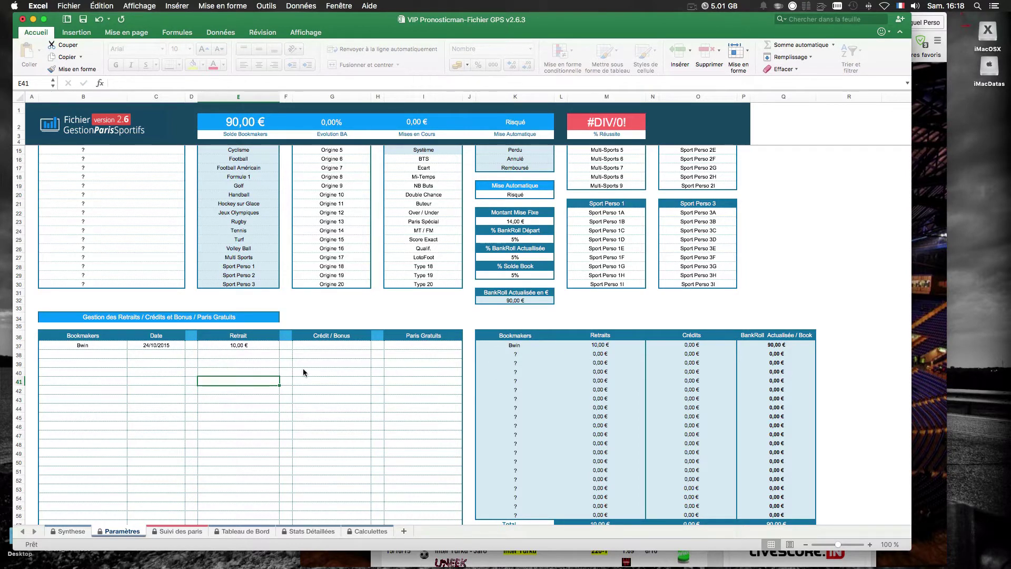
pyautogui.scroll(4, 303, 373)
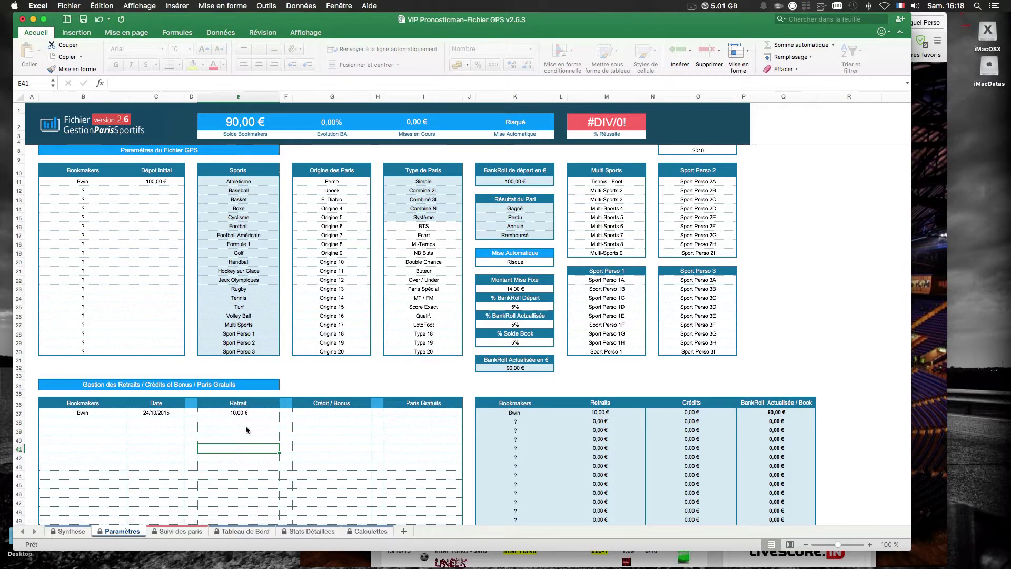
pyautogui.scroll(-5, 77, 437)
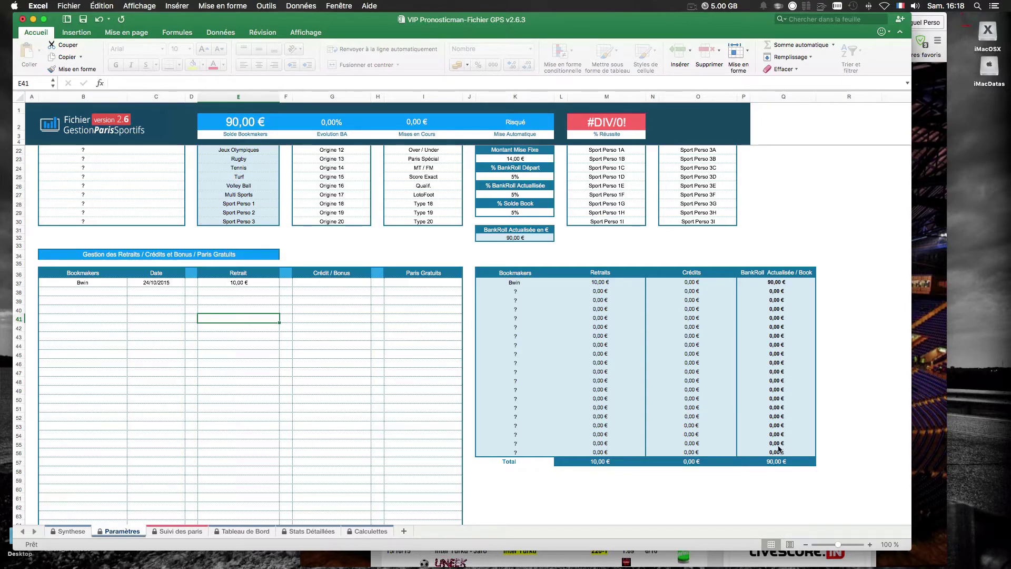
pyautogui.scroll(6, 778, 448)
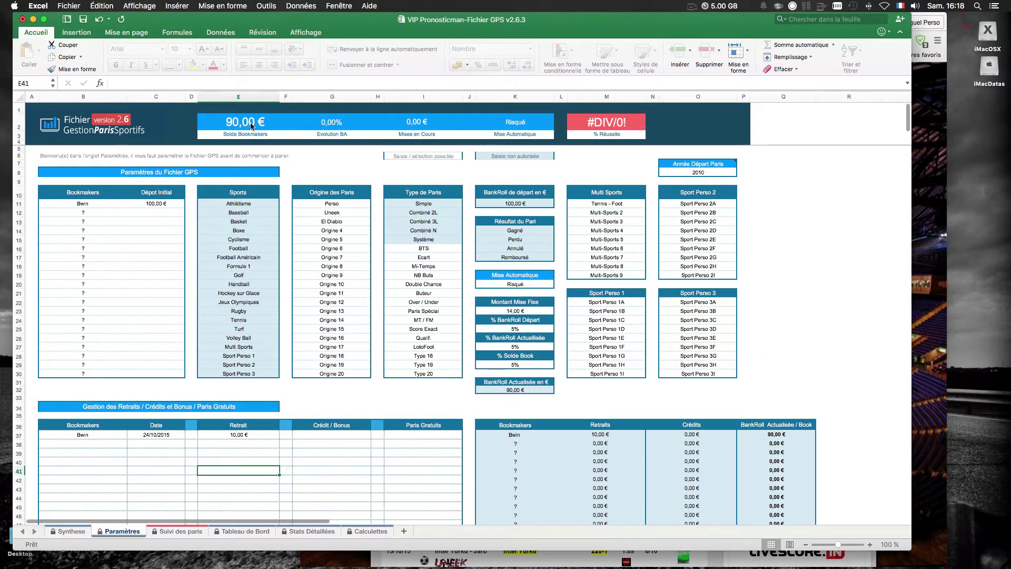
# - Clear the withdrawal amount, date and bookmaker from the first row of the withdrawals and credits table
pyautogui.click(248, 435)
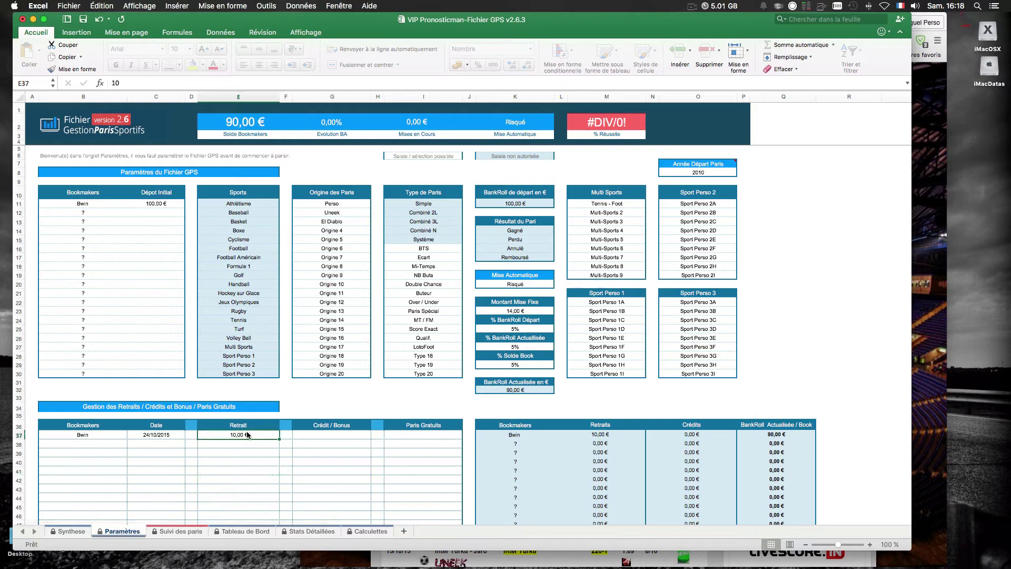
pyautogui.press('Delete')
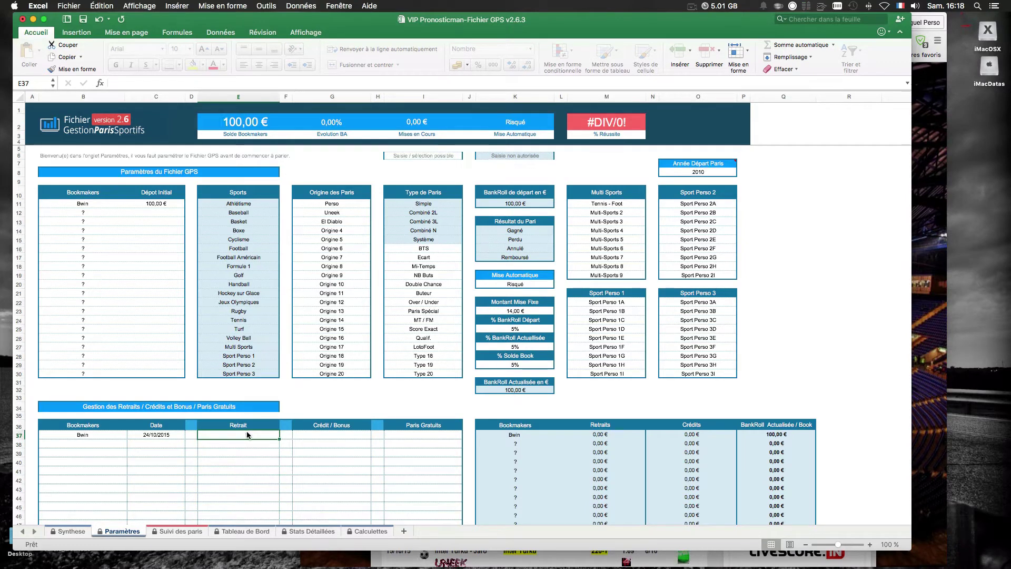
pyautogui.click(157, 435)
pyautogui.press('Delete')
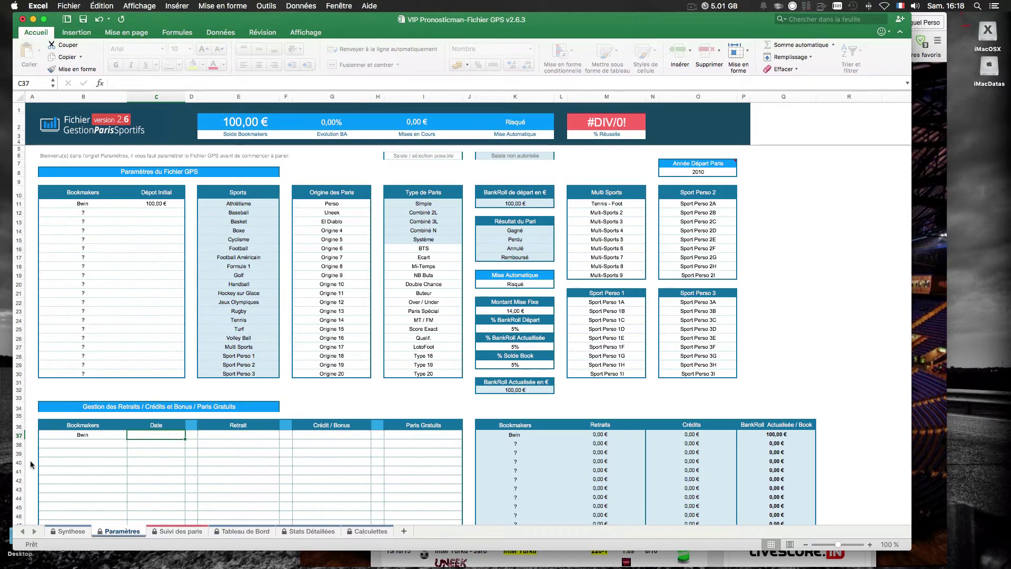
pyautogui.click(80, 437)
pyautogui.press('Delete')
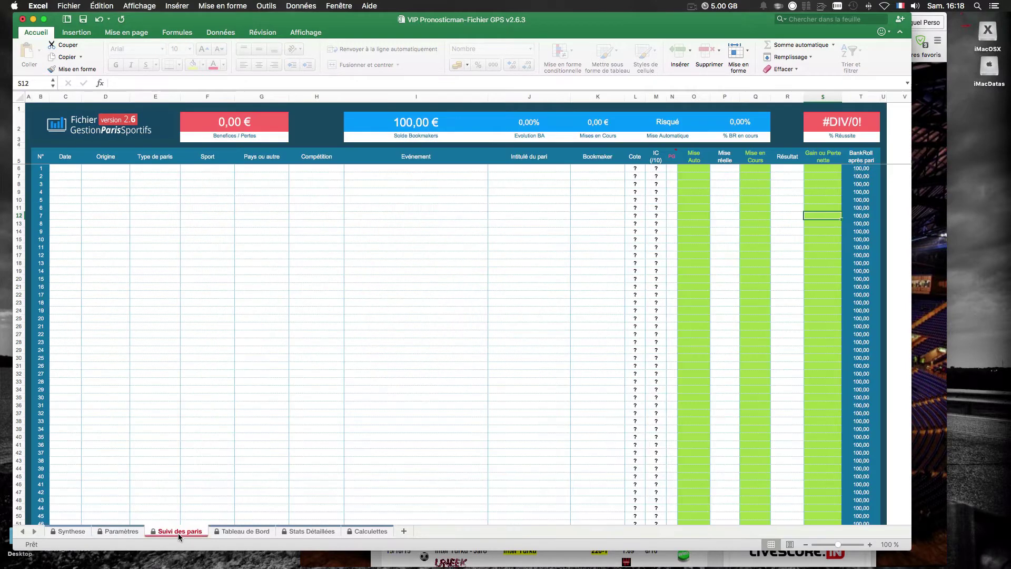
# - Open the Suivi des paris sheet and bring up the oldest prediction on the Pronosticman VIP page in Chrome
pyautogui.click(177, 531)
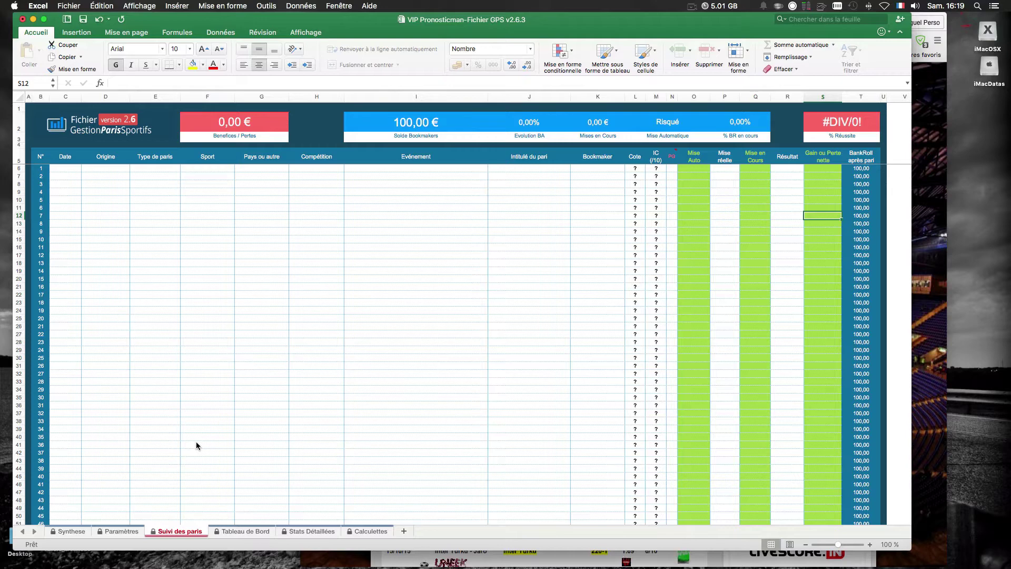
pyautogui.click(508, 561)
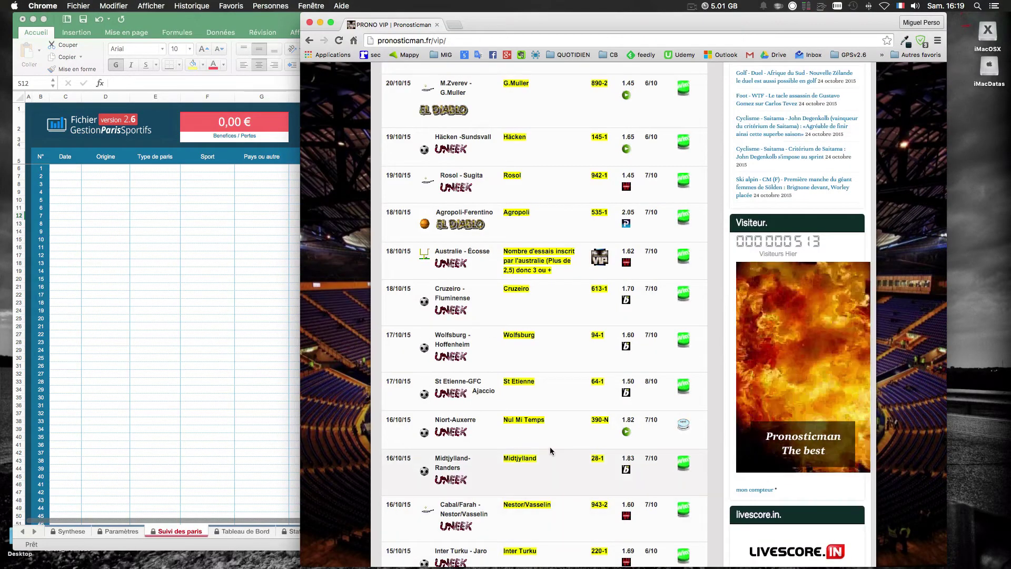
pyautogui.scroll(-10, 549, 446)
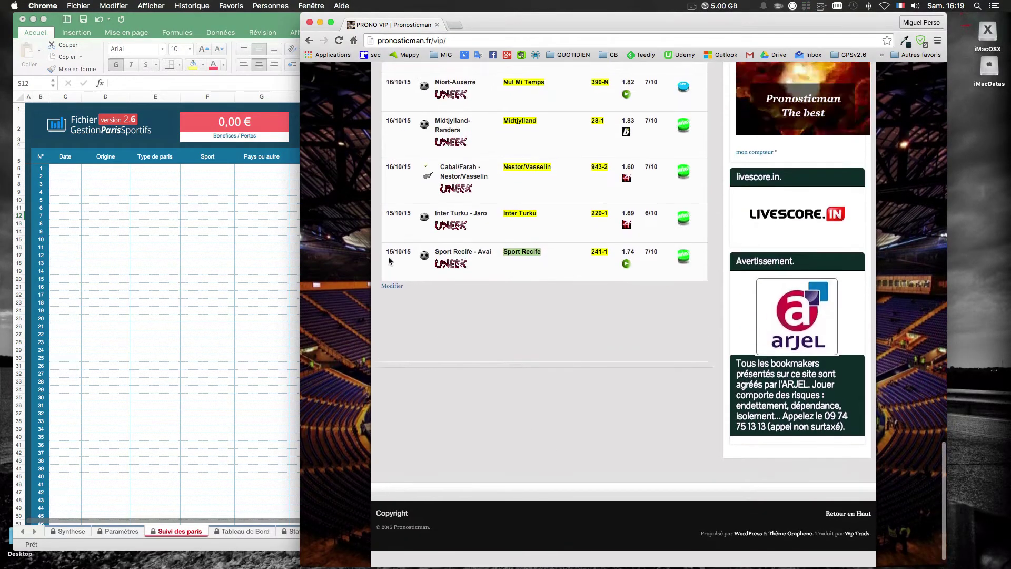
# - Copy the date 15/10/15 of the Sport Recife - Avai prediction into the Date cell of bet 1 in Excel
pyautogui.moveTo(388, 260); pyautogui.dragTo(411, 253)
pyautogui.rightClick(404, 252)
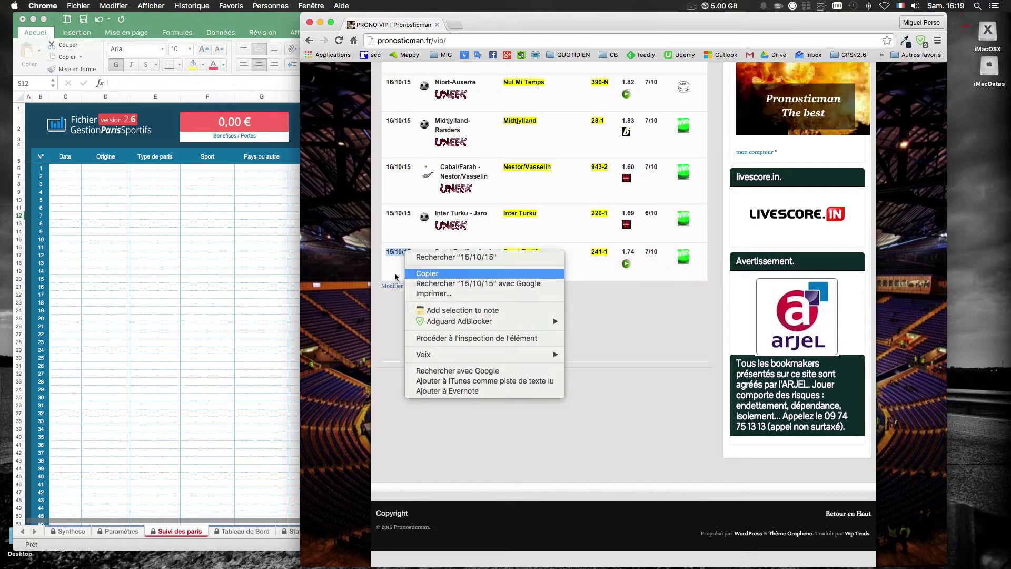
pyautogui.click(407, 273)
pyautogui.click(67, 167)
pyautogui.doubleClick(67, 168)
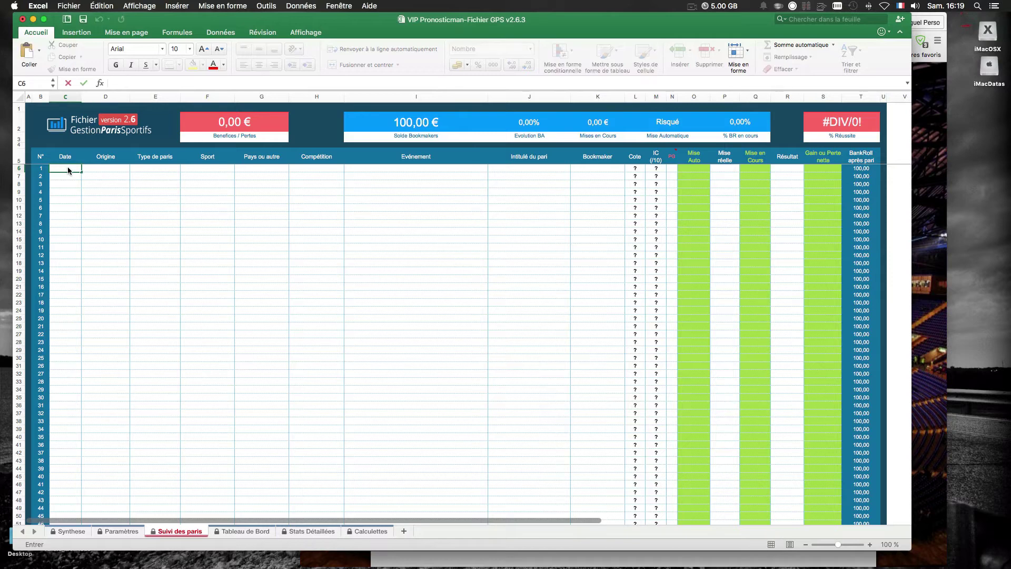
pyautogui.rightClick(68, 168)
pyautogui.click(84, 195)
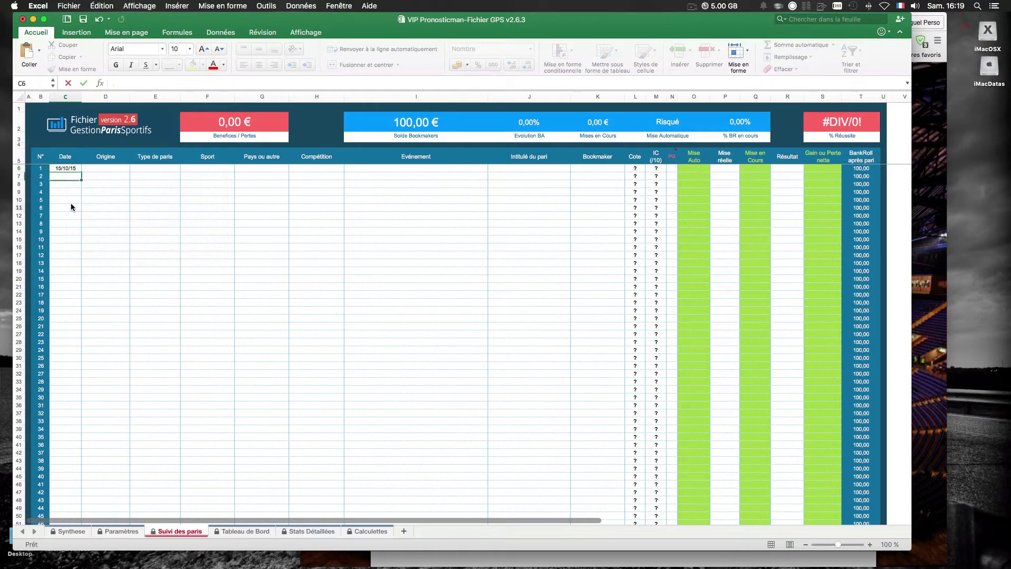
# - Copy the match name Sport Recife - Avai from the prediction list in Chrome
pyautogui.click(108, 169)
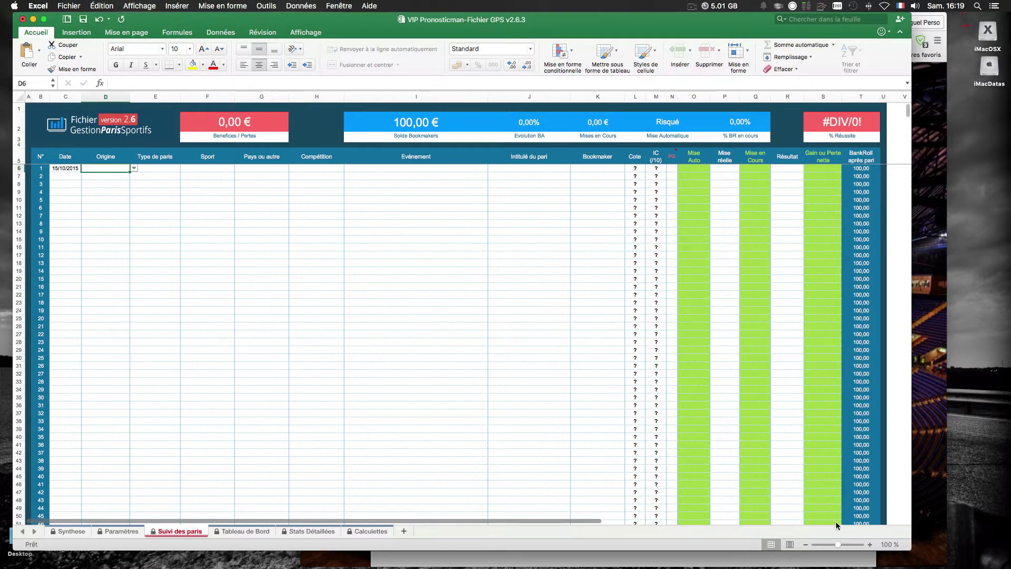
pyautogui.press('super+Tab')
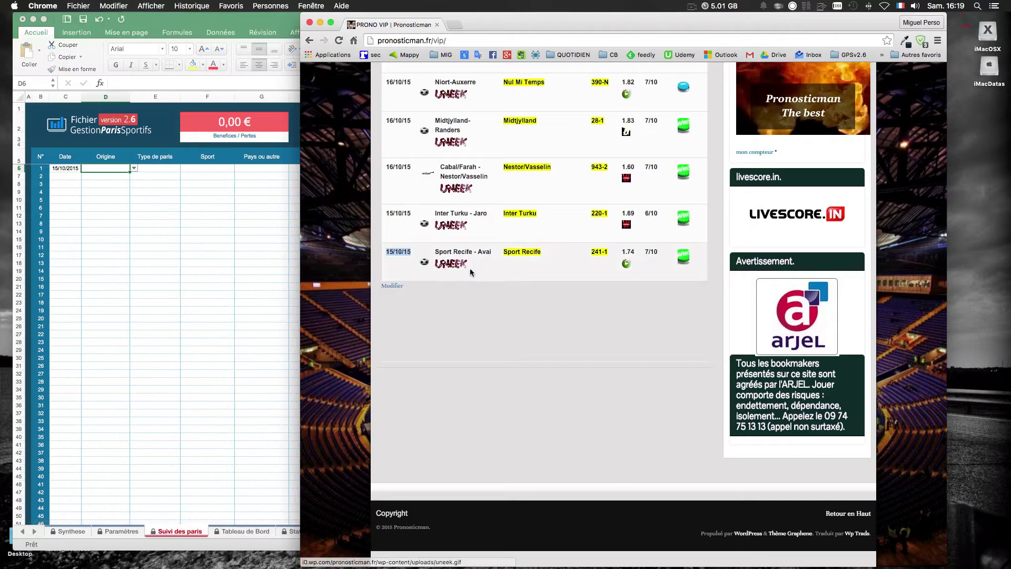
pyautogui.moveTo(434, 253); pyautogui.dragTo(484, 256)
pyautogui.rightClick(485, 255)
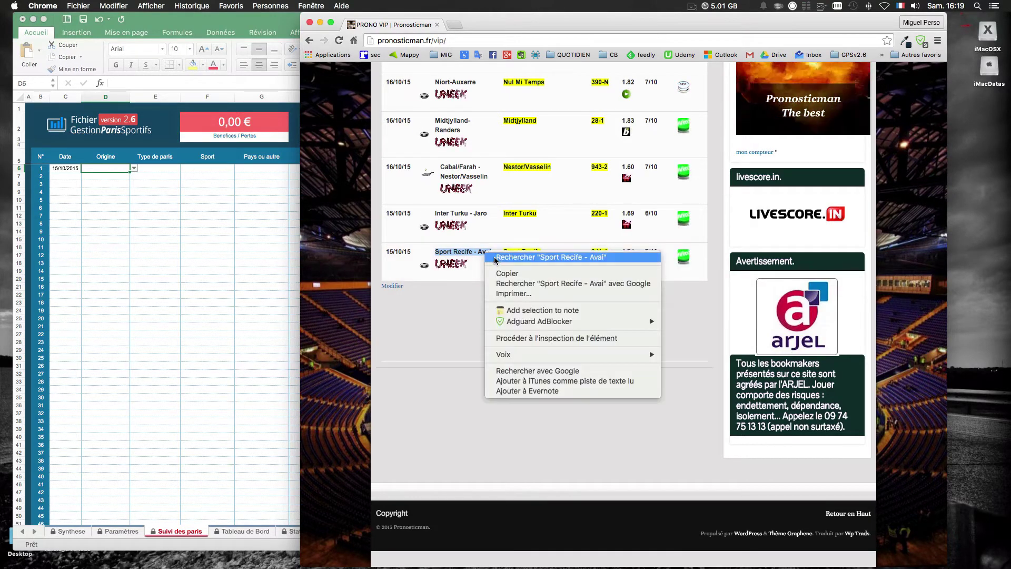
pyautogui.click(492, 275)
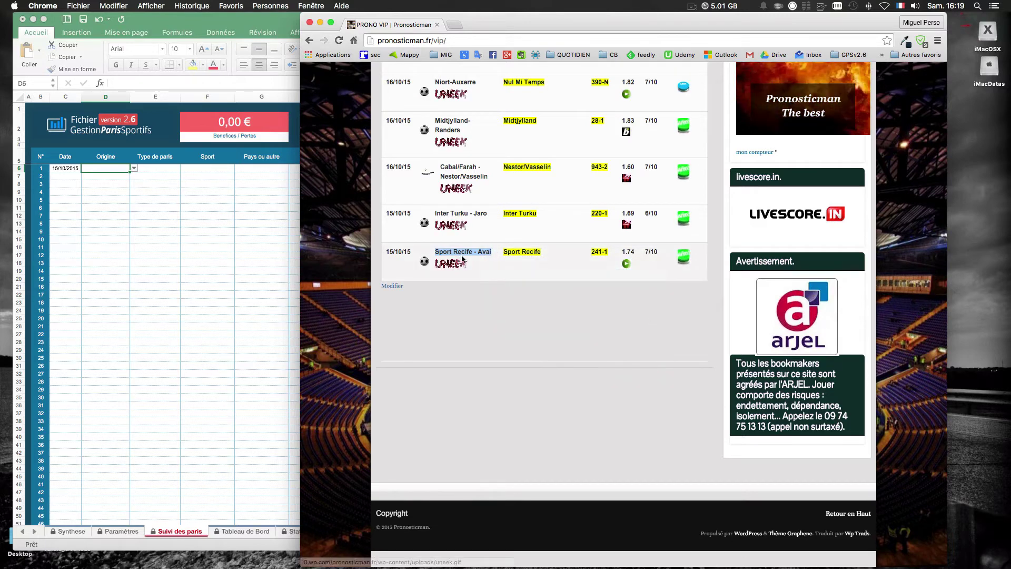
# - Back in Excel, set the Origine of bet 1 to Uneek
pyautogui.click(129, 169)
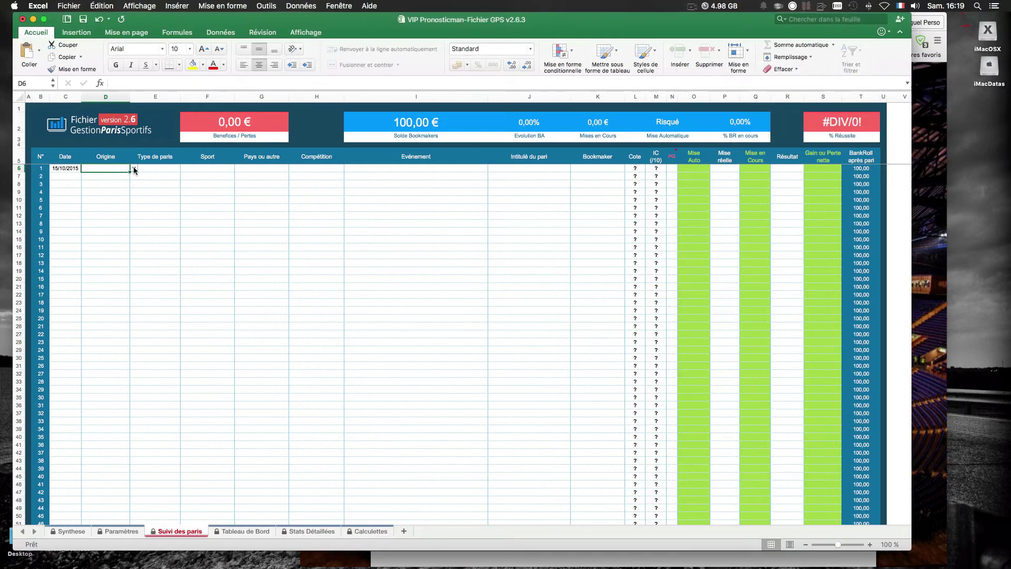
pyautogui.click(133, 169)
pyautogui.press('Down')
pyautogui.press('Down')
pyautogui.press('Return')
pyautogui.click(134, 168)
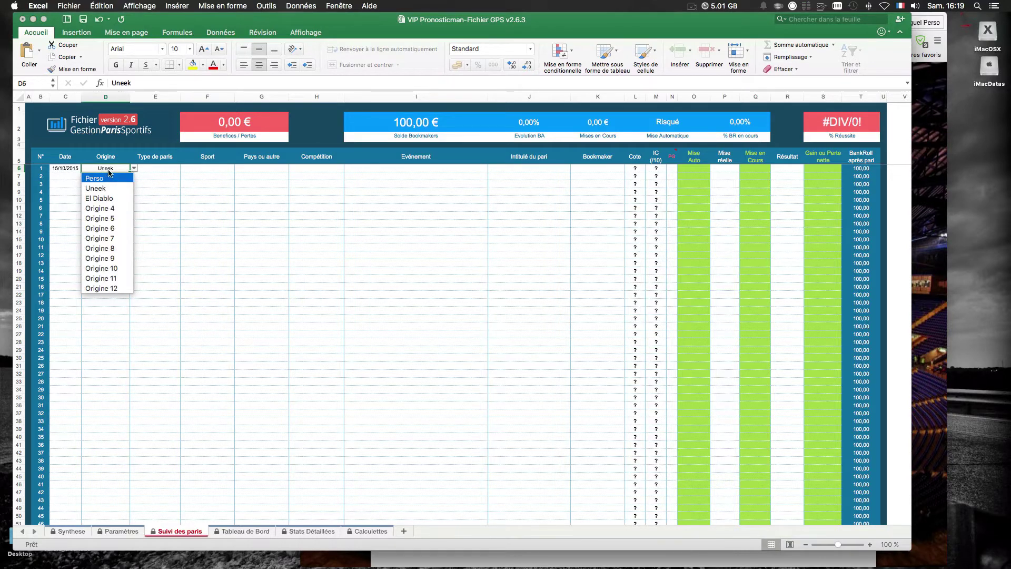
pyautogui.click(154, 178)
# - Set the Type de paris of bet 1 to Simple and its Sport to Football
pyautogui.click(164, 167)
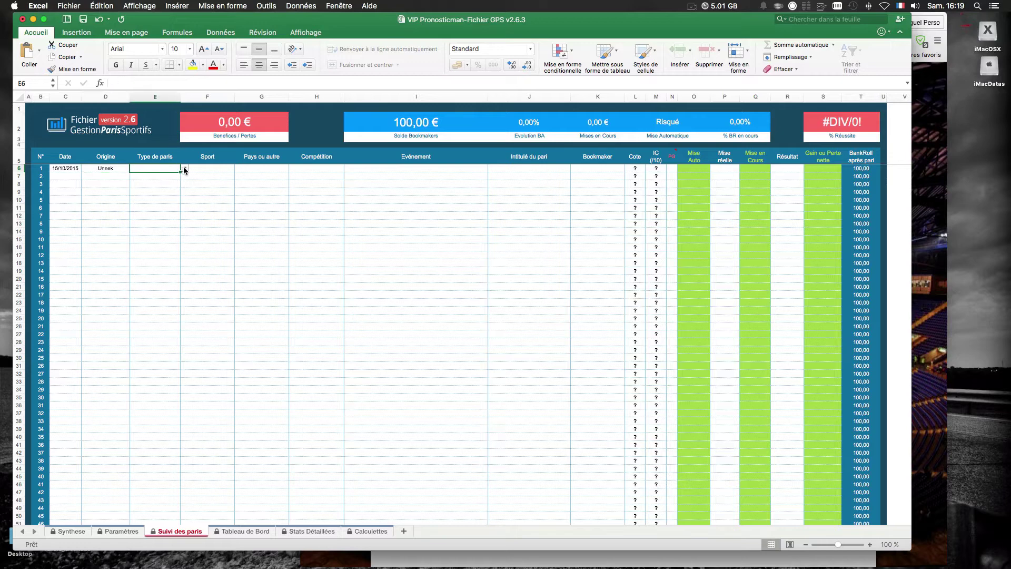
pyautogui.click(184, 168)
pyautogui.click(141, 174)
pyautogui.click(210, 168)
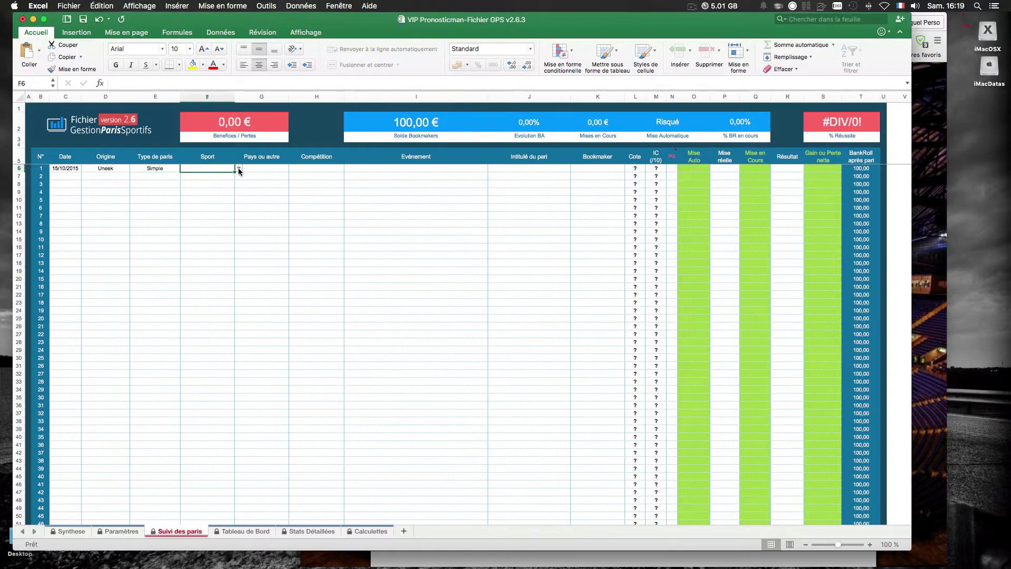
pyautogui.click(238, 167)
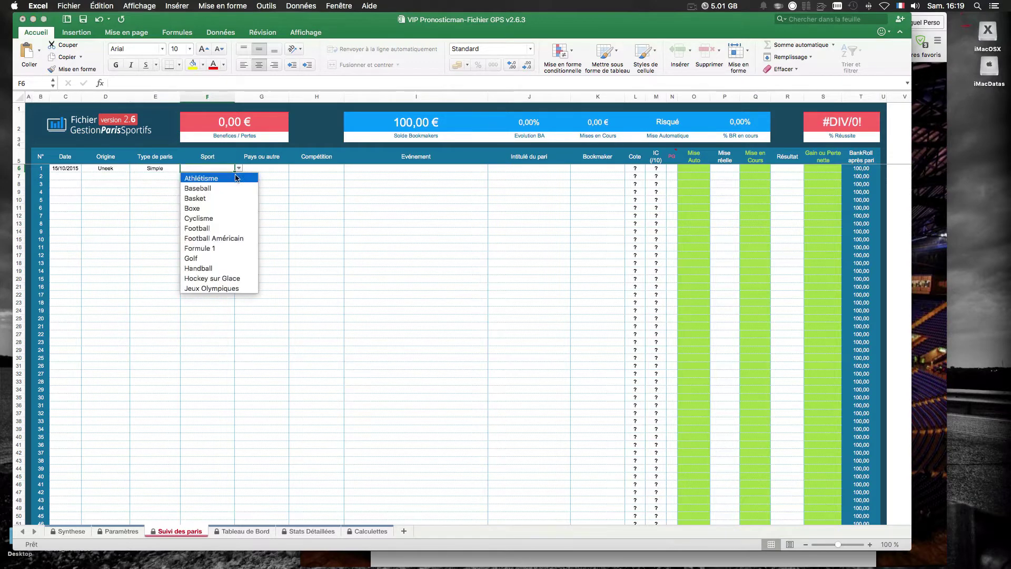
pyautogui.press('Return')
pyautogui.click(268, 224)
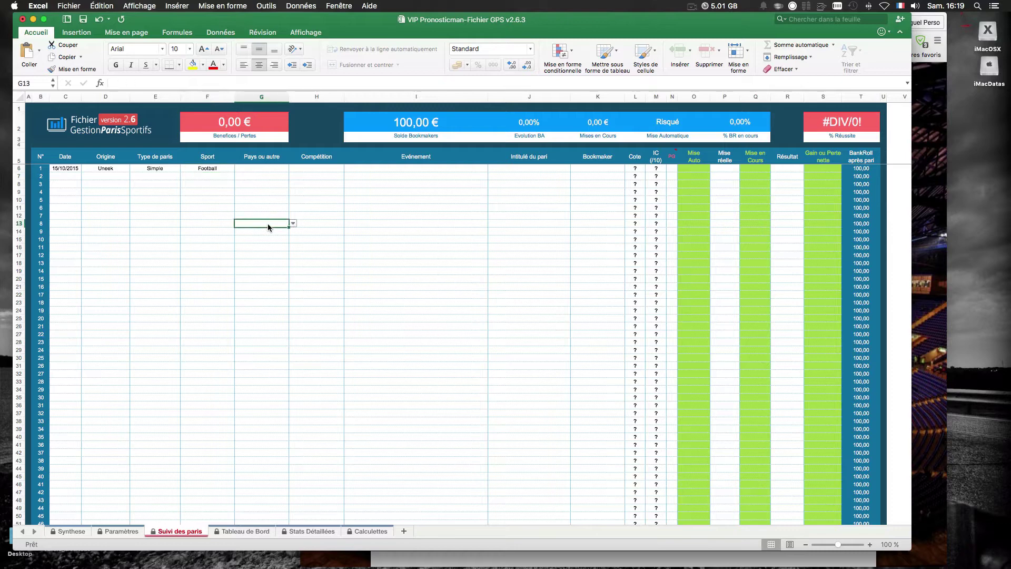
# - Paste the copied match name Sport Recife - Avai into the Evénement cell of bet 1
pyautogui.doubleClick(425, 169)
pyautogui.press('super+v')
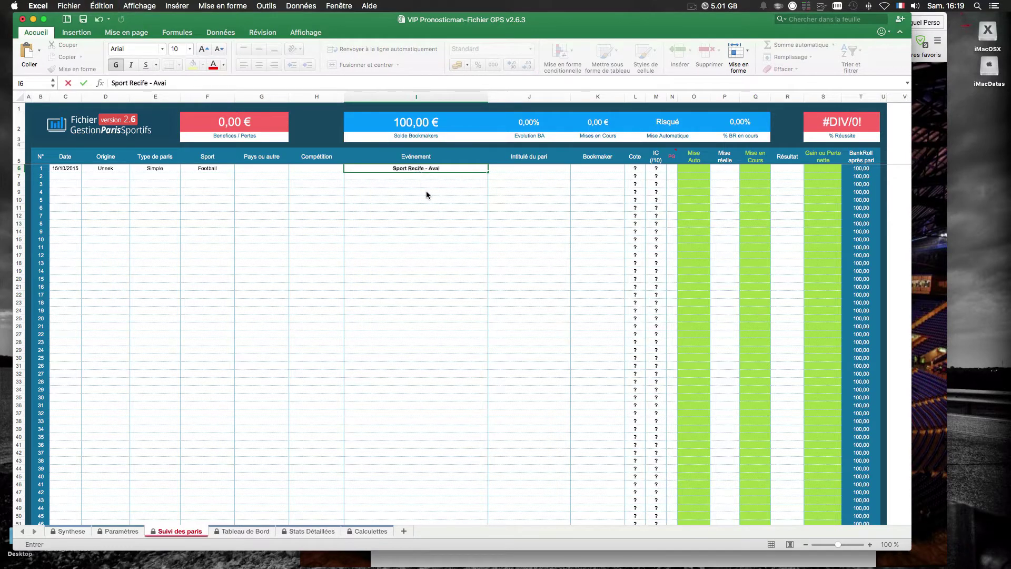
pyautogui.click(426, 191)
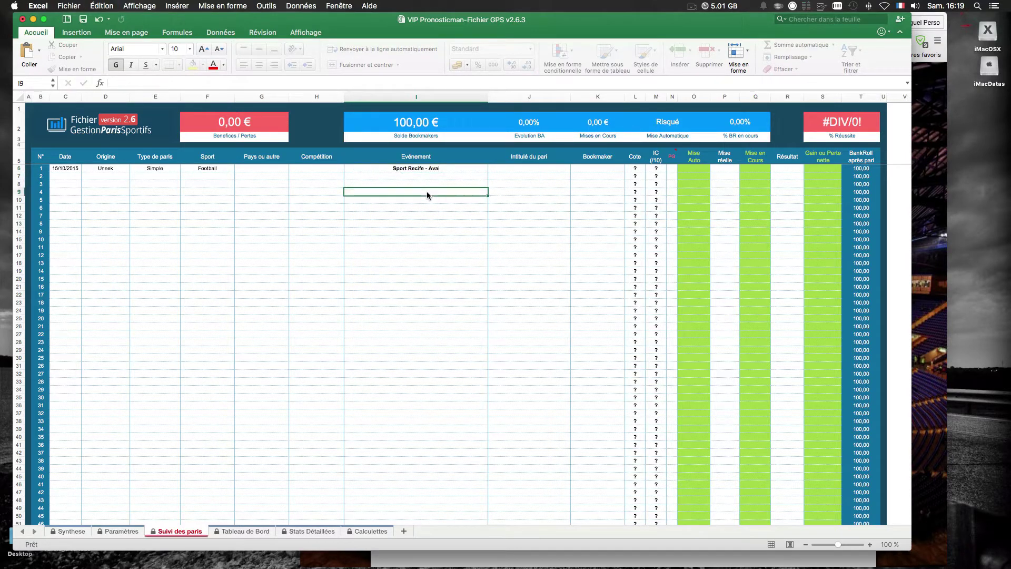
# - Set the Pays ou autre of bet 1 to Football Brésil and its Compétition to Seria A
pyautogui.click(258, 170)
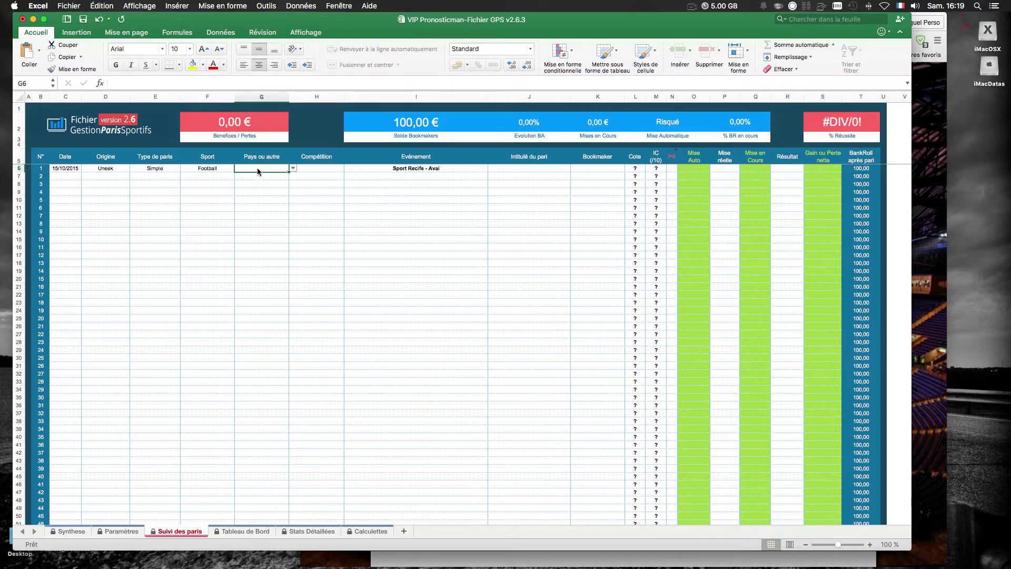
pyautogui.click(293, 169)
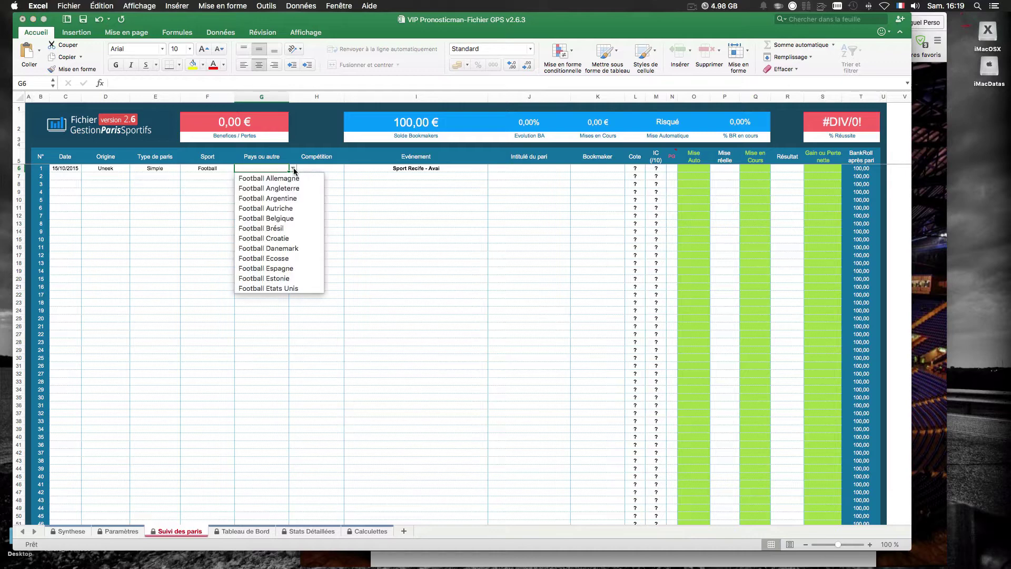
pyautogui.click(316, 228)
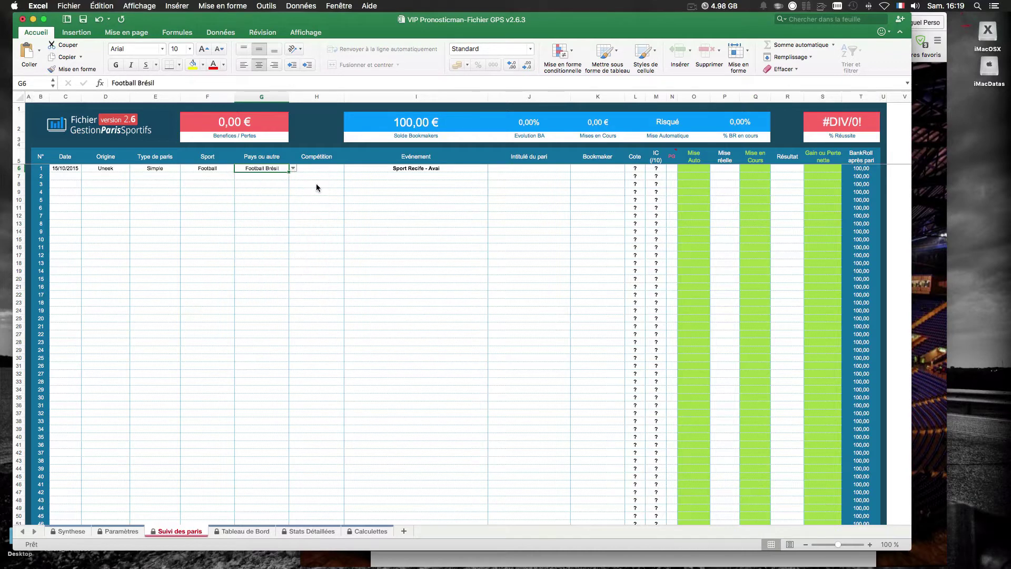
pyautogui.click(330, 170)
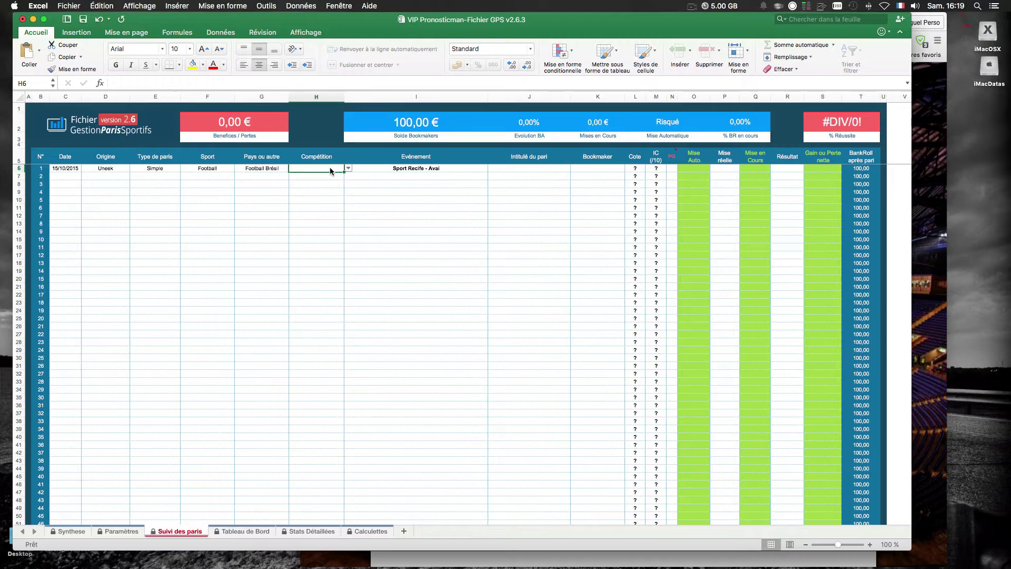
pyautogui.click(347, 169)
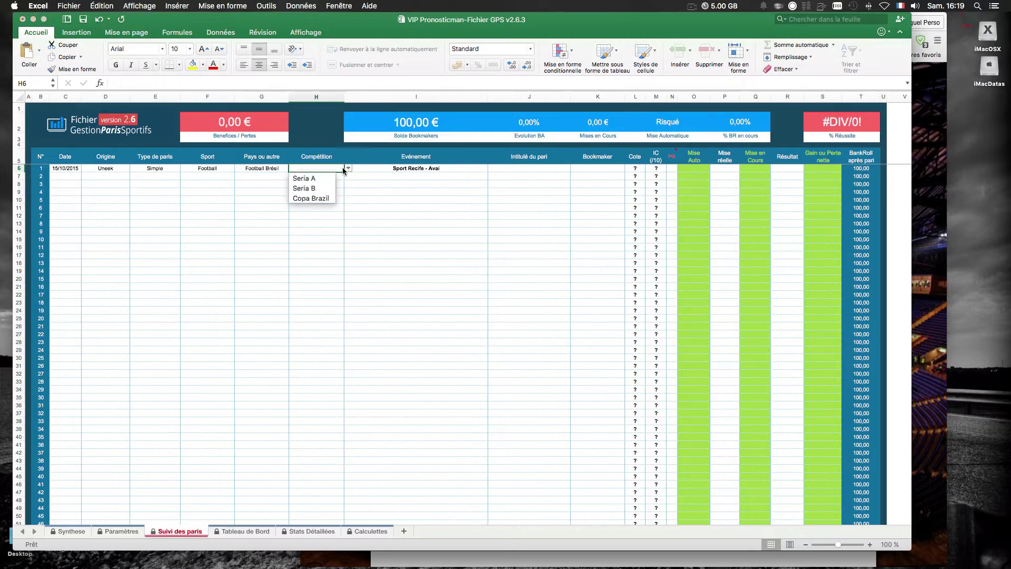
pyautogui.click(312, 178)
pyautogui.click(461, 193)
# - Paste the match name as the Intitulé du pari of bet 1 and trim it to Sport Recife
pyautogui.doubleClick(513, 169)
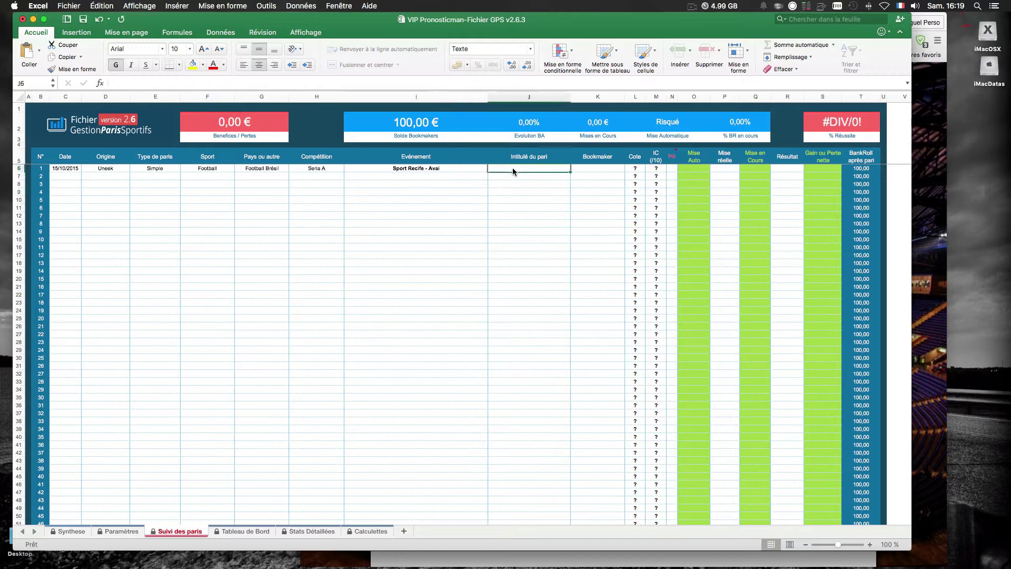
pyautogui.press('super+v')
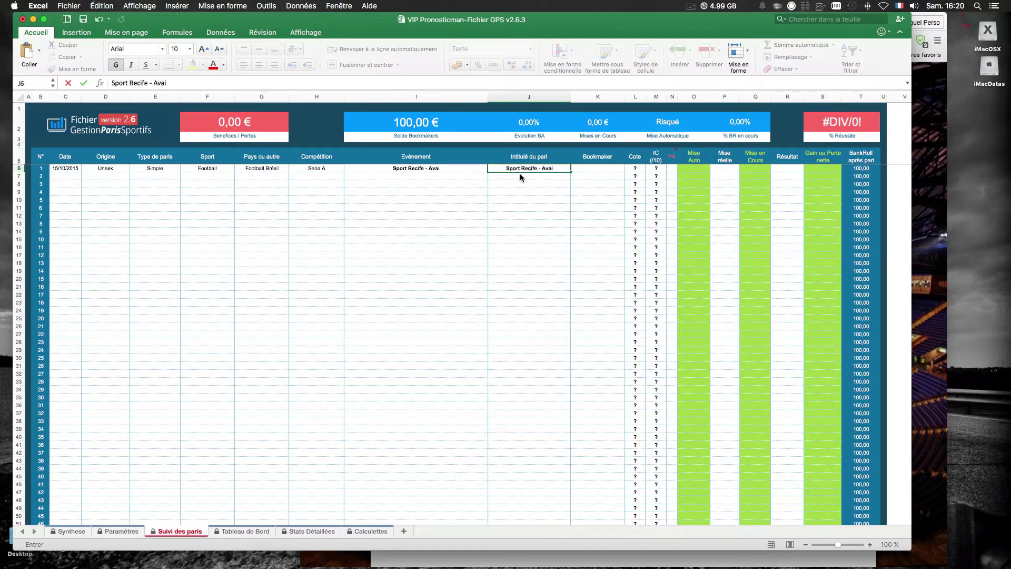
pyautogui.moveTo(537, 169); pyautogui.dragTo(591, 171)
pyautogui.press('BackSpace')
pyautogui.moveTo(553, 169); pyautogui.dragTo(509, 170)
pyautogui.write('1')
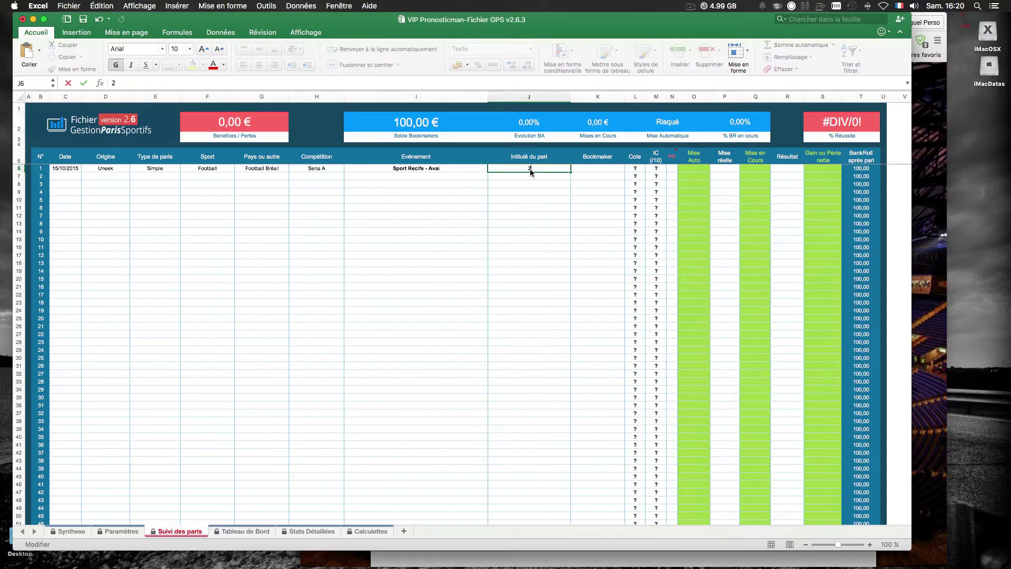
pyautogui.press('super+v')
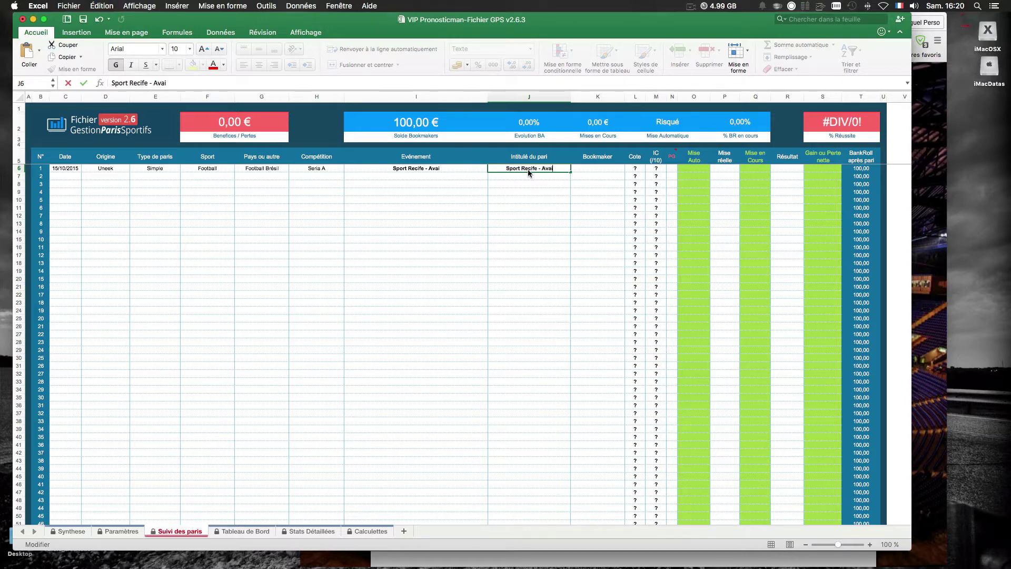
pyautogui.moveTo(536, 170); pyautogui.dragTo(548, 174)
pyautogui.press('BackSpace')
pyautogui.click(559, 190)
# - Set the Bookmaker of bet 1 to Bwin
pyautogui.click(599, 169)
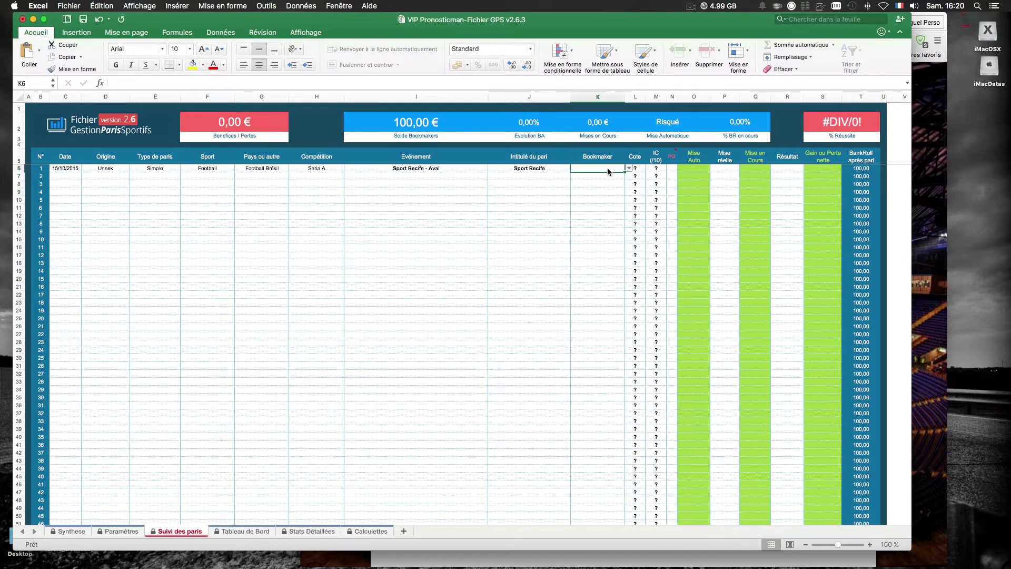
pyautogui.click(629, 168)
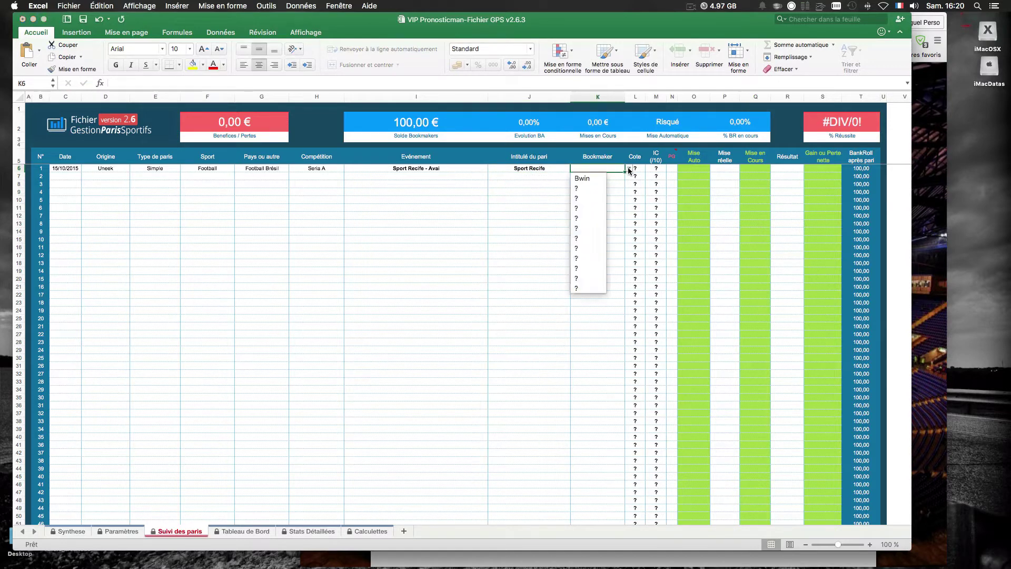
pyautogui.click(592, 179)
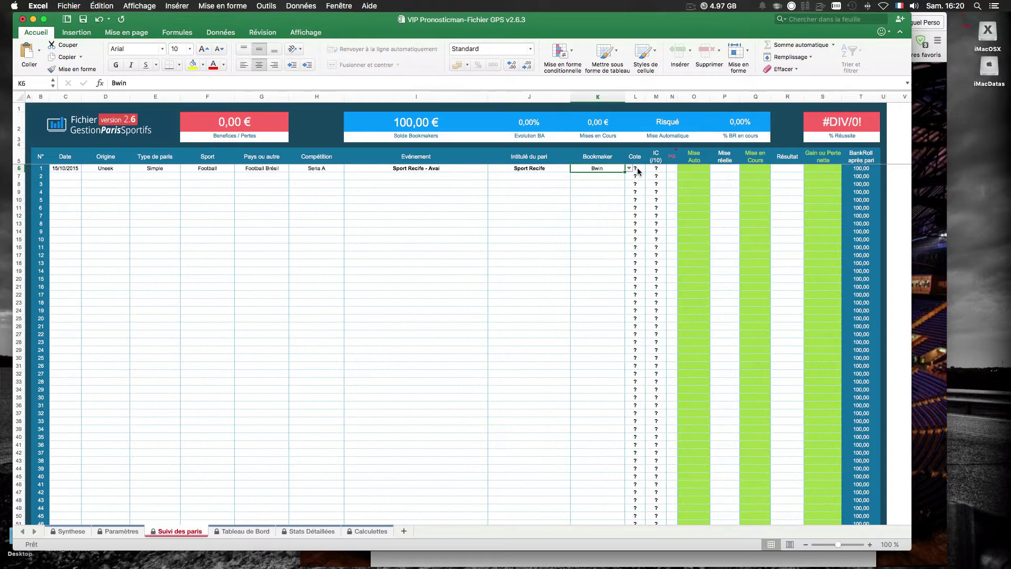
# - Look up the Sport Recife odds in Chrome and enter 1,74 as the Cote of bet 1 in Excel
pyautogui.click(637, 169)
pyautogui.click(658, 169)
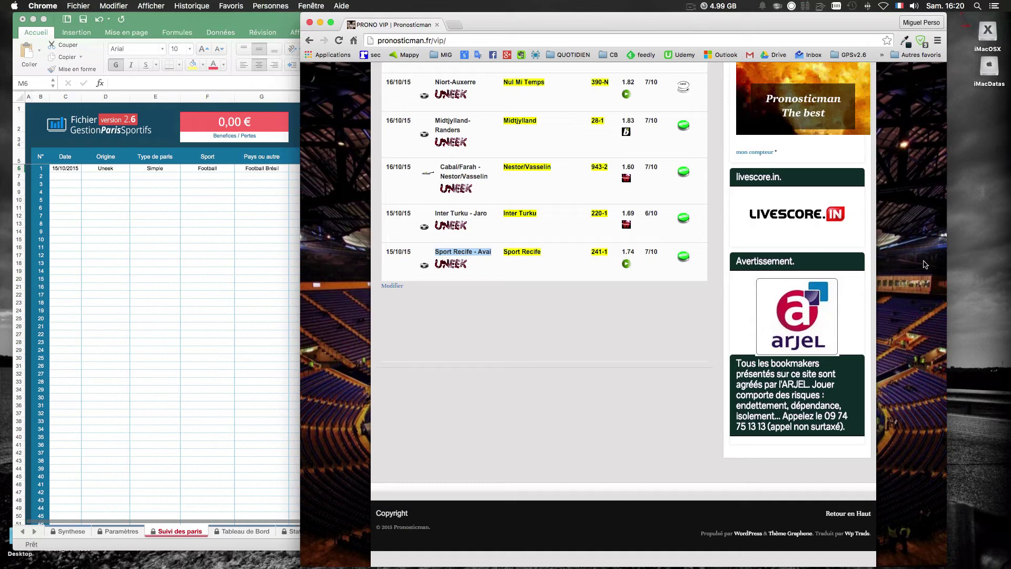
pyautogui.click(933, 263)
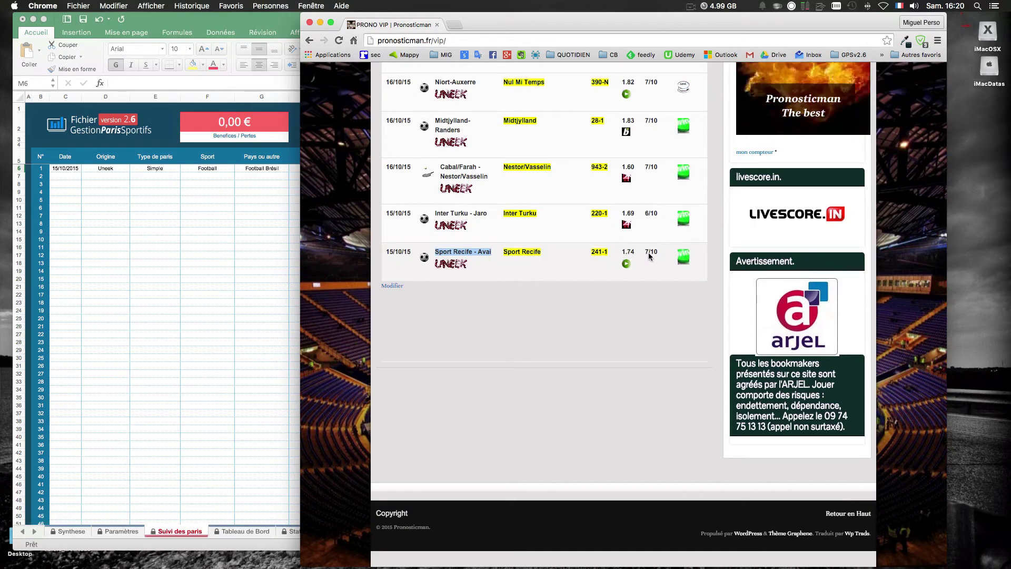
pyautogui.click(271, 282)
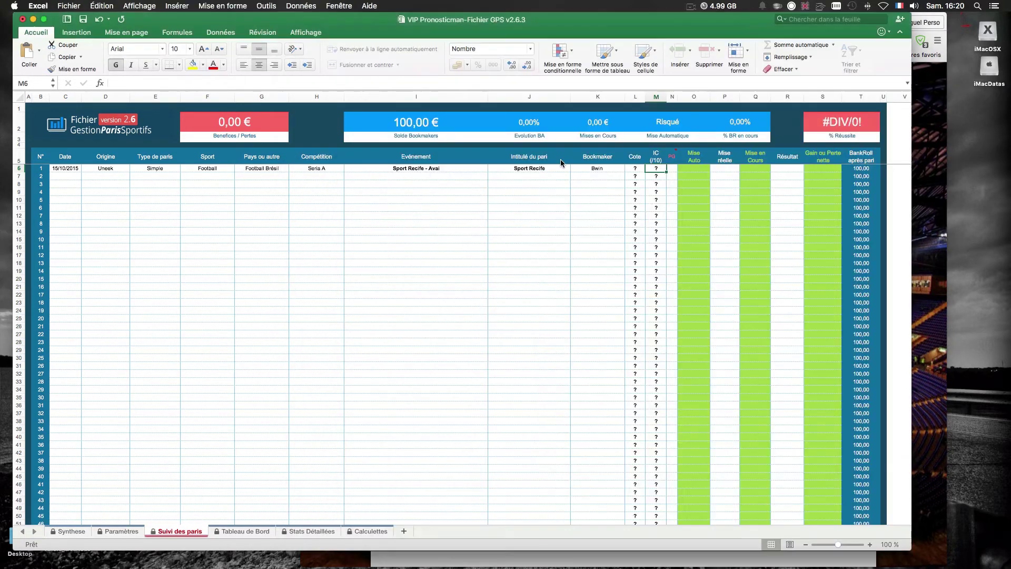
pyautogui.click(640, 169)
pyautogui.write('1,74')
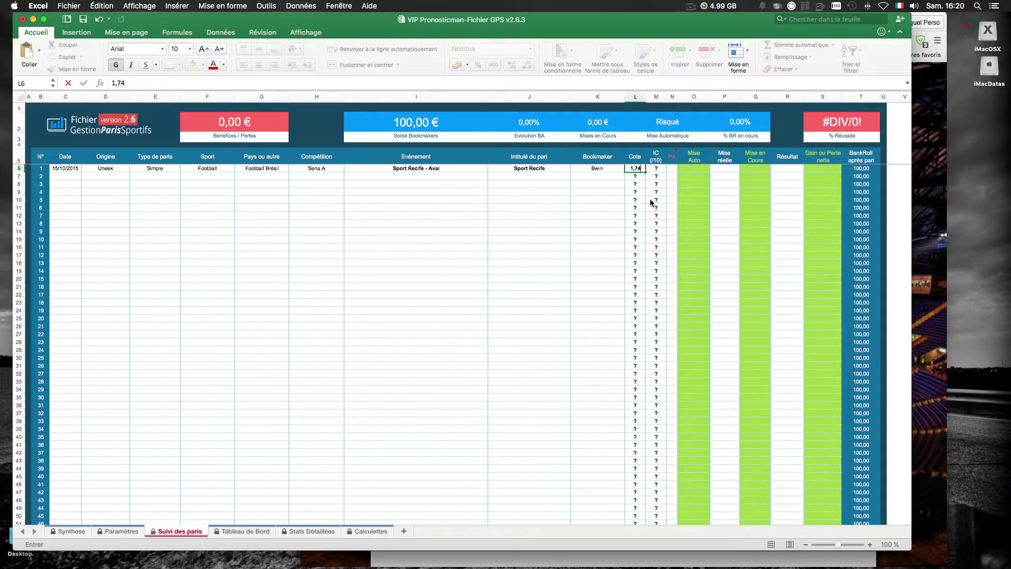
pyautogui.click(600, 184)
pyautogui.click(600, 199)
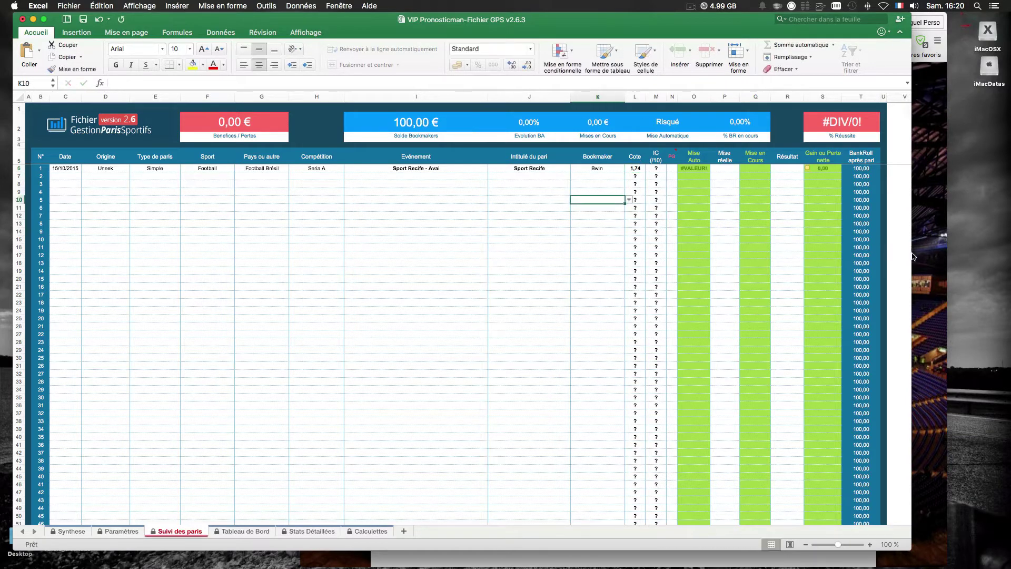
# - Look up the Sport Recife confidence rating in Chrome and enter 7 as the IC (/10) of bet 1 in Excel
pyautogui.click(928, 266)
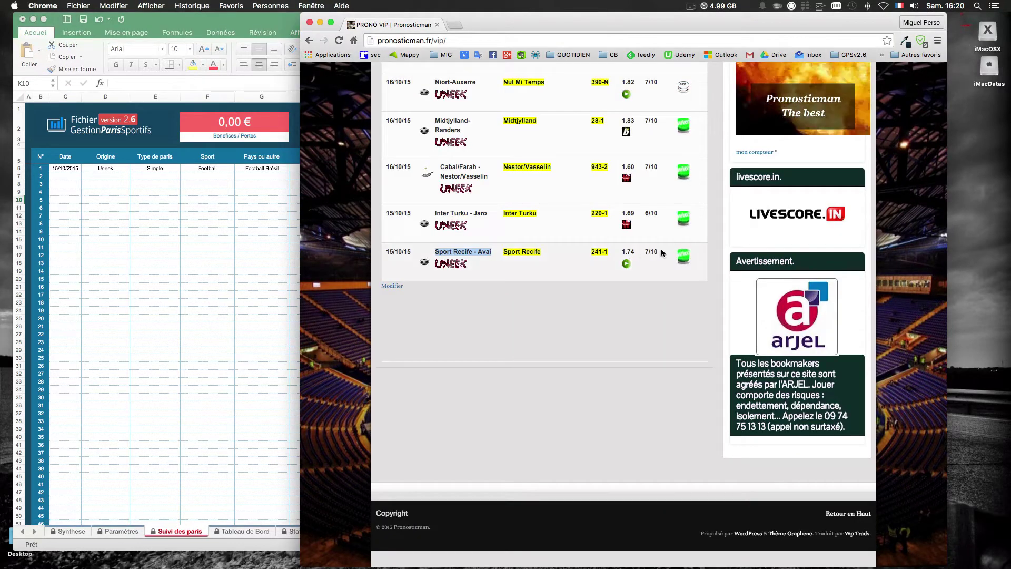
pyautogui.click(248, 309)
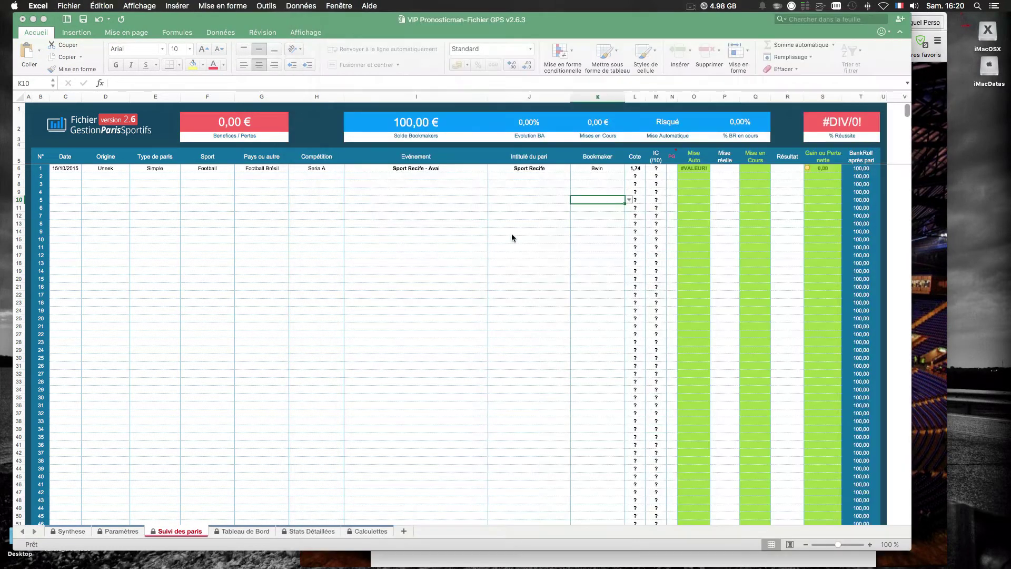
pyautogui.click(656, 168)
pyautogui.write('7')
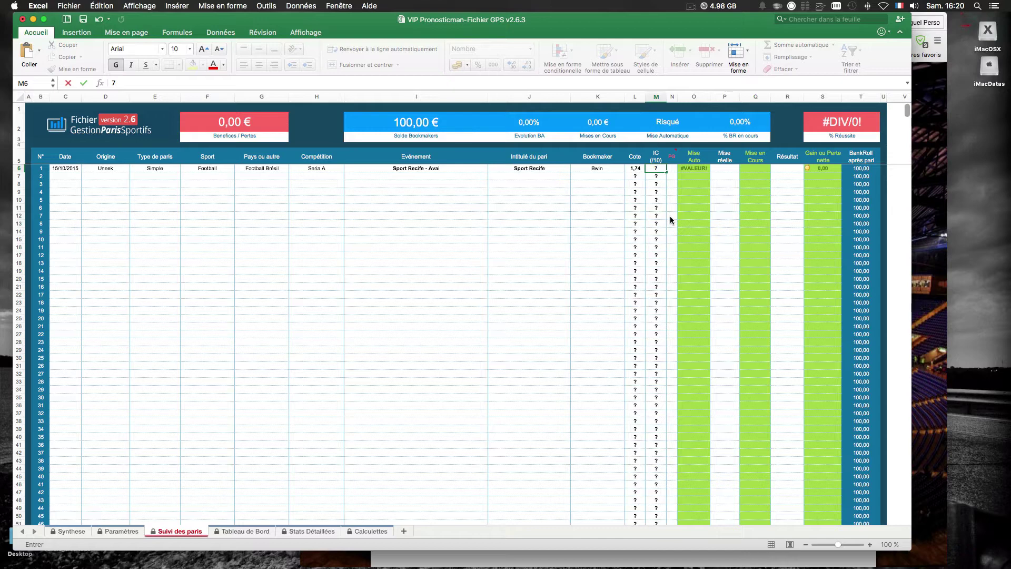
pyautogui.press('Return')
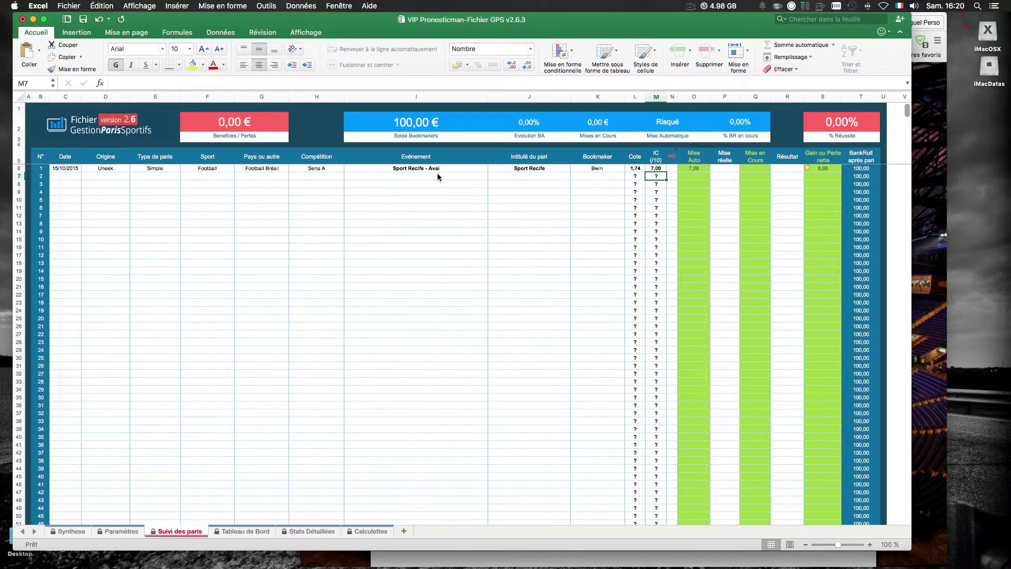
# - Try the Normal option for Mise Automatique in the Paramètres sheet and check the resulting Mise Auto of bet 1 in Suivi des paris
pyautogui.click(868, 544)
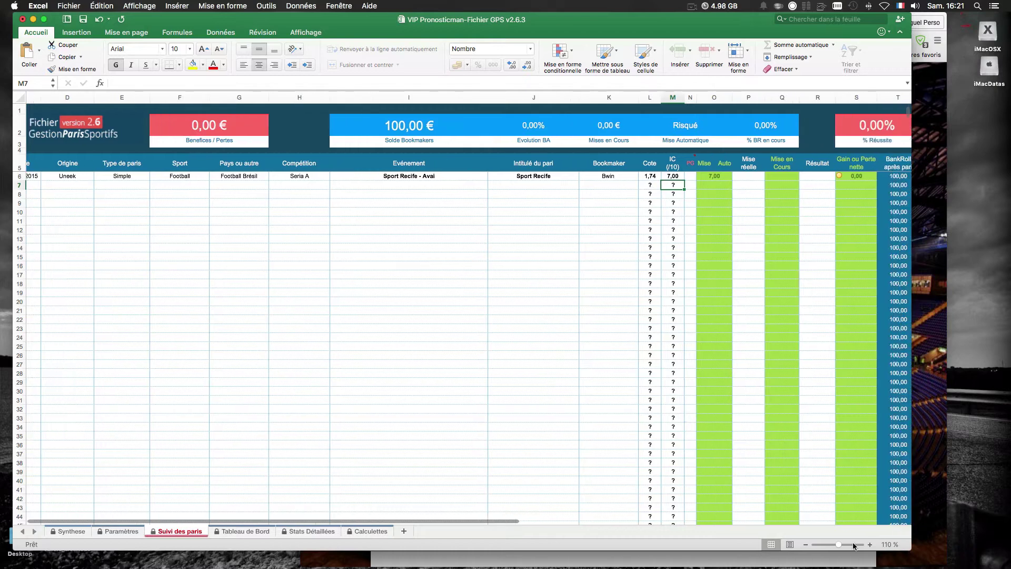
pyautogui.click(869, 544)
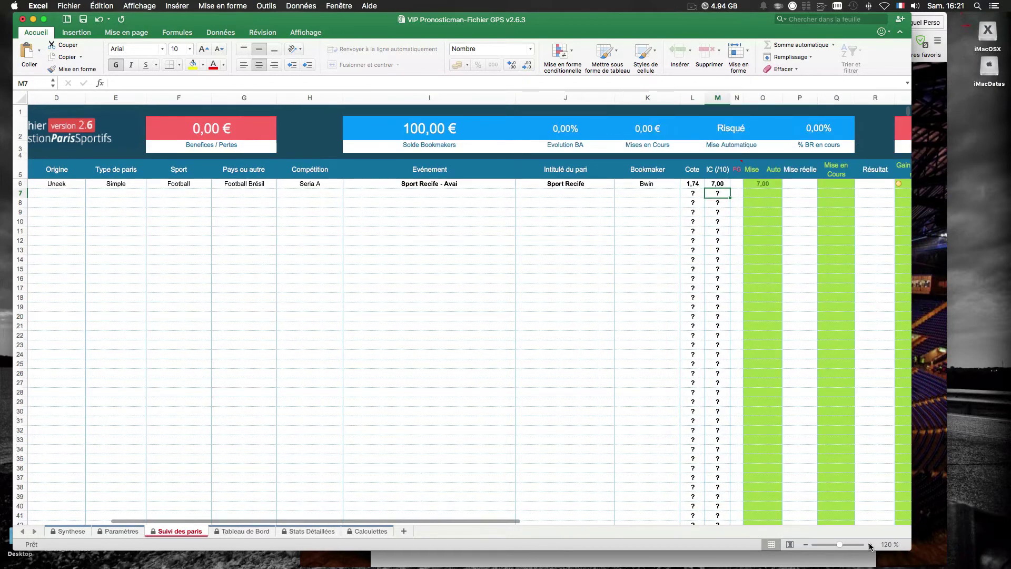
pyautogui.click(869, 545)
pyautogui.hscroll(5, 765, 474)
pyautogui.hscroll(2, 766, 474)
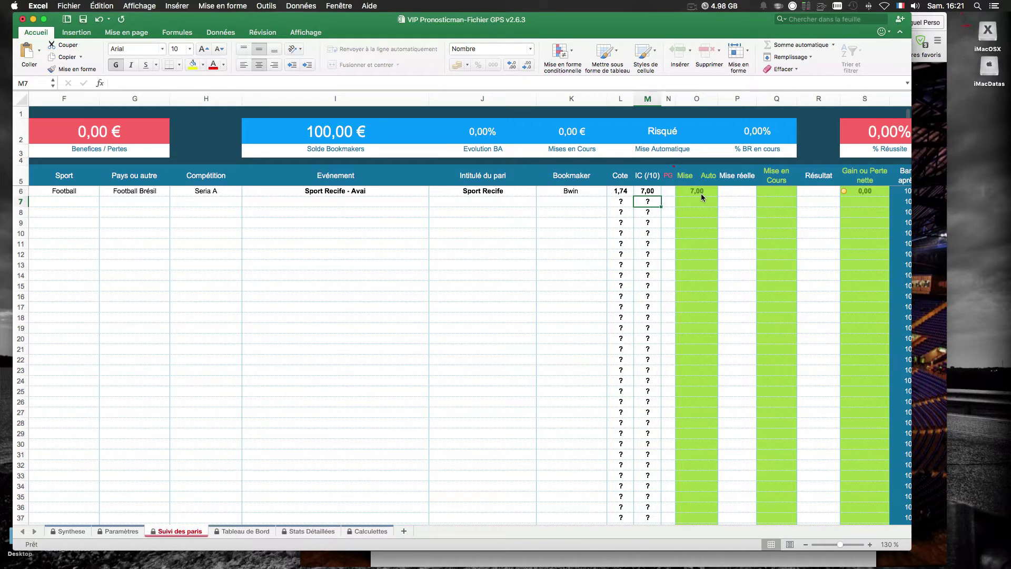
pyautogui.click(120, 530)
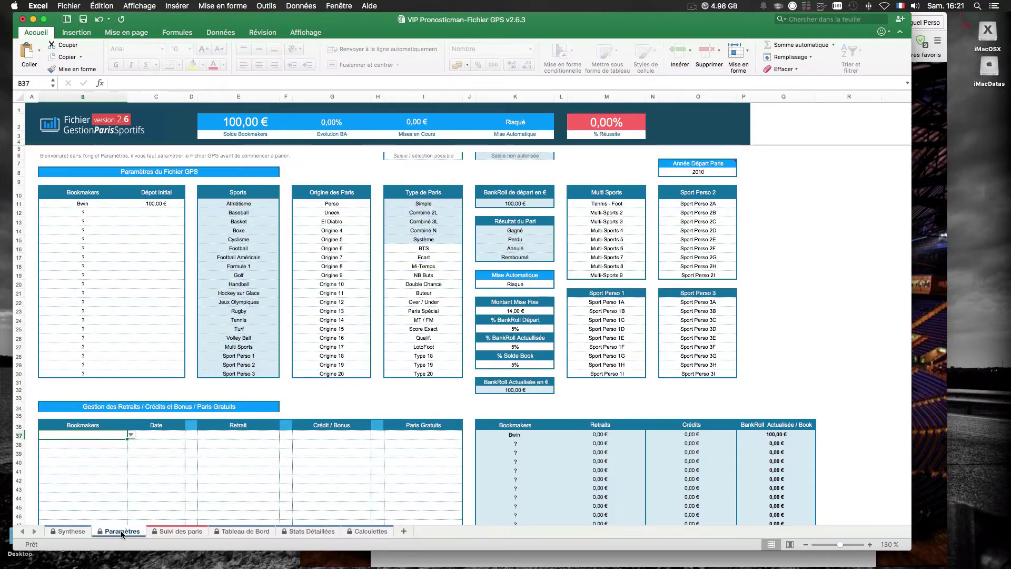
pyautogui.click(556, 284)
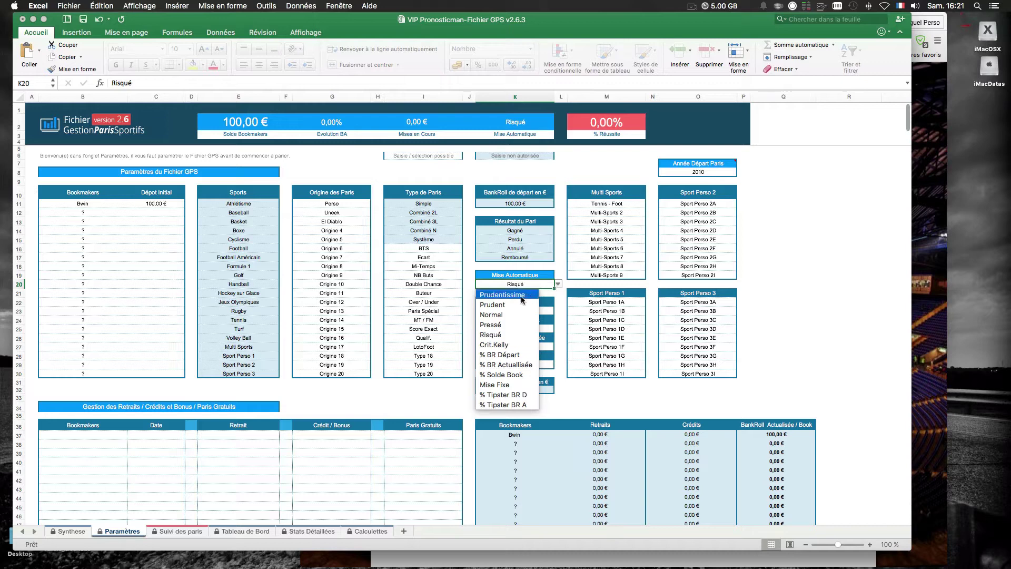
pyautogui.click(493, 314)
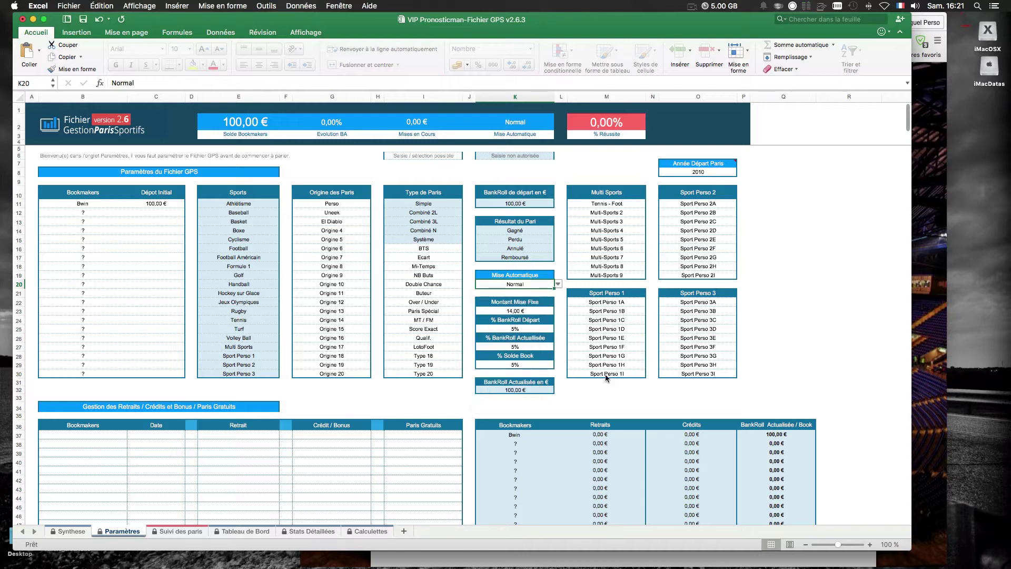
pyautogui.click(178, 531)
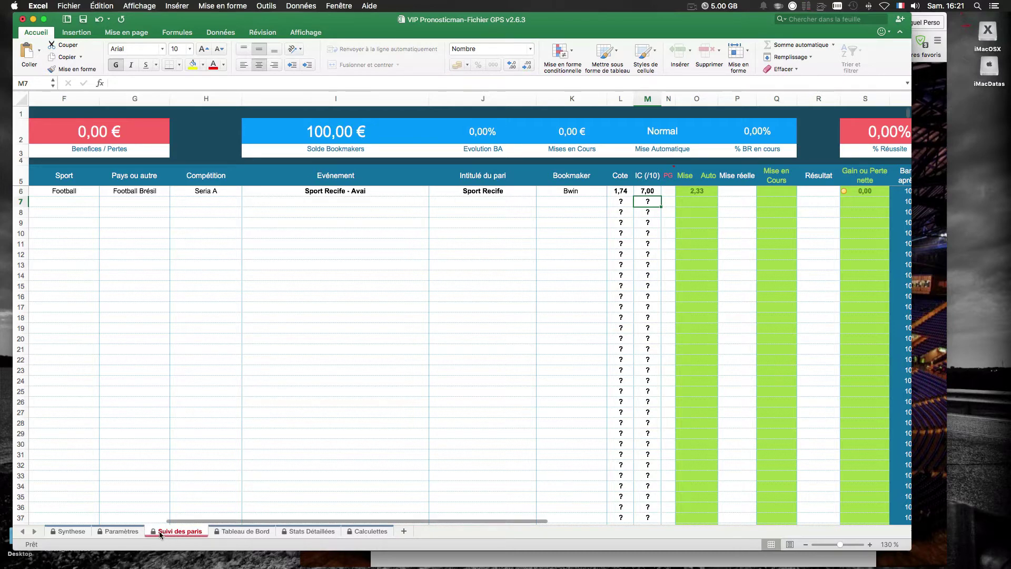
# - Set Mise Automatique back to Risqué in the Paramètres sheet and return to Suivi des paris
pyautogui.click(128, 532)
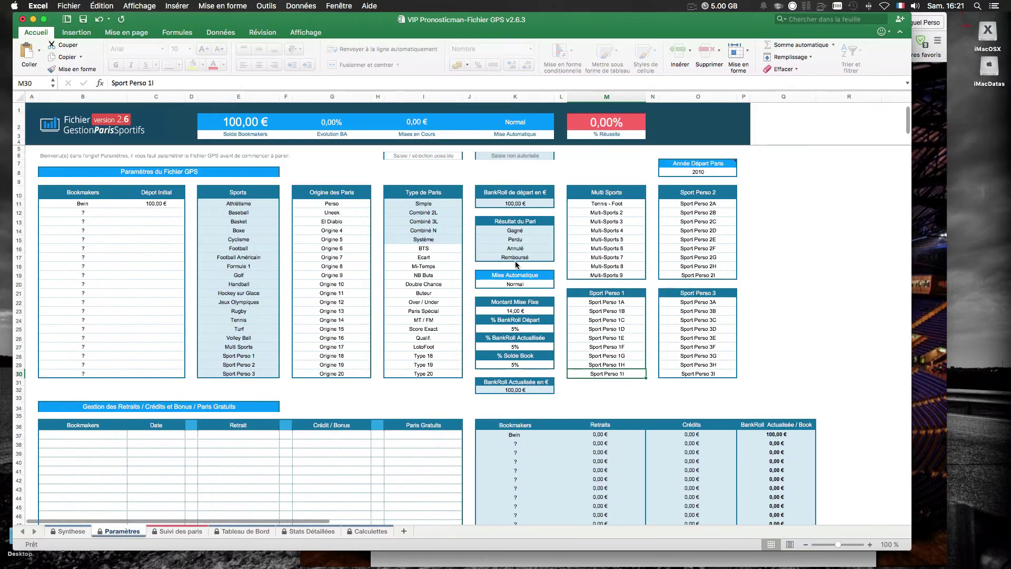
pyautogui.click(550, 287)
pyautogui.click(557, 285)
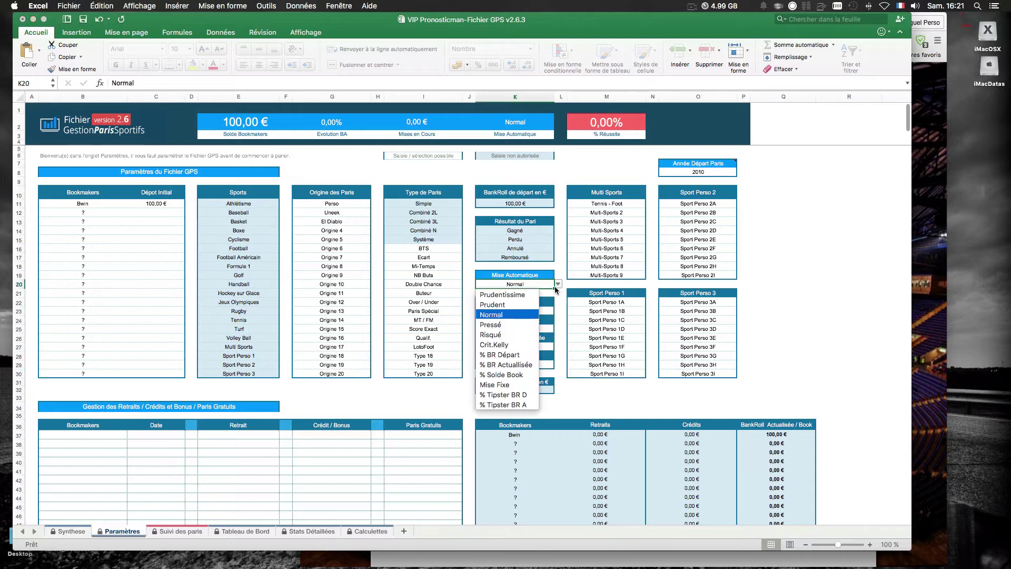
pyautogui.click(508, 336)
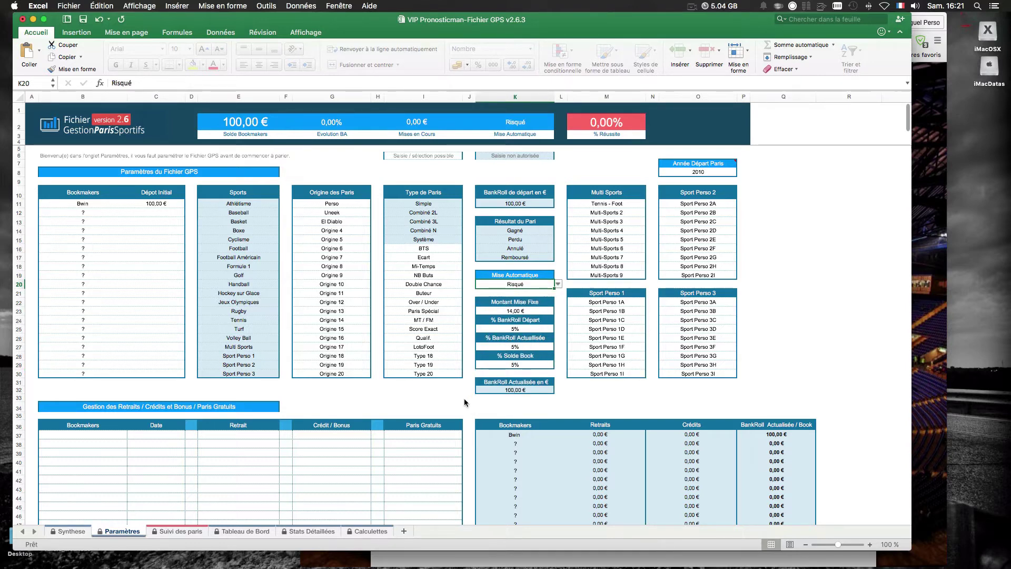
pyautogui.click(186, 532)
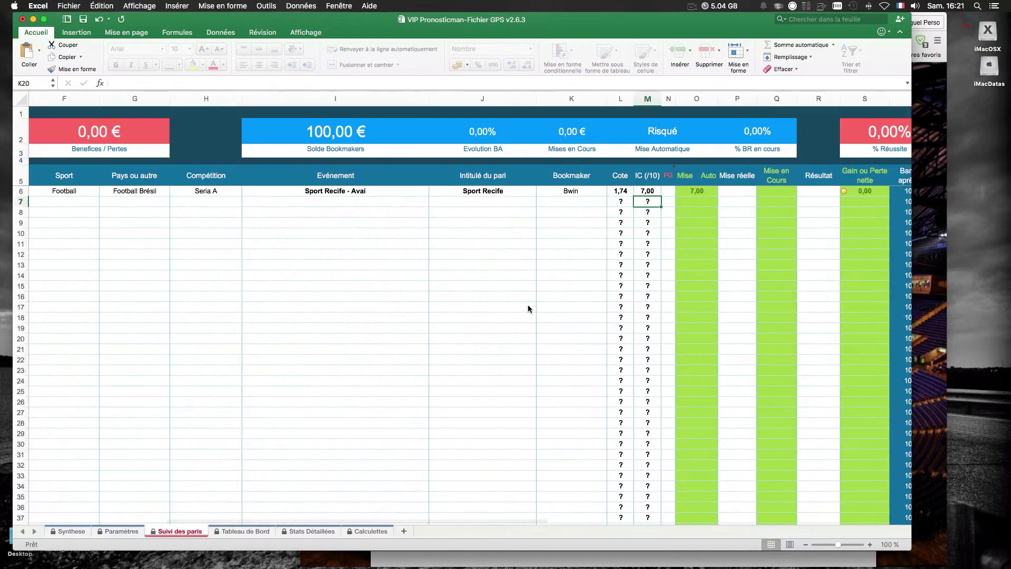
# - Enter 7 as the Mise réelle of bet 1
pyautogui.hscroll(1, 704, 199)
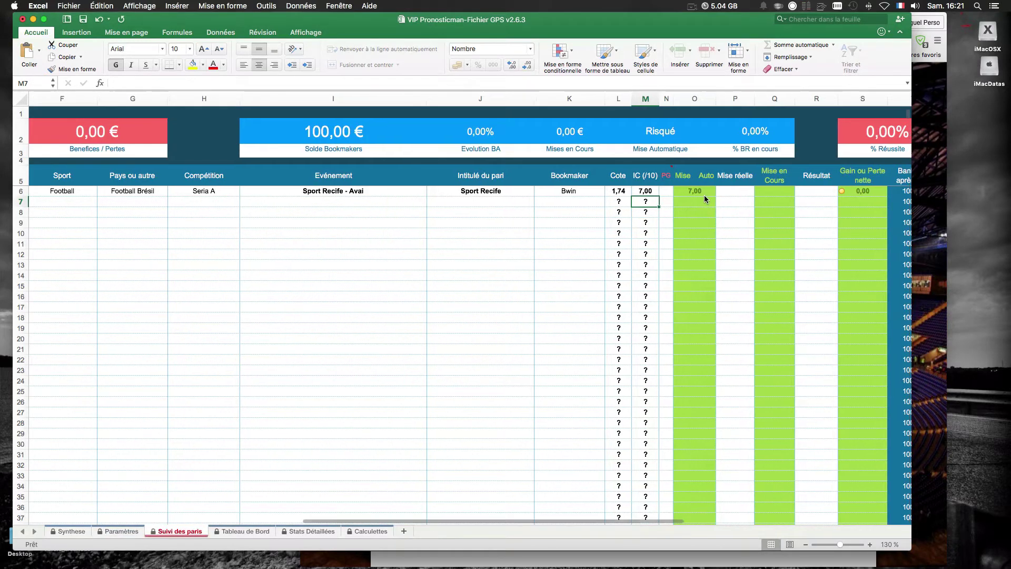
pyautogui.click(743, 195)
pyautogui.write('7')
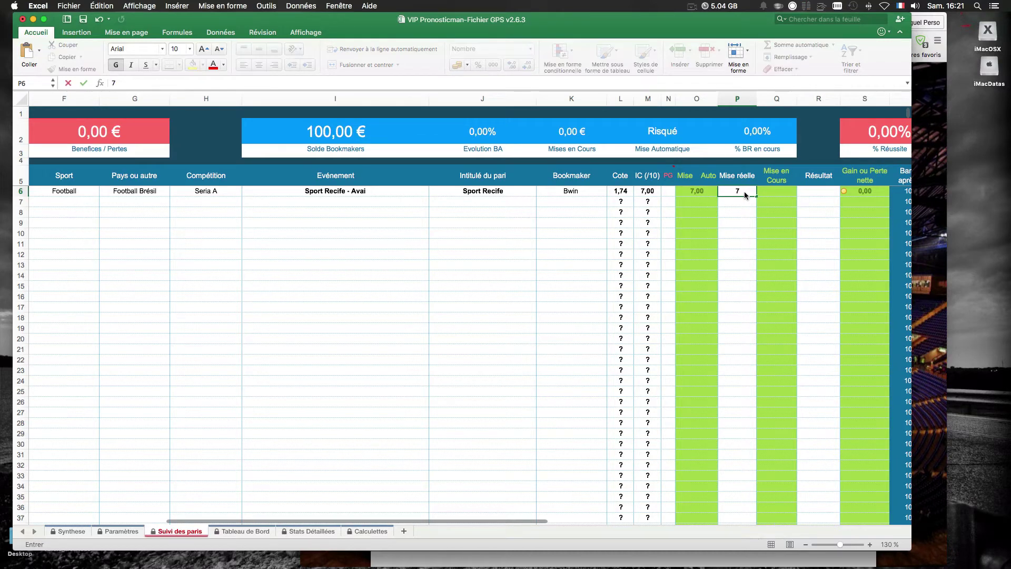
pyautogui.click(757, 245)
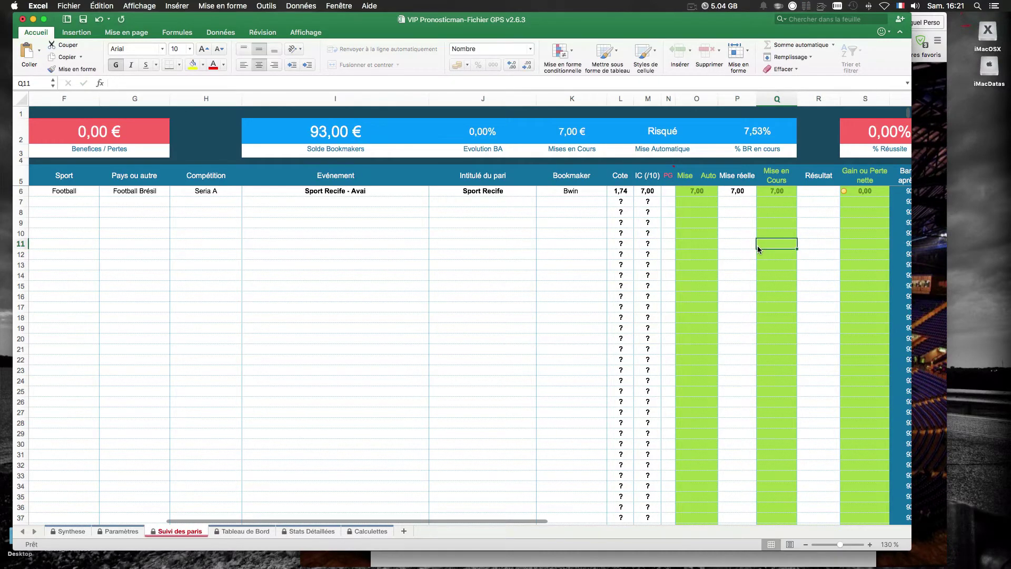
# - Try a Mise réelle of 5 for bet 1, and set it back to 7
pyautogui.click(729, 194)
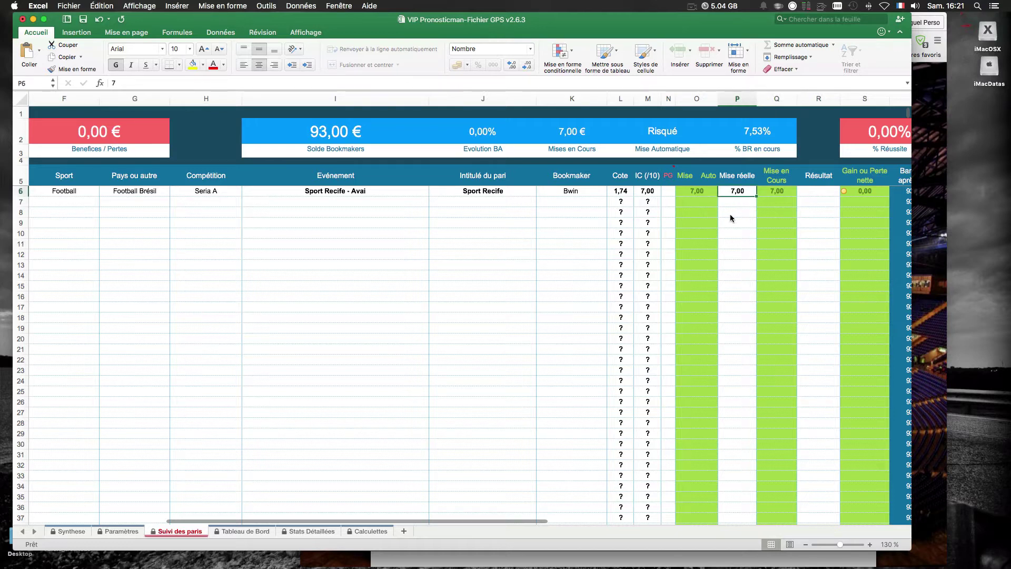
pyautogui.write('5')
pyautogui.press('Return')
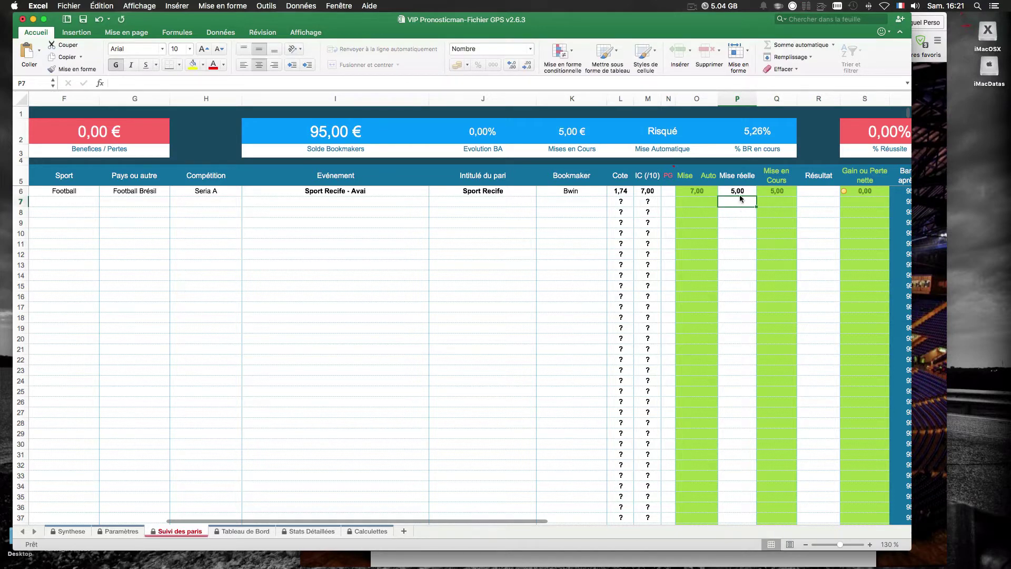
pyautogui.click(740, 194)
pyautogui.write('7')
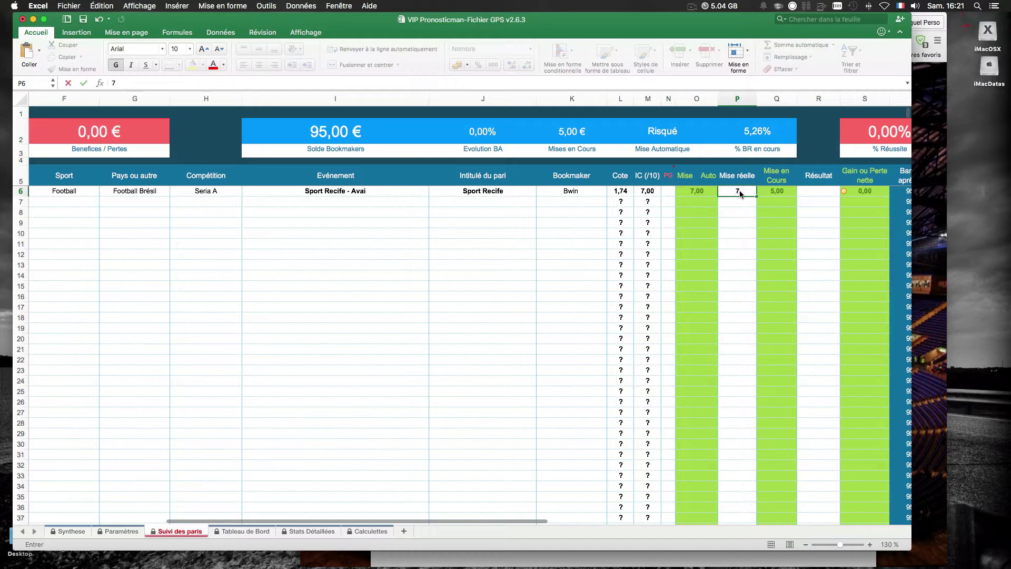
pyautogui.click(724, 245)
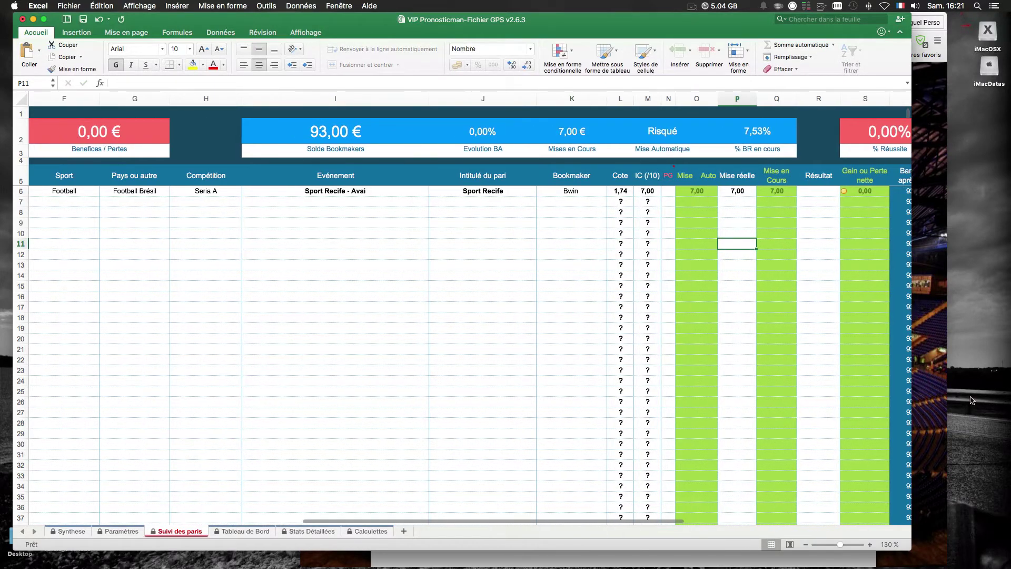
# - Check the outcome of the Sport Recife prediction in Chrome and set the Résultat of bet 1 to Gagné in Excel
pyautogui.click(932, 379)
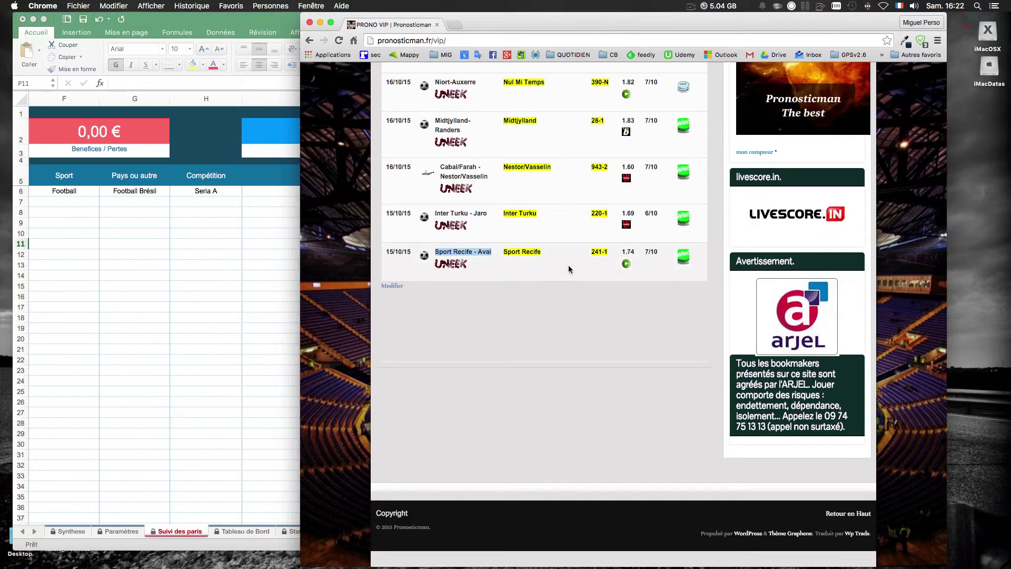
pyautogui.press('super+Tab')
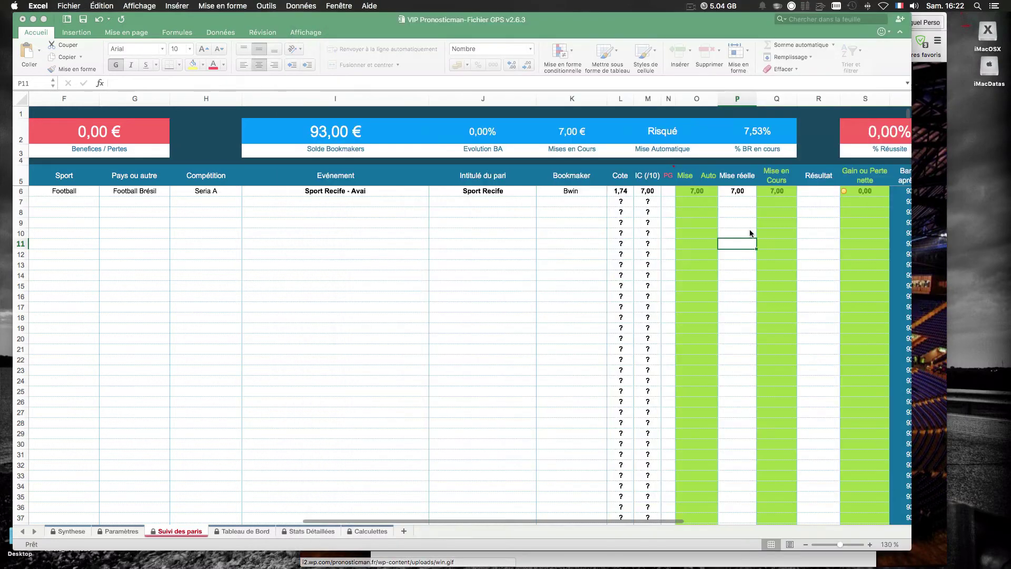
pyautogui.click(811, 191)
pyautogui.click(843, 191)
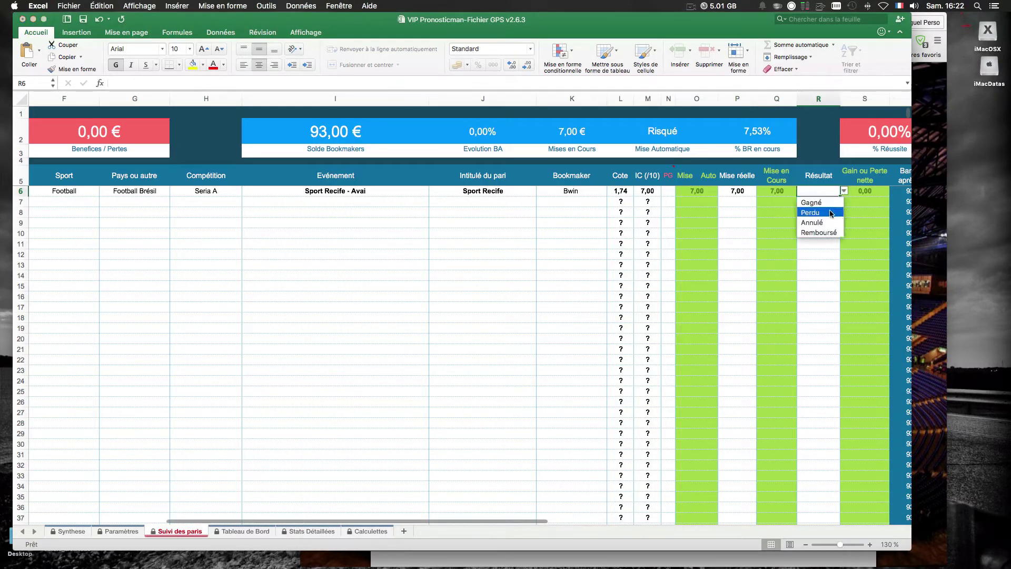
pyautogui.click(811, 202)
# - Review the net gain and bankroll after bet 1, along with the bookmaker balance and profit figures in the sheet header
pyautogui.hscroll(5, 792, 253)
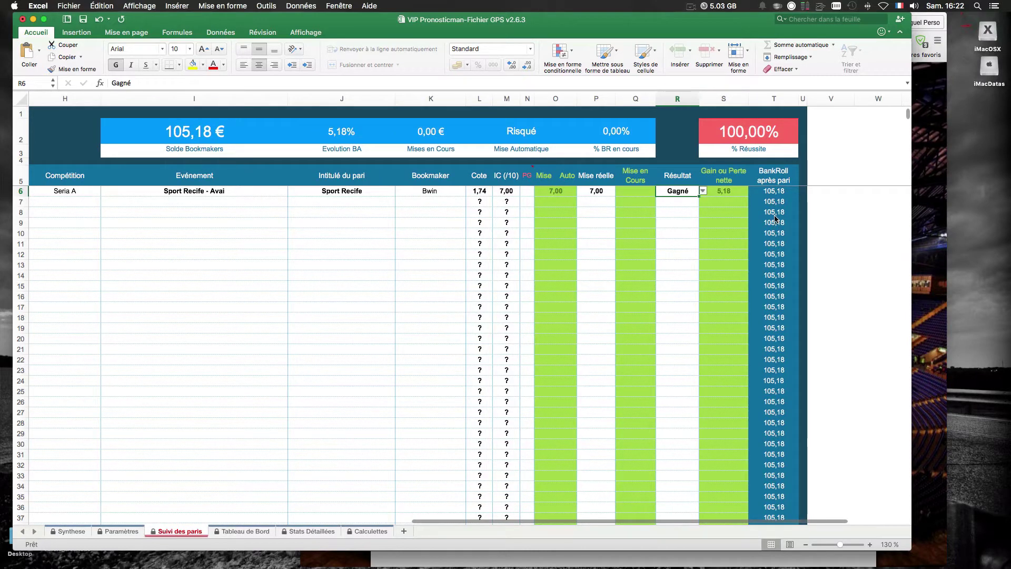
pyautogui.hscroll(-4, 774, 216)
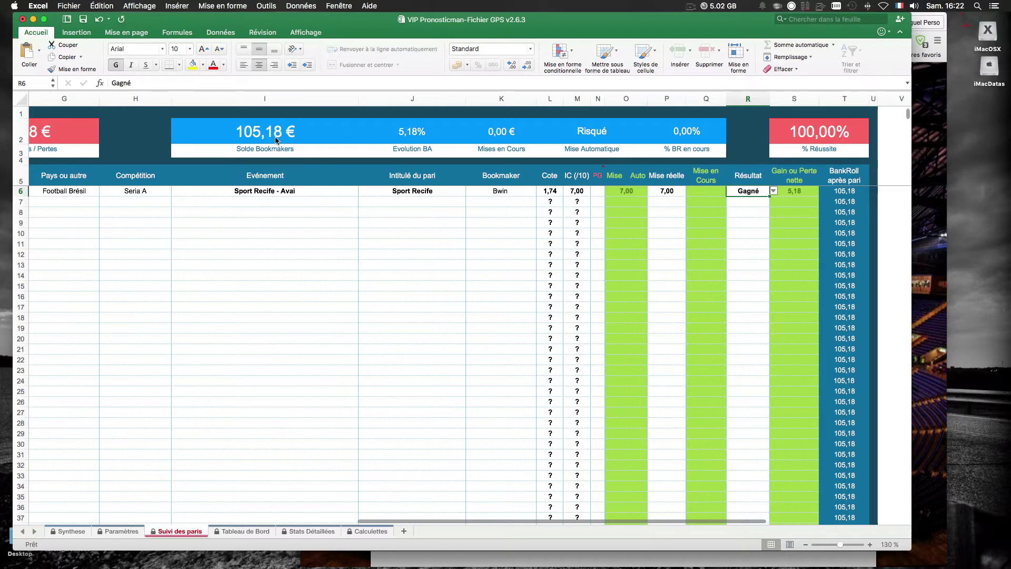
pyautogui.hscroll(-5, 274, 138)
pyautogui.hscroll(2, 384, 140)
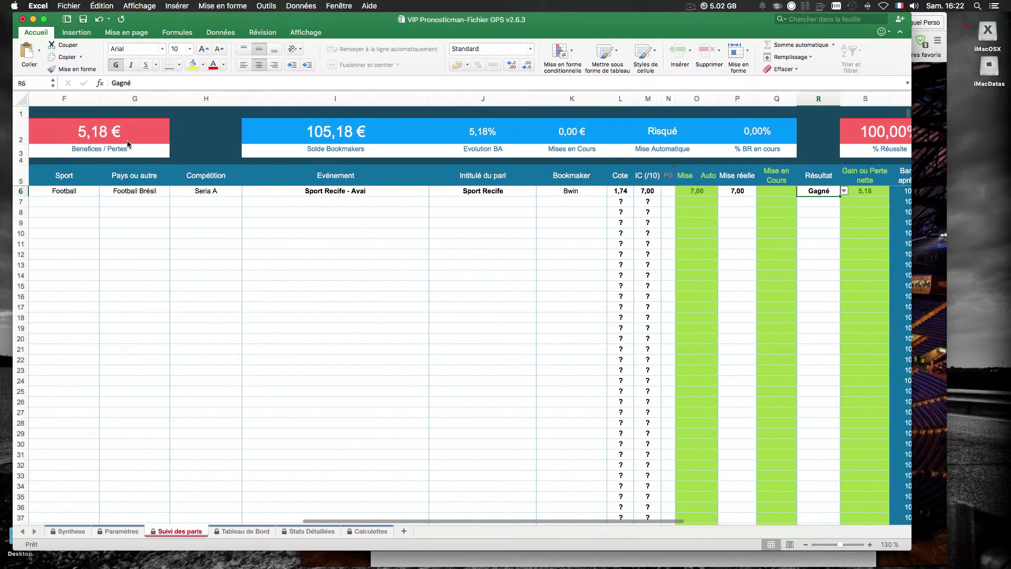
pyautogui.hscroll(1, 127, 140)
pyautogui.click(800, 286)
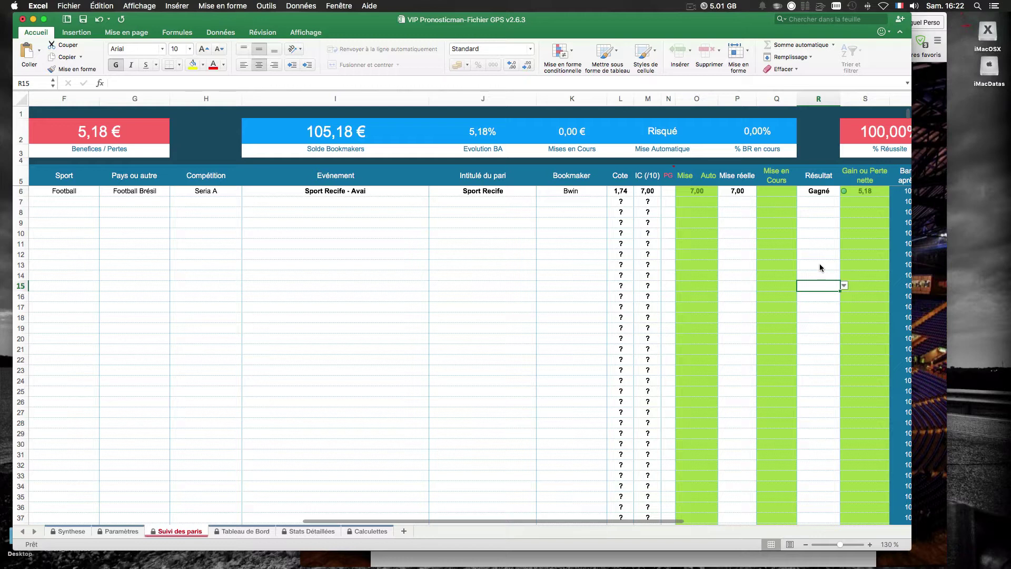
pyautogui.hscroll(-10, 819, 263)
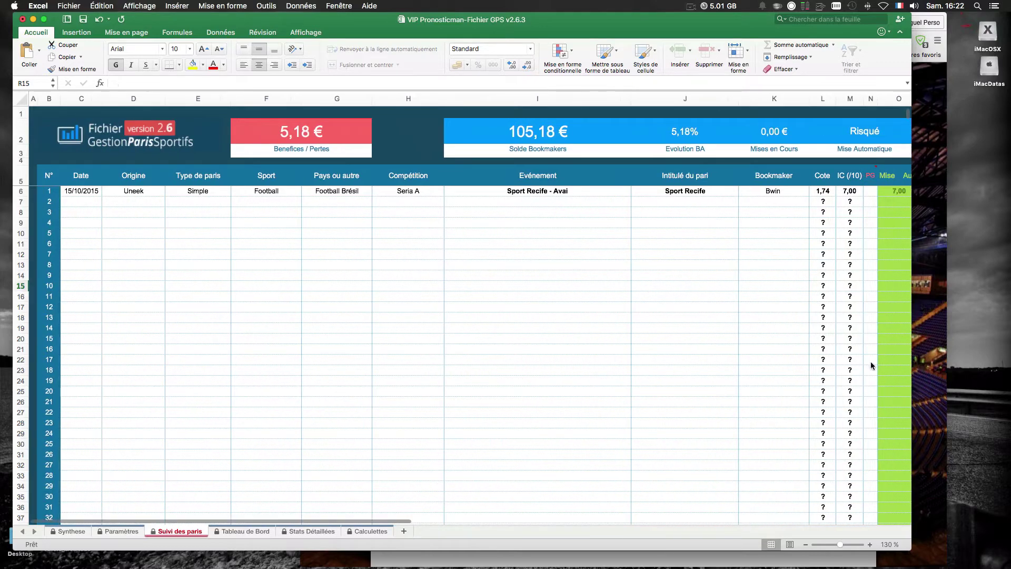
pyautogui.click(806, 545)
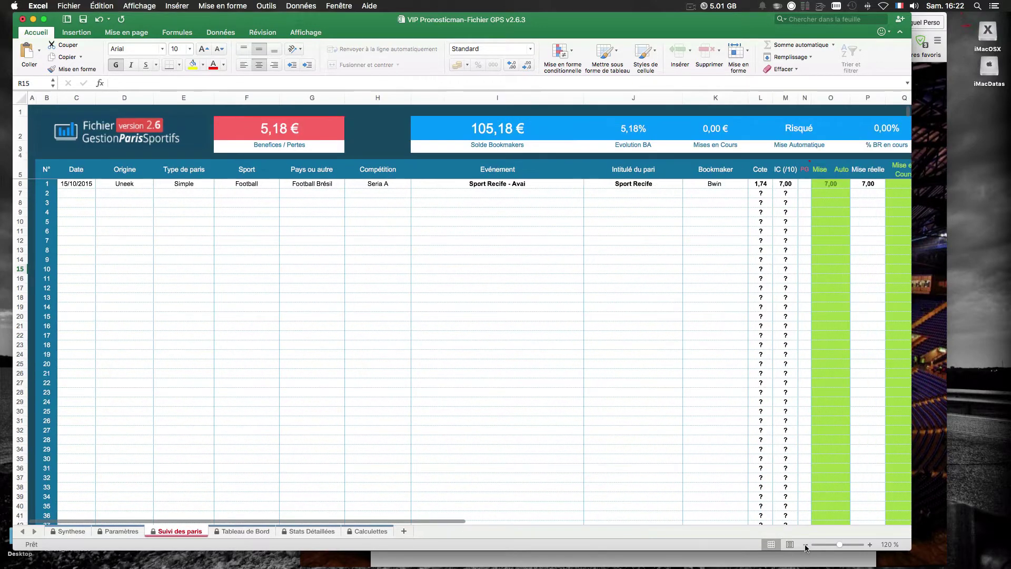
pyautogui.click(805, 545)
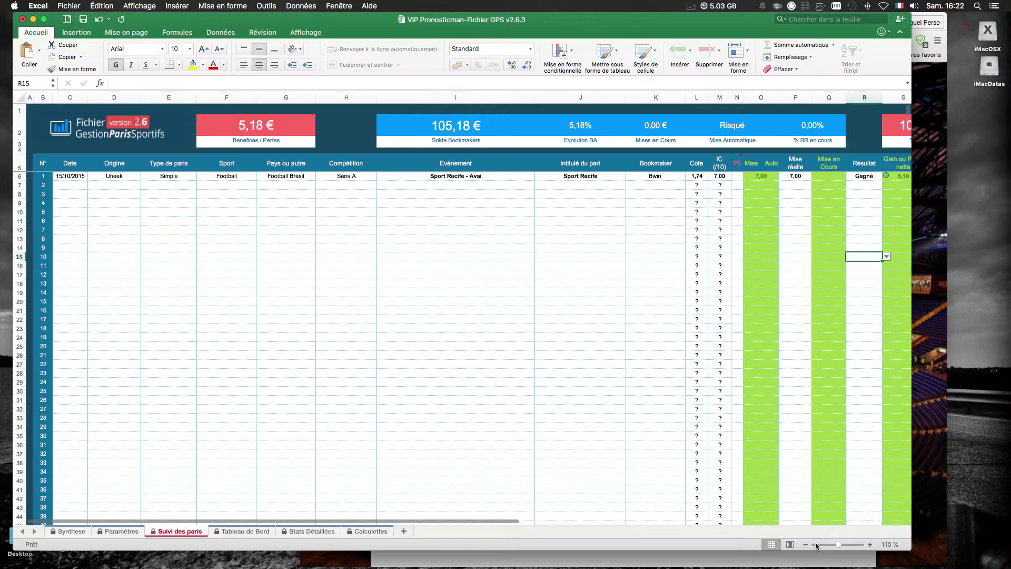
pyautogui.click(184, 258)
pyautogui.scroll(-1, 184, 258)
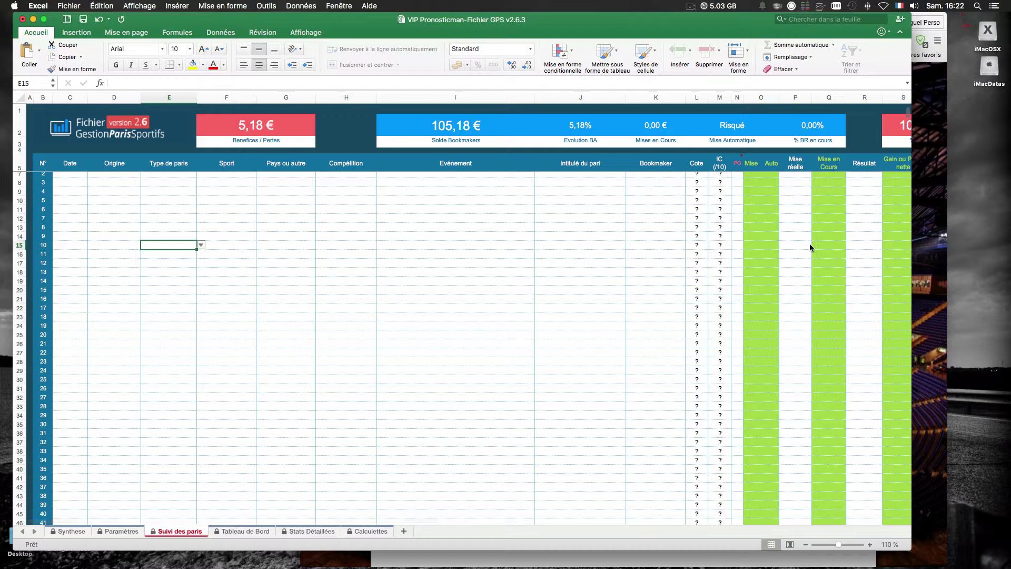
pyautogui.hscroll(1, 816, 245)
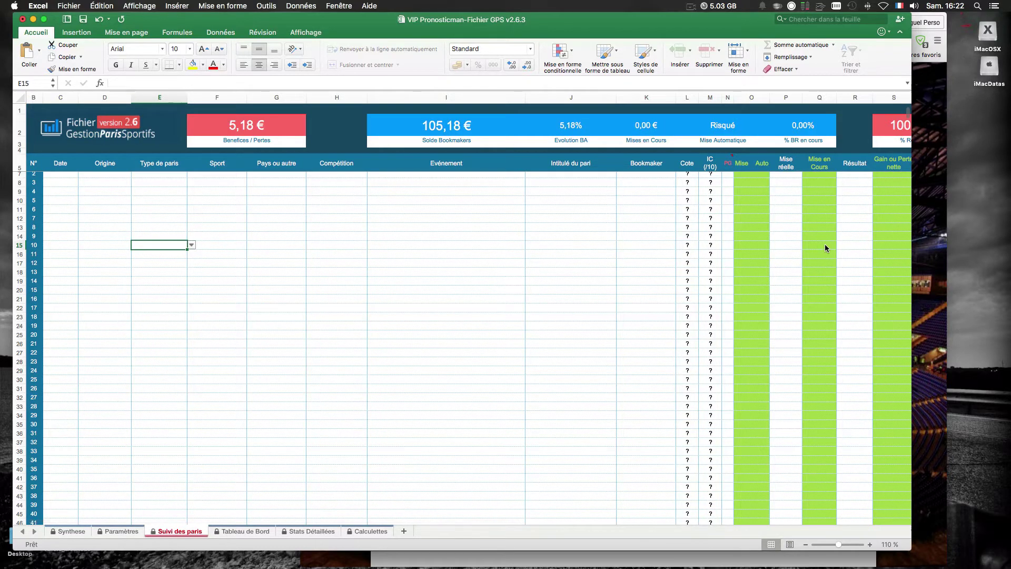
pyautogui.press('Up')
pyautogui.press('Up')
pyautogui.press('Up')
pyautogui.press('Up')
pyautogui.press('Up')
pyautogui.press('Up')
pyautogui.press('Up')
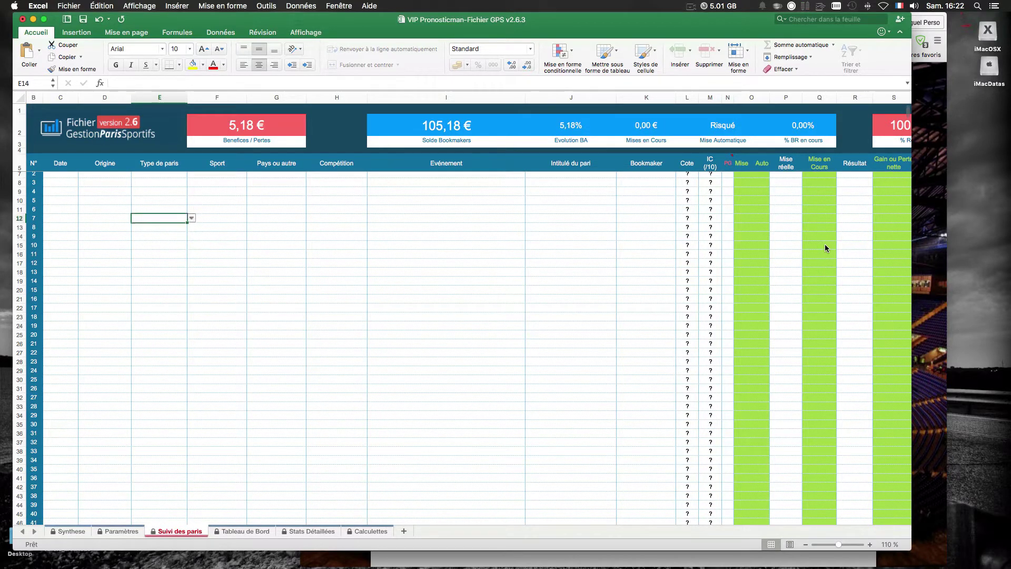
pyautogui.press('Up')
pyautogui.press('Up')
pyautogui.press('Up')
pyautogui.press('Up')
pyautogui.press('Up')
pyautogui.press('Up')
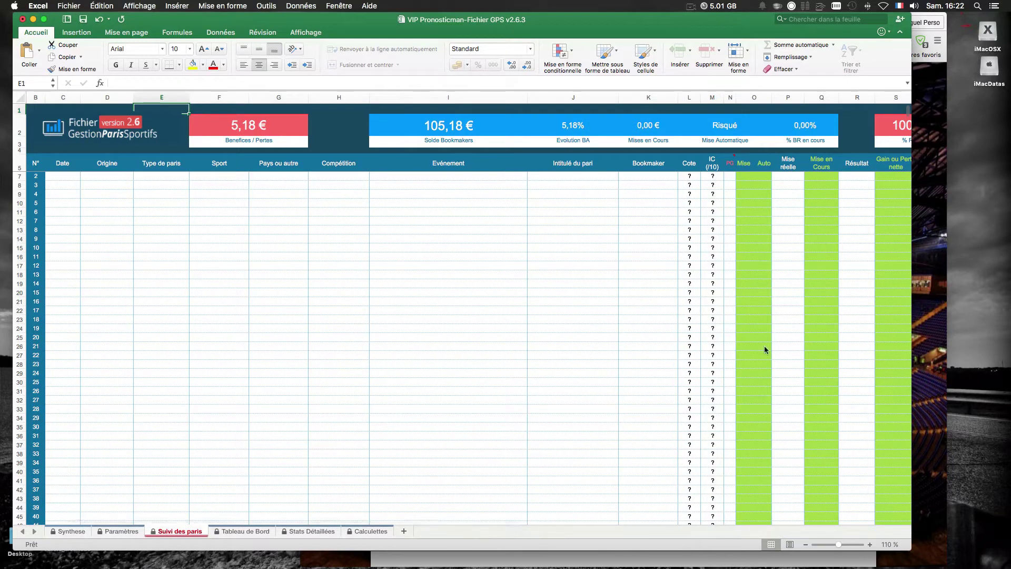
pyautogui.scroll(-1, 372, 341)
pyautogui.hscroll(-1, 369, 341)
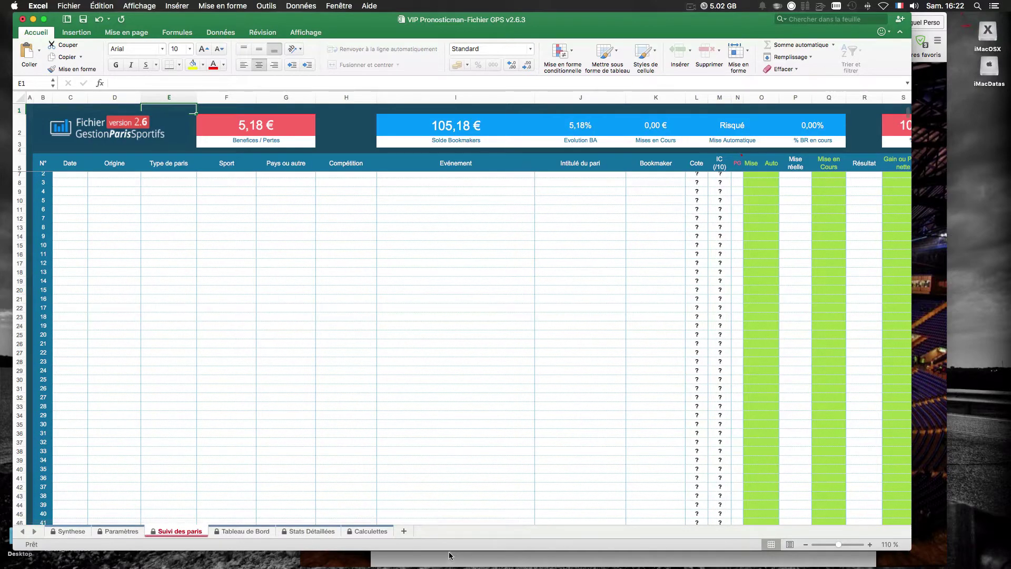
pyautogui.scroll(1, 395, 547)
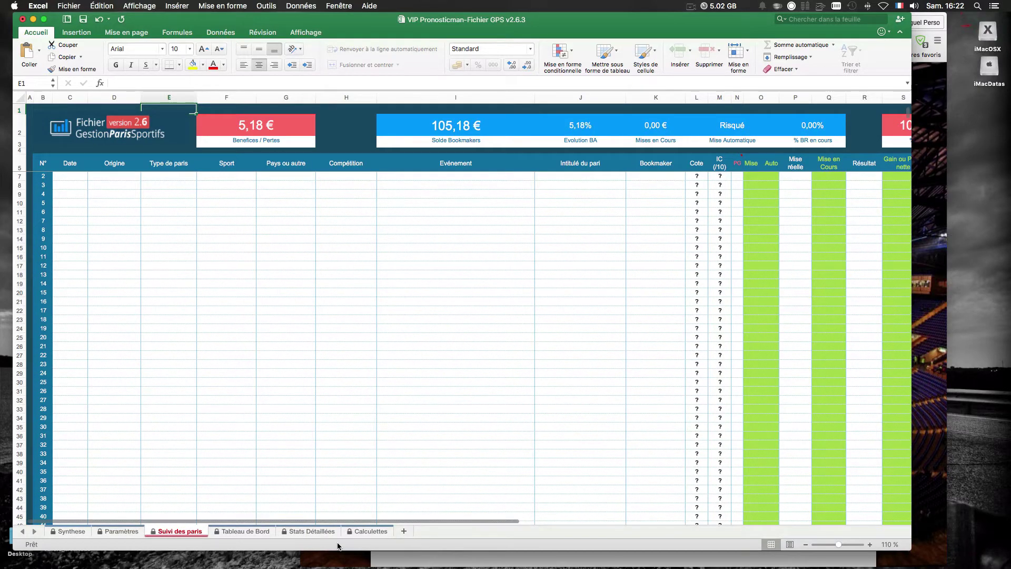
# - Switch to Chrome and copy the event name Inter Turku - Jaro from the VIP predictions list
pyautogui.click(691, 561)
pyautogui.scroll(2, 421, 294)
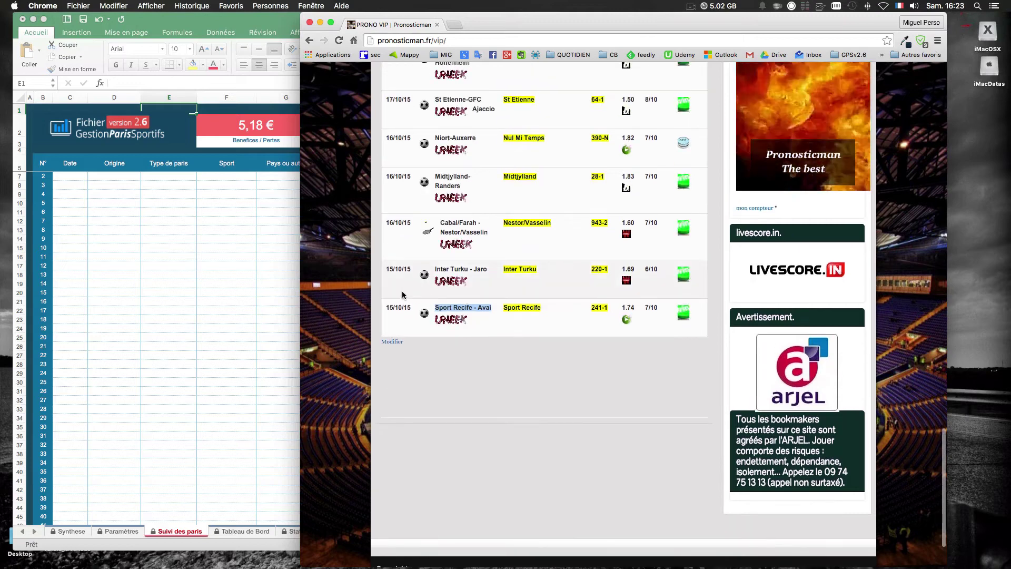
pyautogui.click(442, 272)
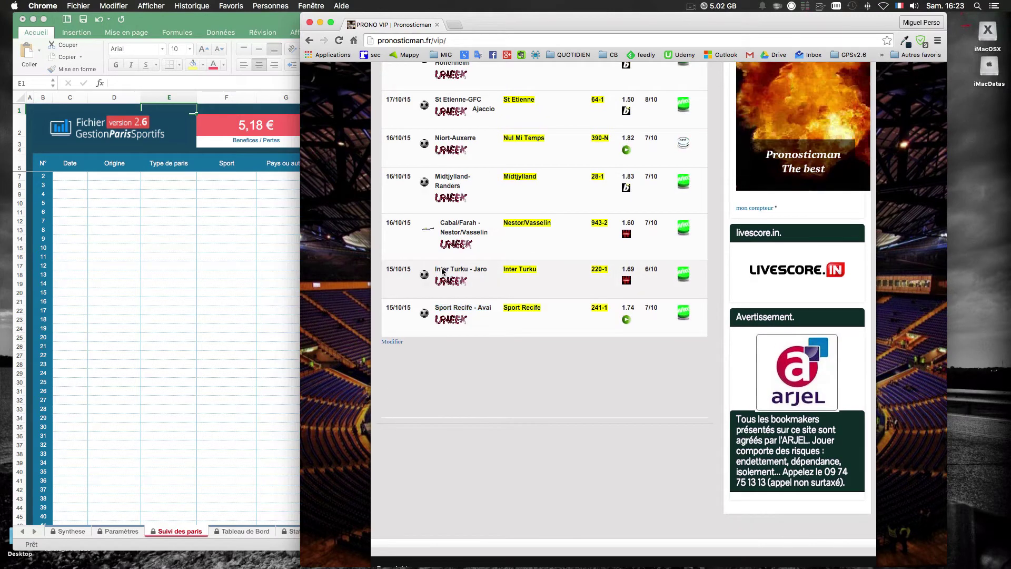
pyautogui.tripleClick(442, 272)
pyautogui.rightClick(480, 272)
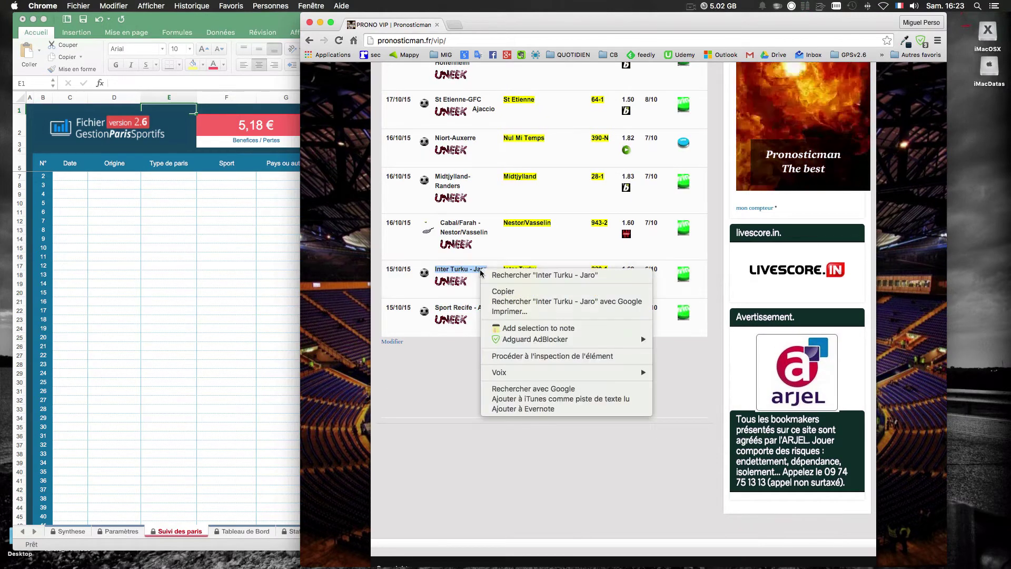
pyautogui.click(504, 291)
# - Return to Excel and enter 15/10/2015 as the Date of bet 2 in the bet-tracking sheet
pyautogui.click(149, 289)
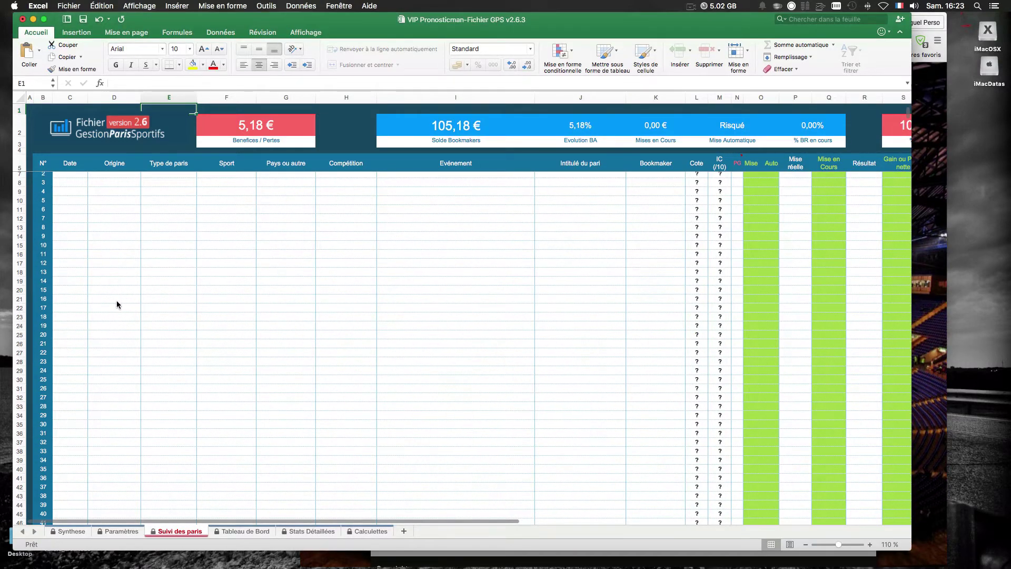
pyautogui.scroll(1, 117, 304)
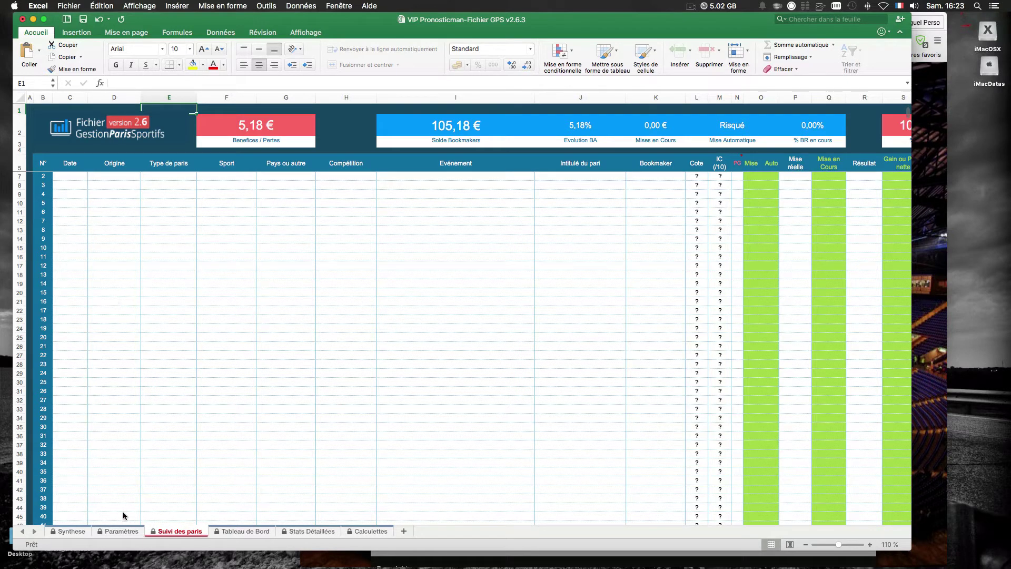
pyautogui.scroll(-1, 123, 515)
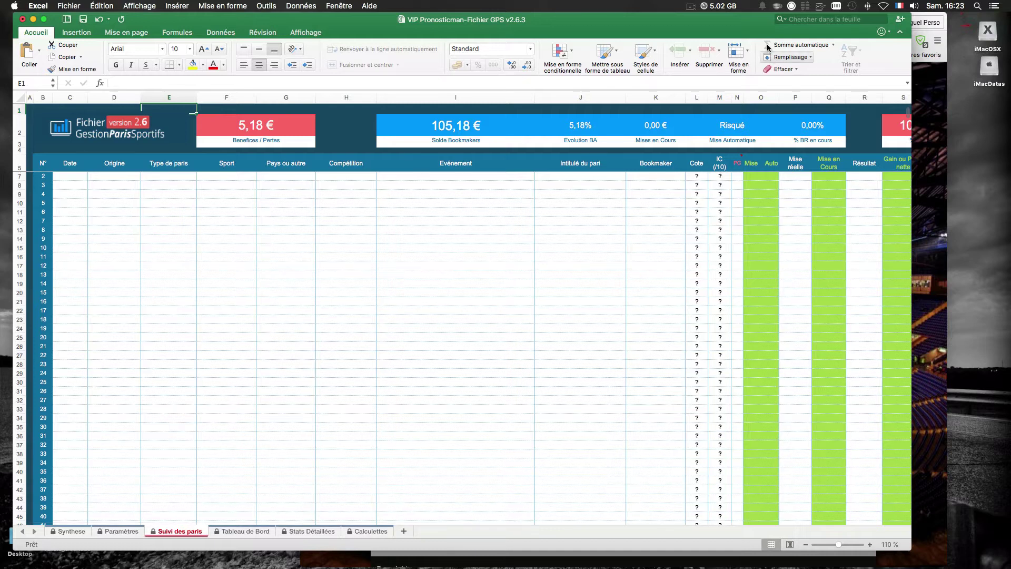
pyautogui.click(690, 6)
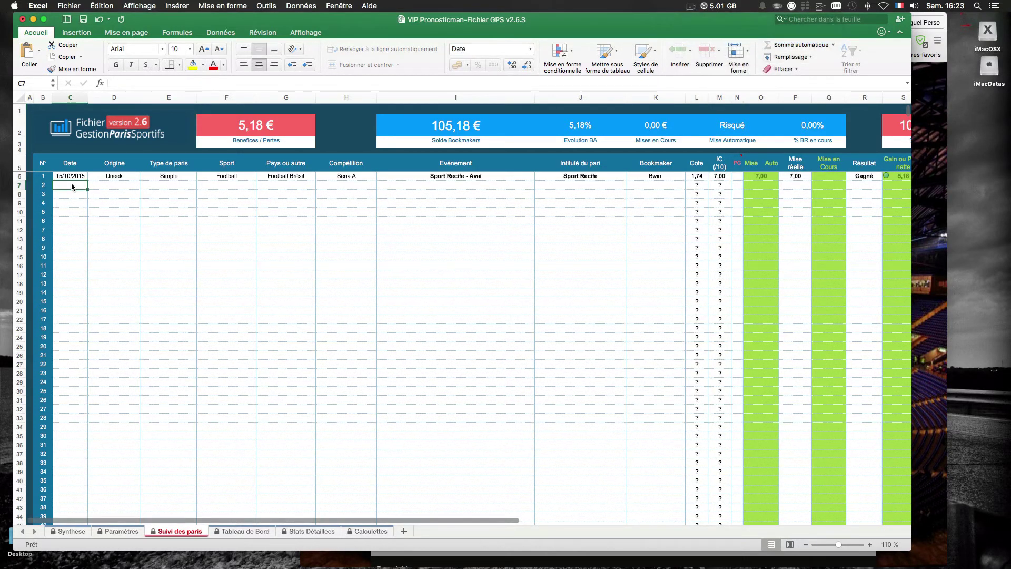
pyautogui.doubleClick(71, 182)
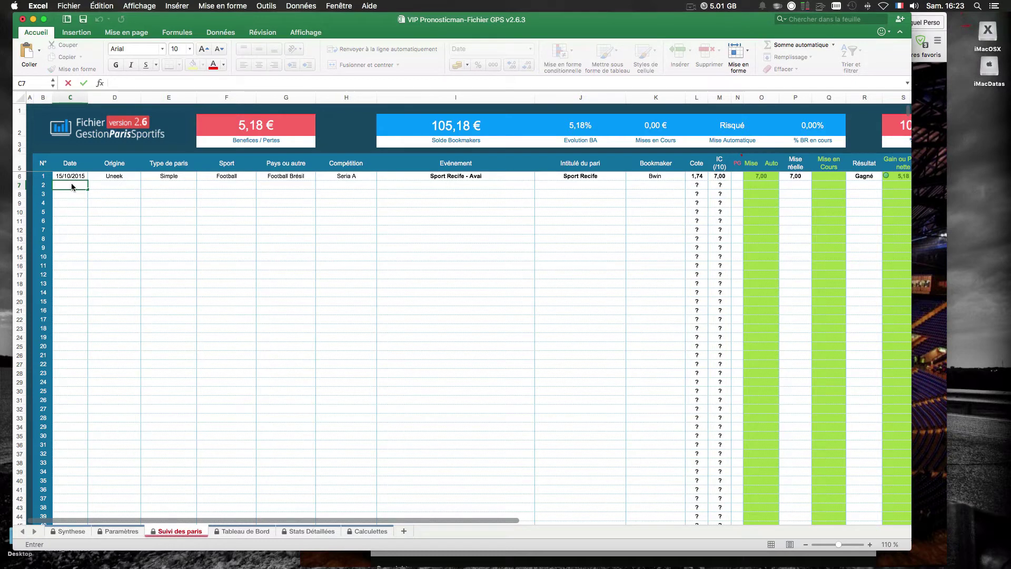
pyautogui.write('15/10')
pyautogui.press('Return')
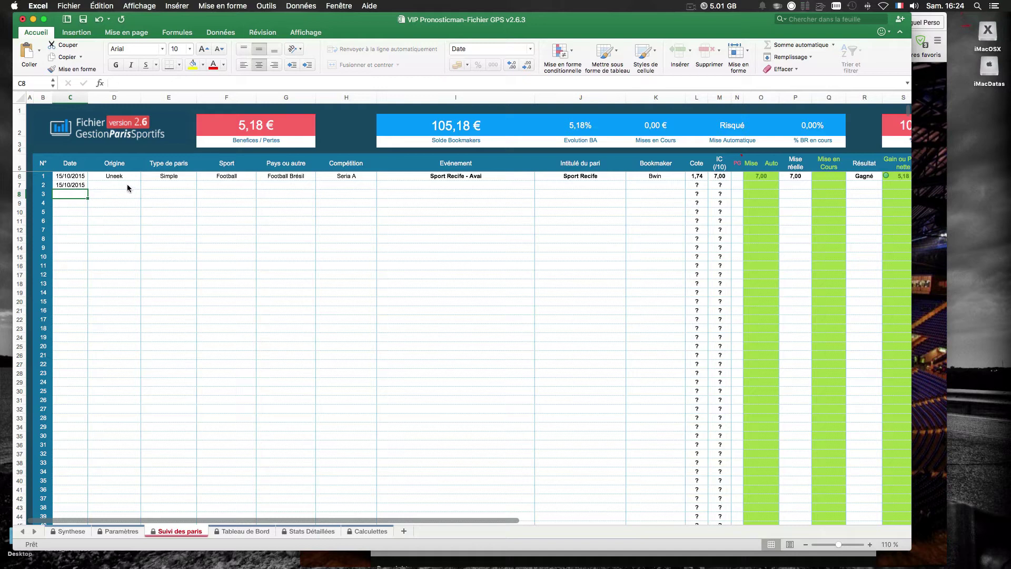
# - Set the Origine of bet 2 to Uneek and its Type de paris to Simple
pyautogui.click(128, 185)
pyautogui.click(145, 185)
pyautogui.click(129, 203)
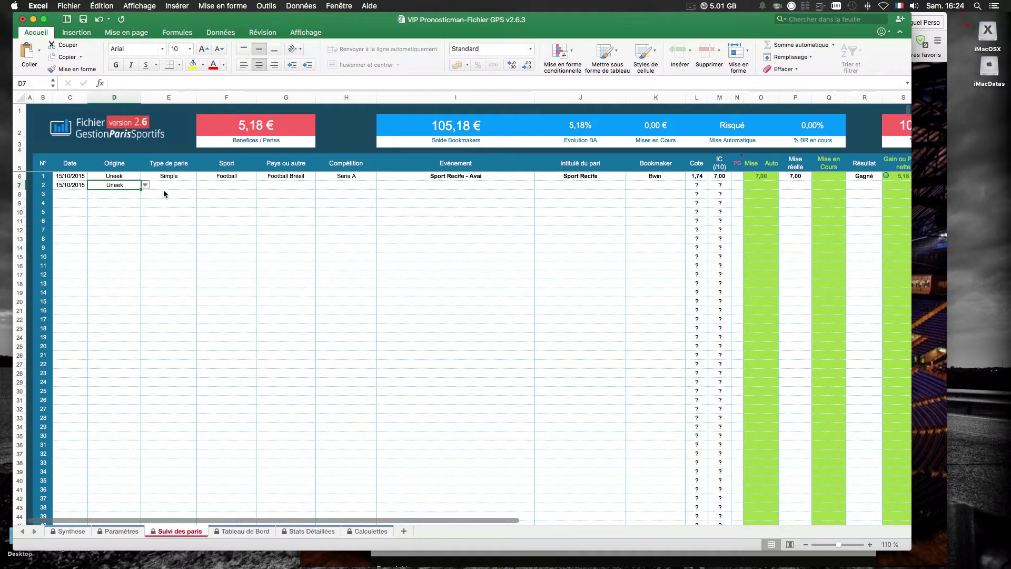
pyautogui.click(179, 187)
pyautogui.click(200, 185)
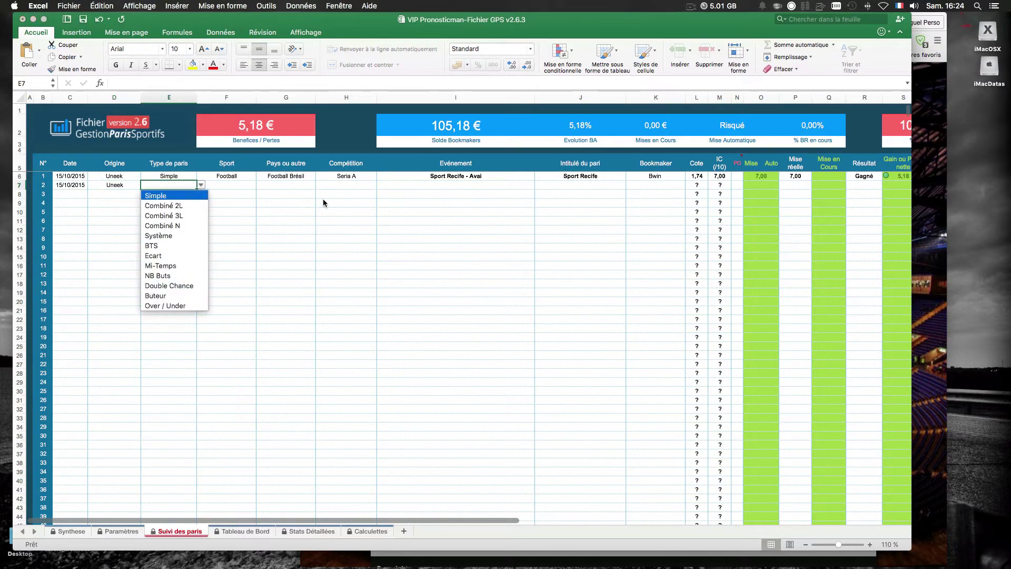
pyautogui.press('Return')
# - Paste Inter Turku - Jaro as the Evénement of bet 2
pyautogui.click(422, 184)
pyautogui.write('Inter Turku - Jaro')
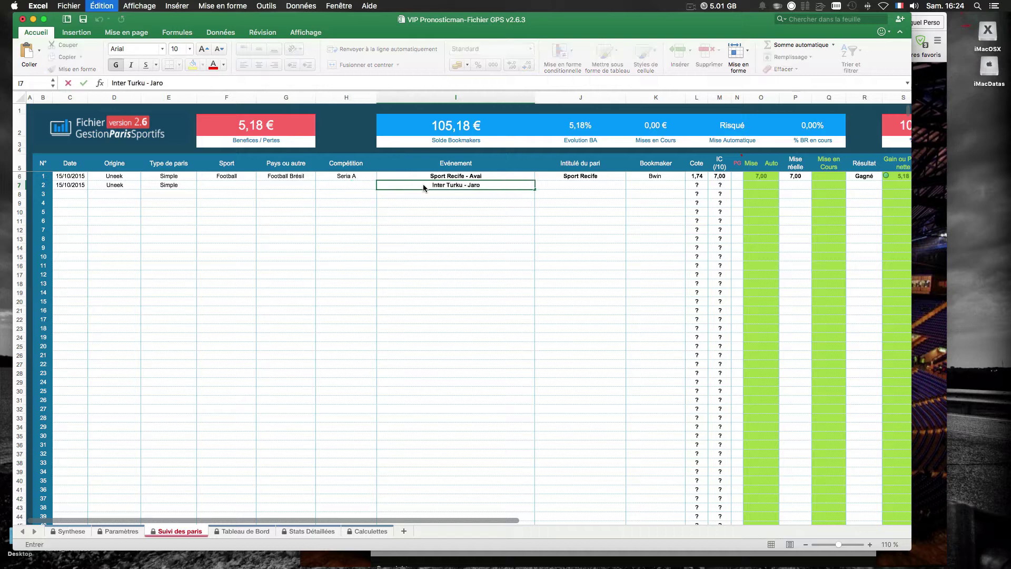
pyautogui.click(419, 204)
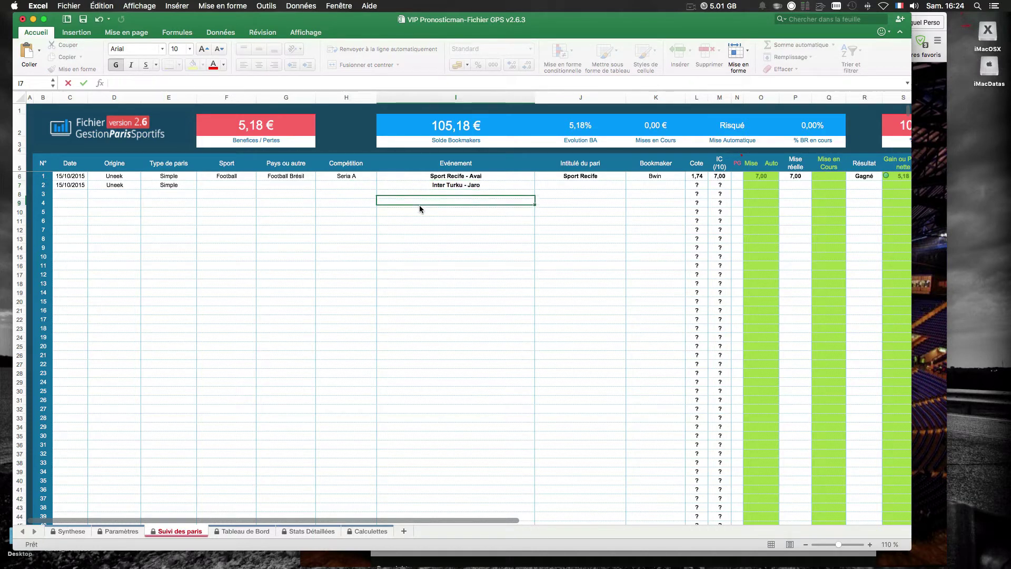
# - Check the pick in Chrome and enter Inter Turku as the Intitulé du pari of bet 2 in Excel
pyautogui.click(592, 186)
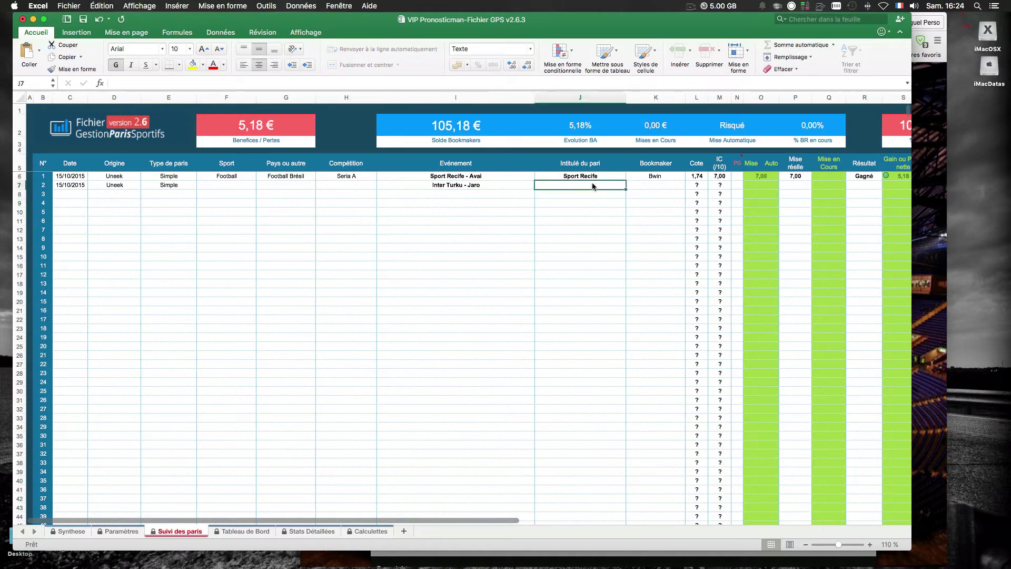
pyautogui.click(932, 260)
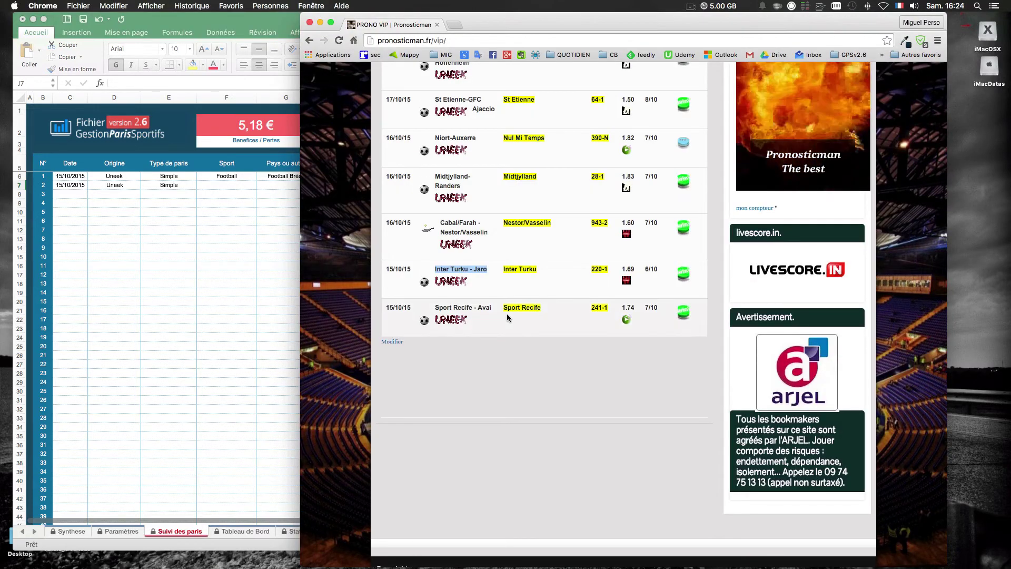
pyautogui.click(275, 323)
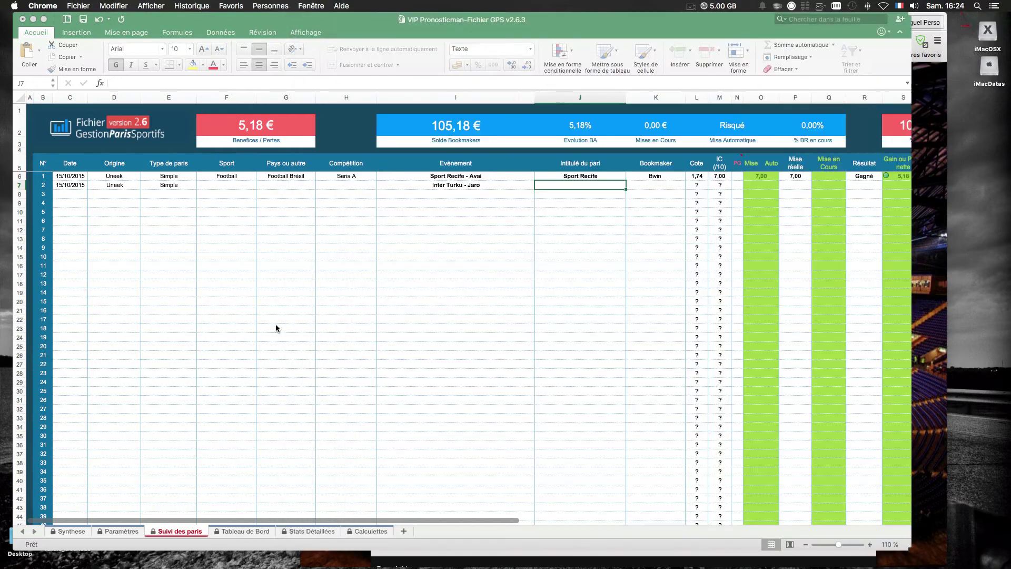
pyautogui.doubleClick(593, 188)
pyautogui.press('super+v')
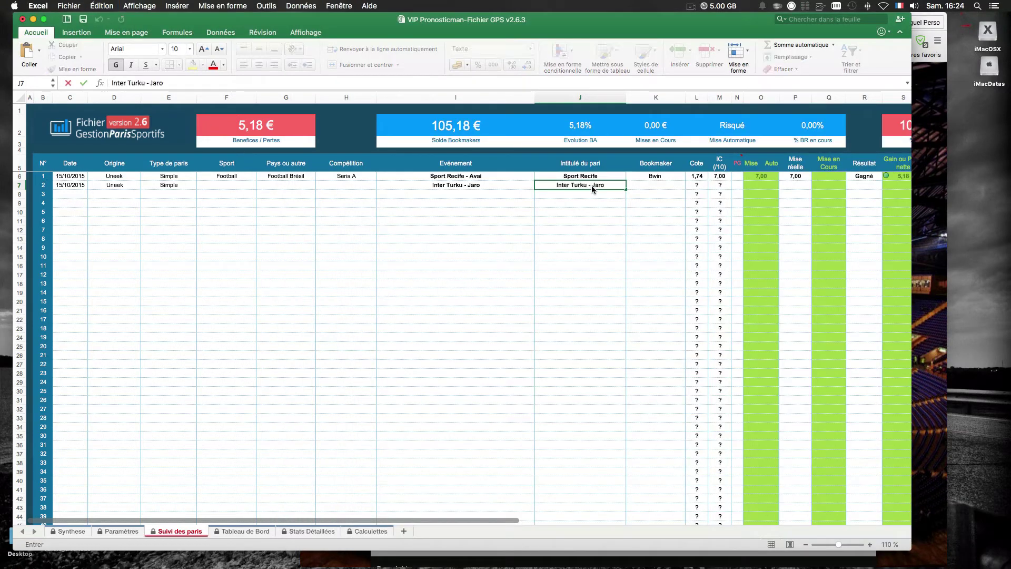
pyautogui.press('BackSpace')
pyautogui.press('BackSpace')
pyautogui.press('BackSpace')
pyautogui.press('BackSpace')
pyautogui.press('BackSpace')
pyautogui.press('BackSpace')
pyautogui.press('BackSpace')
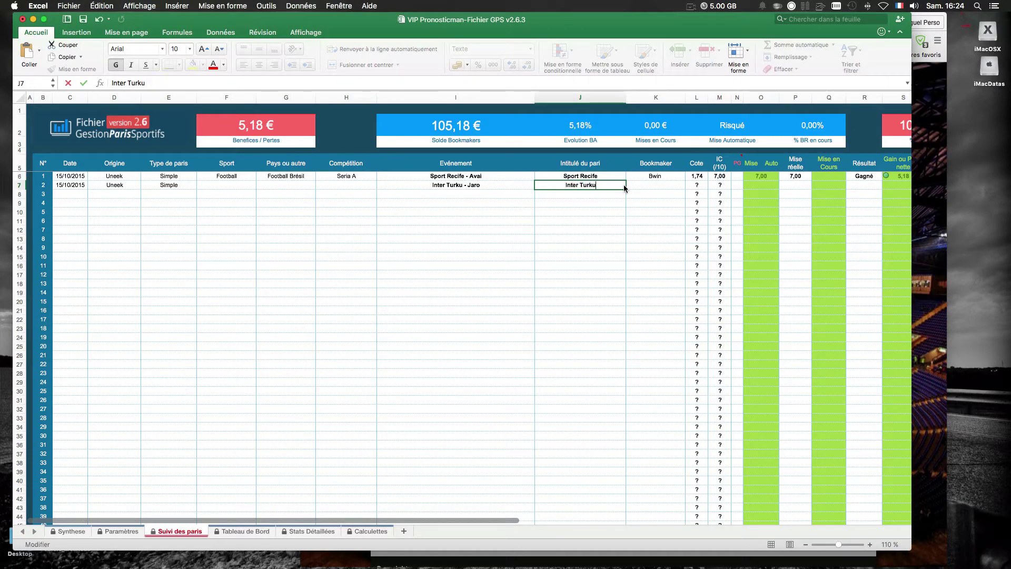
pyautogui.click(617, 222)
# - Set the Bookmaker of bet 2 to Bwin
pyautogui.click(655, 185)
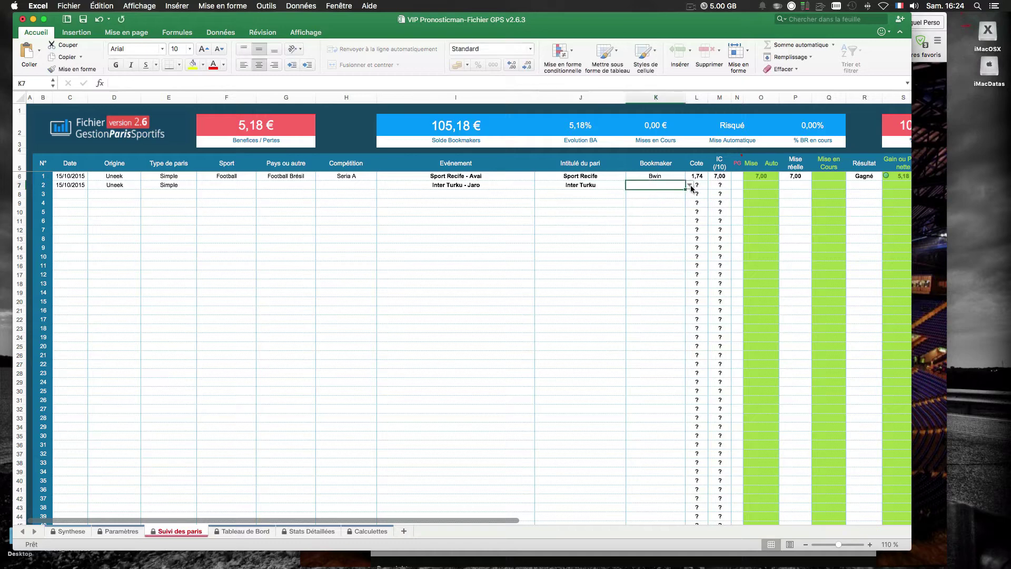
pyautogui.click(689, 185)
pyautogui.click(645, 195)
# - Look up the Inter Turku odds and confidence in Chrome, and enter a Cote of 1,69 and an IC of 6 for bet 2 in Excel
pyautogui.press('super+Tab')
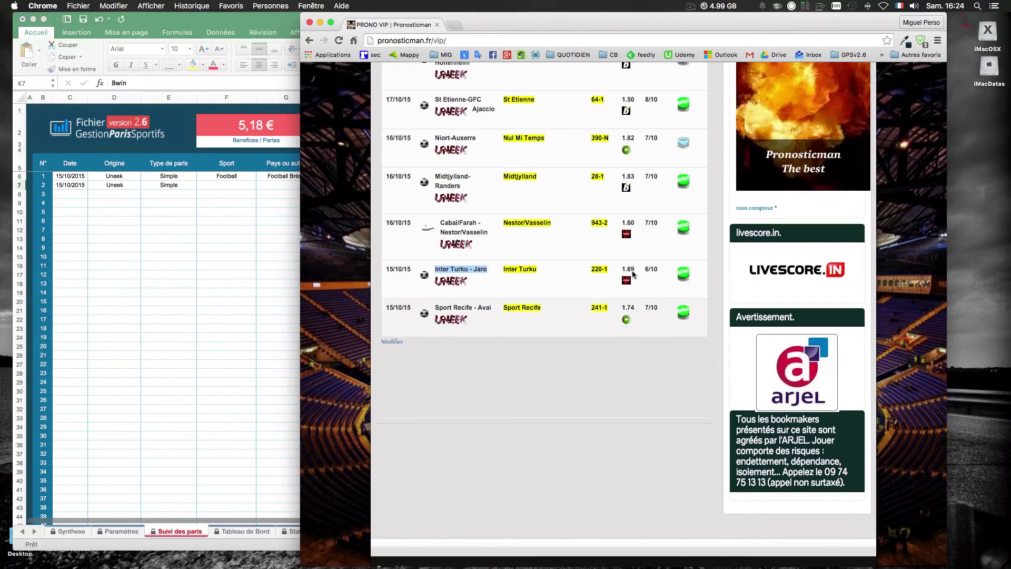
pyautogui.click(203, 338)
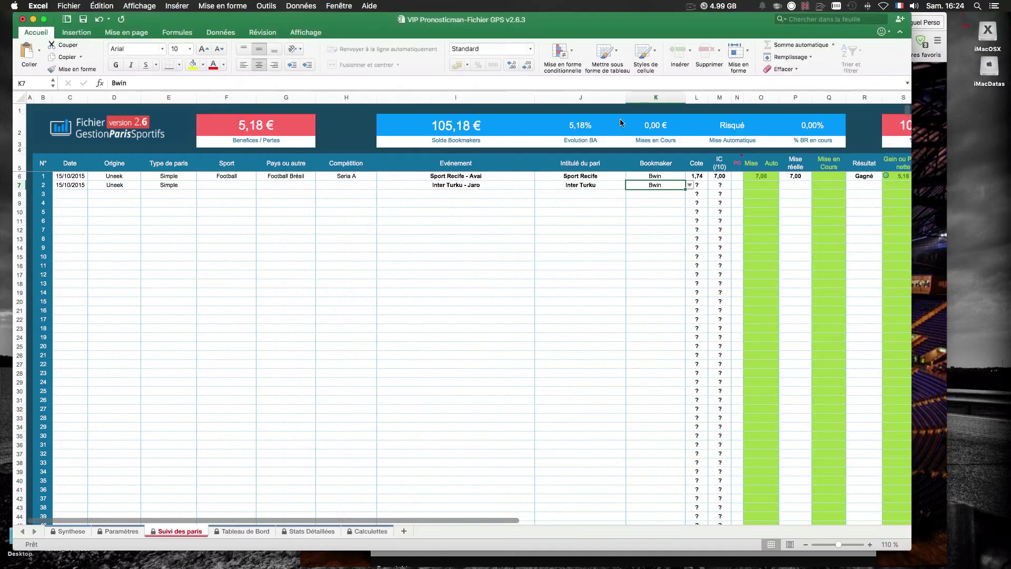
pyautogui.click(700, 185)
pyautogui.write('1')
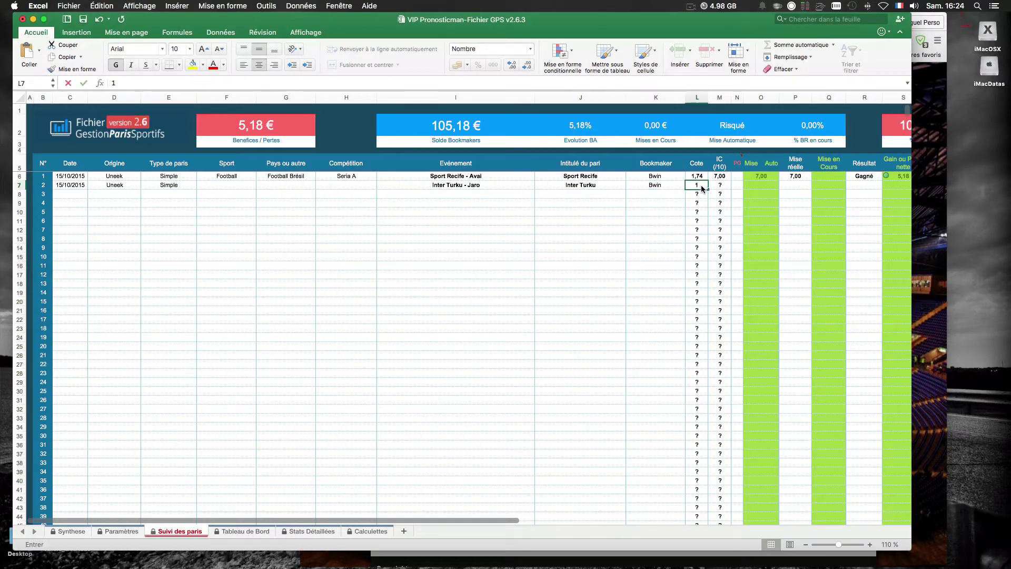
pyautogui.write(',69')
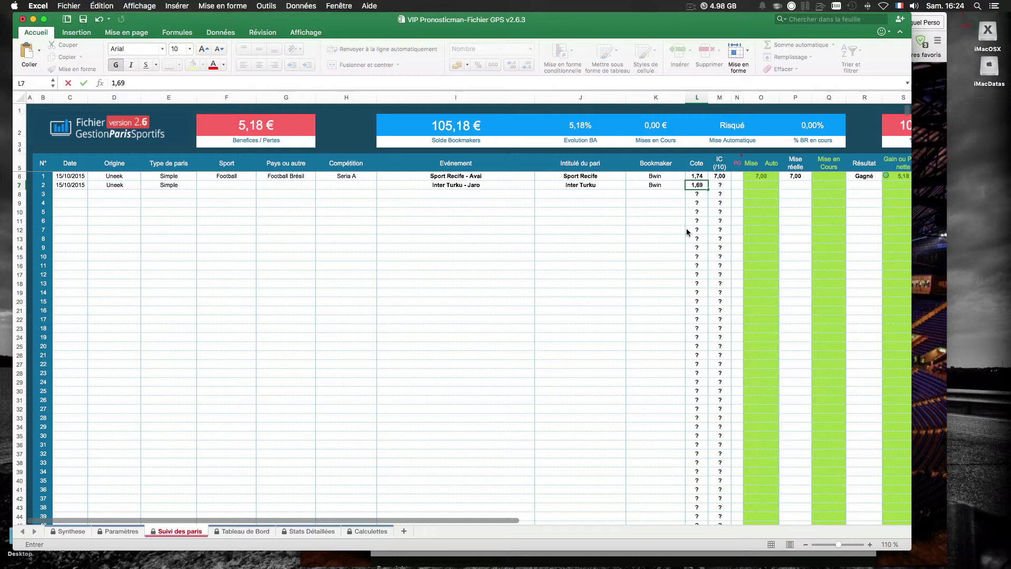
pyautogui.press('Tab')
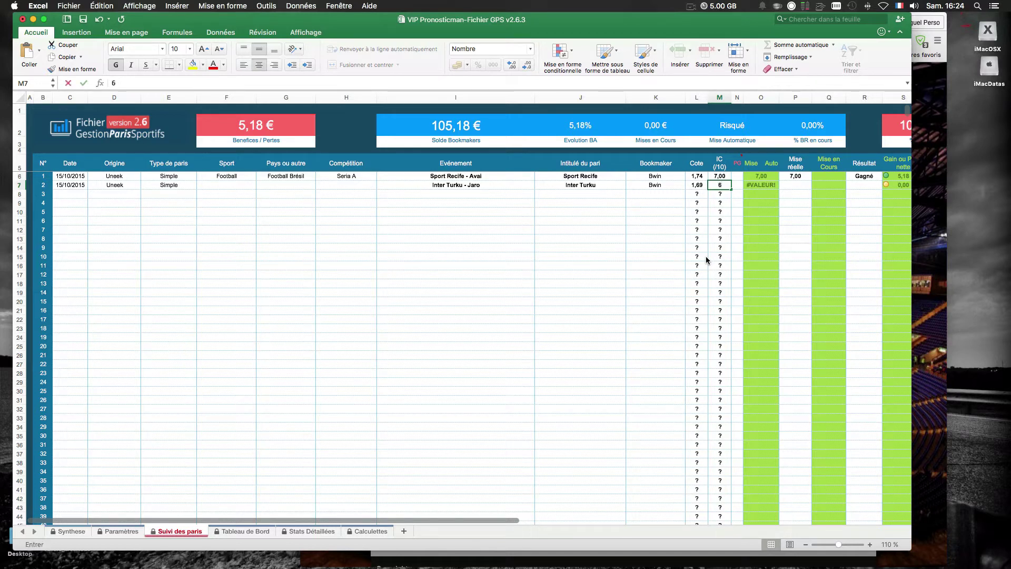
pyautogui.press('Return')
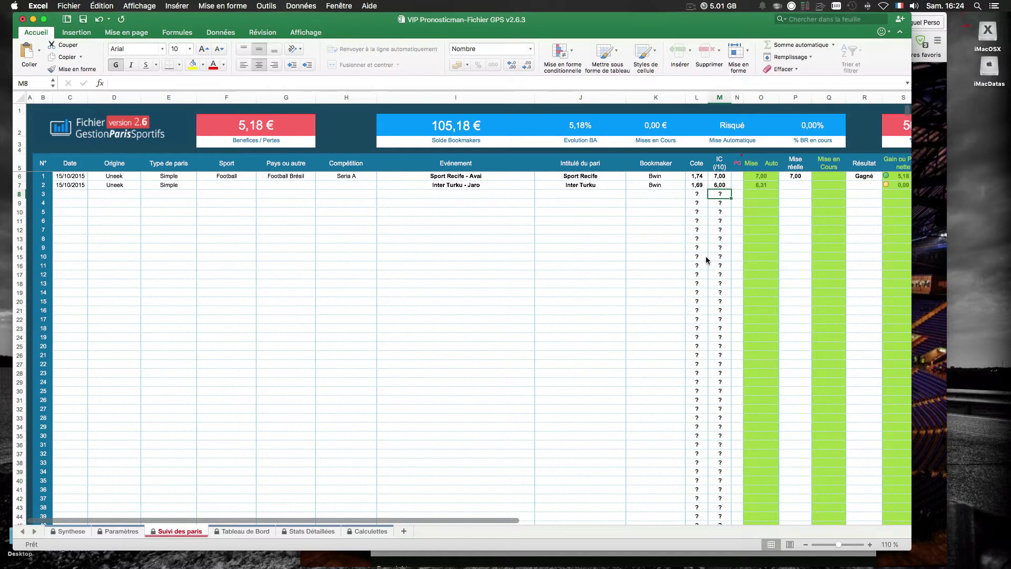
# - Try a value of 1 in the narrow column between IC and Mise Auto for bet 2, and clear it
pyautogui.click(734, 185)
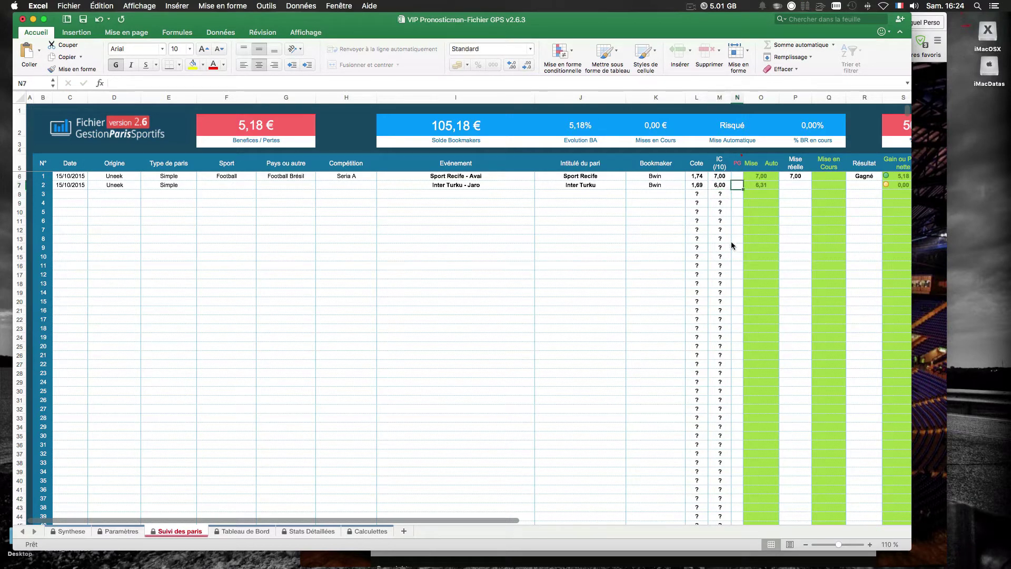
pyautogui.write('1')
pyautogui.click(725, 239)
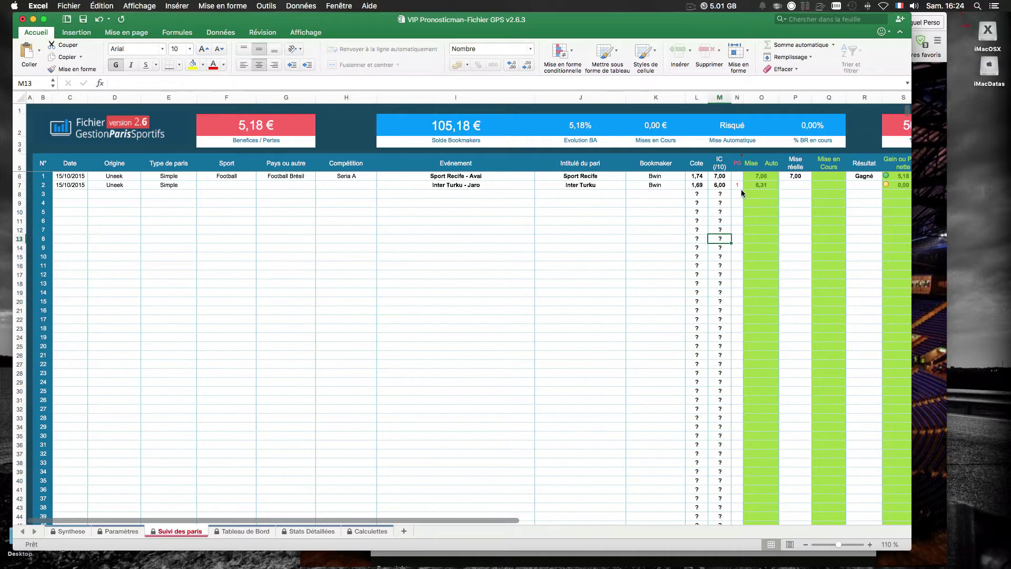
pyautogui.click(737, 185)
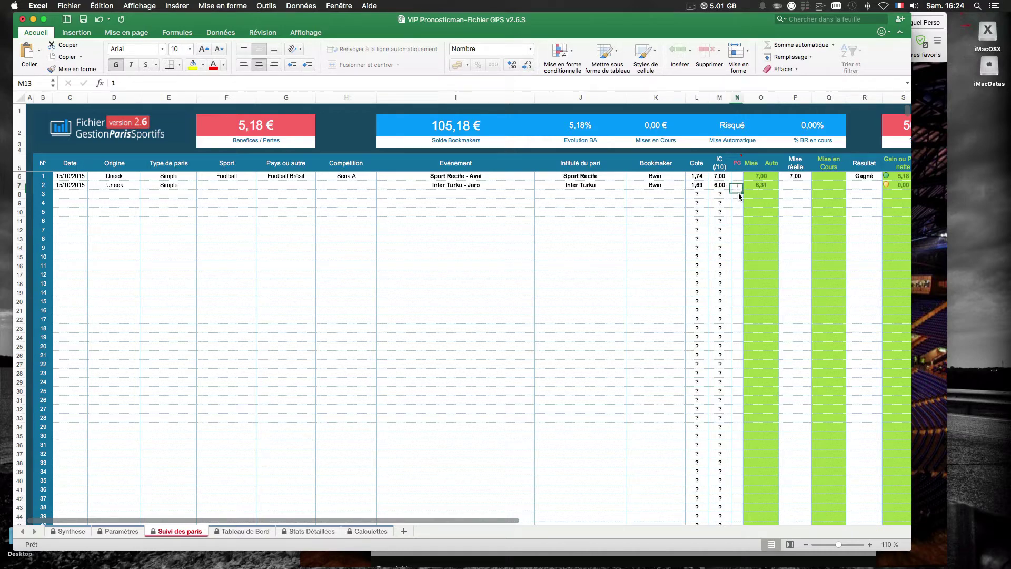
pyautogui.click(757, 261)
# - Enter 6,31 as the Mise réelle of bet 2
pyautogui.click(801, 186)
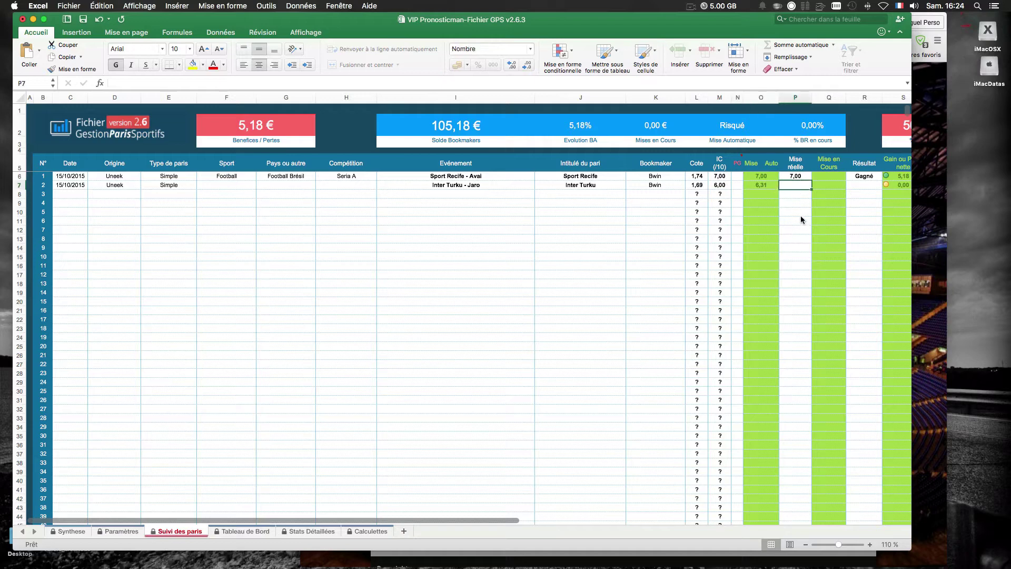
pyautogui.write('6,')
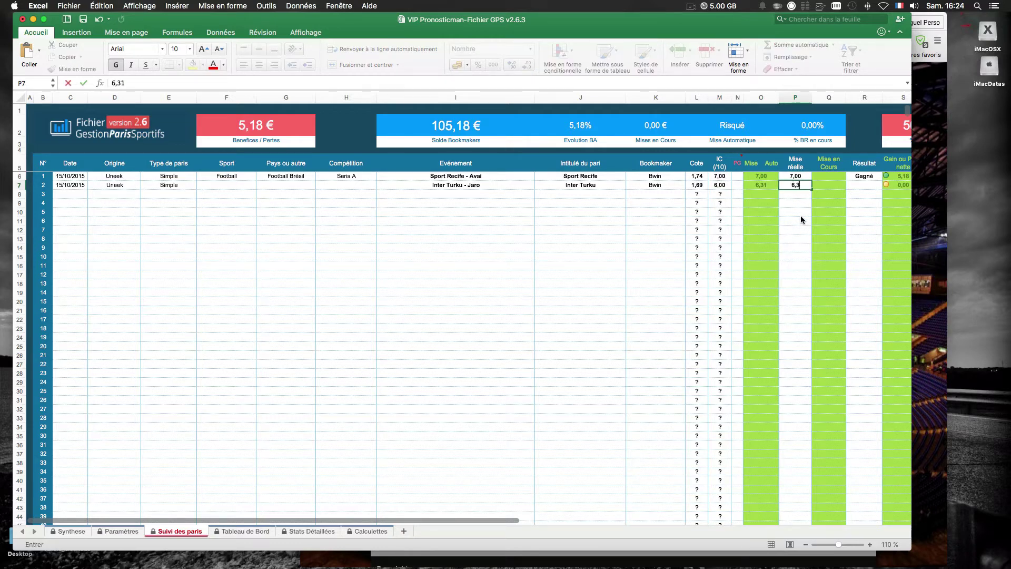
pyautogui.write('31')
pyautogui.click(751, 248)
pyautogui.scroll(-1, 794, 242)
pyautogui.hscroll(1, 794, 242)
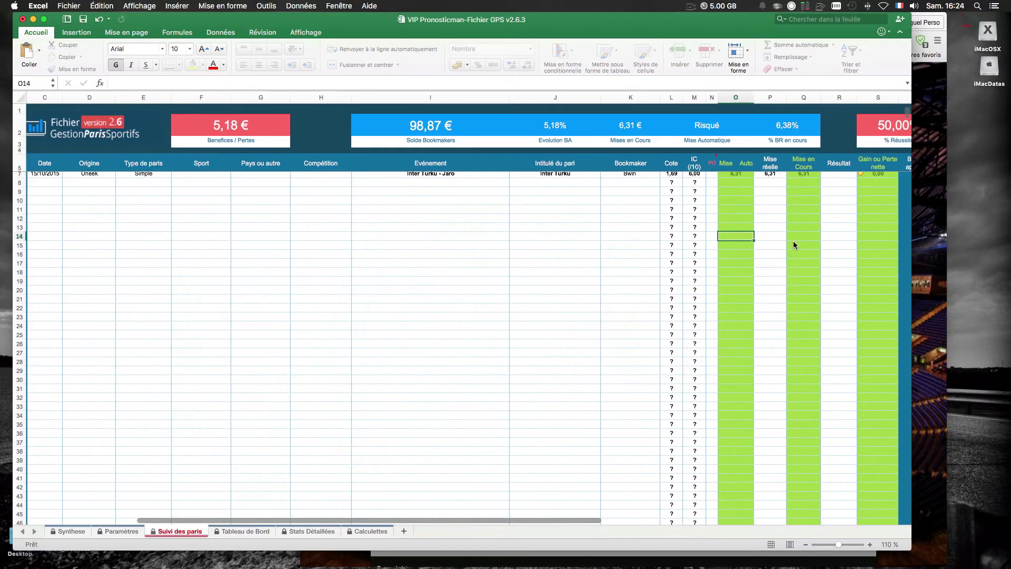
pyautogui.hscroll(1, 794, 242)
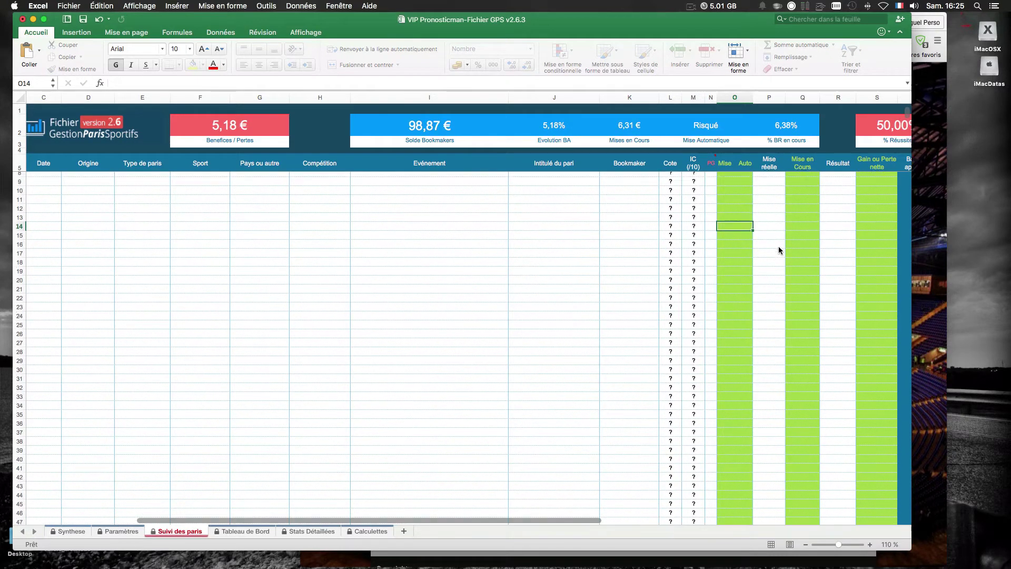
# - Set the Résultat of bet 2 (Inter Turku - Jaro) to Gagné
pyautogui.hscroll(-2, 776, 247)
pyautogui.hscroll(2, 776, 249)
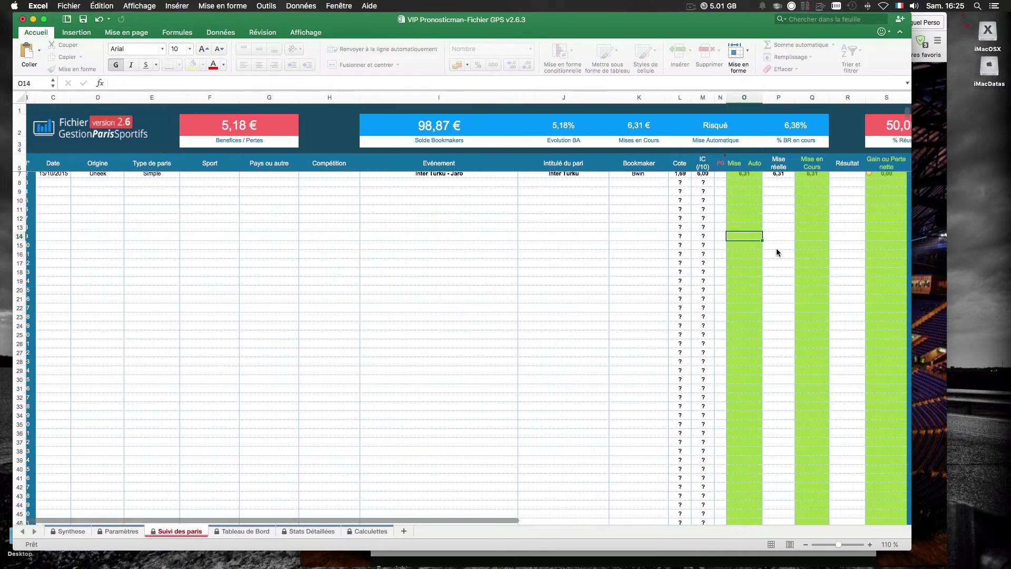
pyautogui.click(837, 177)
pyautogui.click(860, 177)
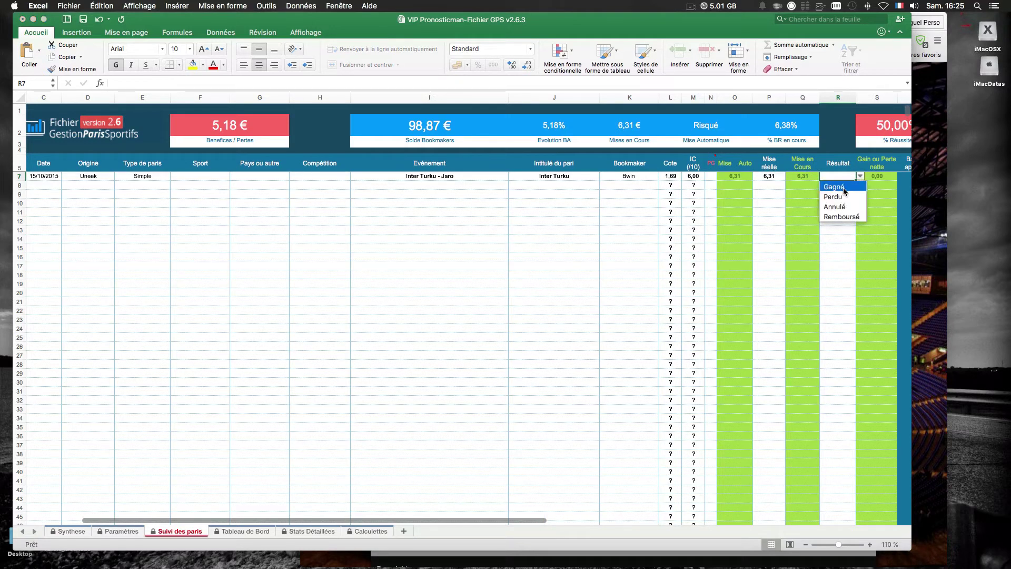
pyautogui.click(837, 187)
pyautogui.scroll(-1, 806, 214)
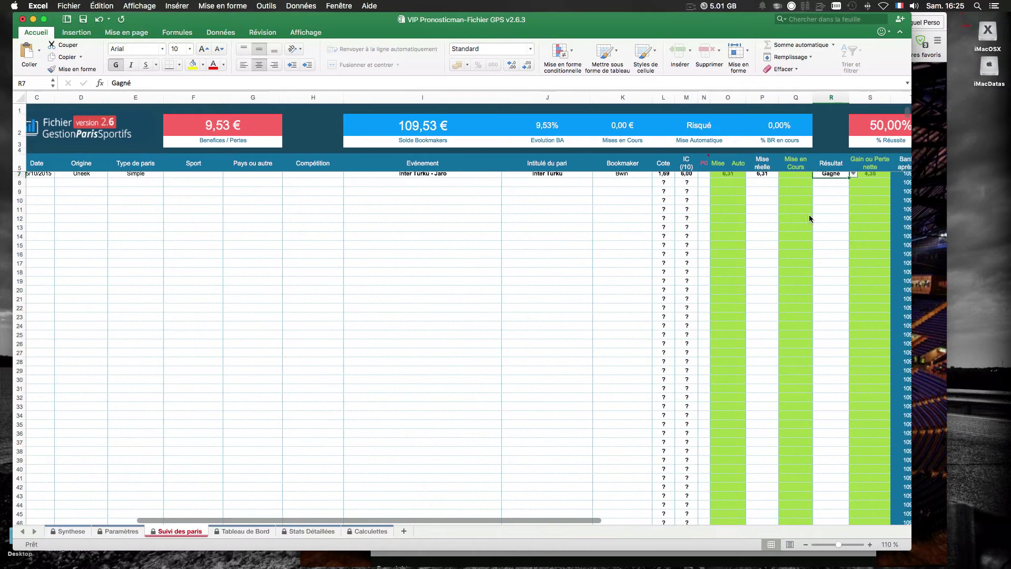
pyautogui.scroll(1, 807, 215)
pyautogui.hscroll(-1, 808, 215)
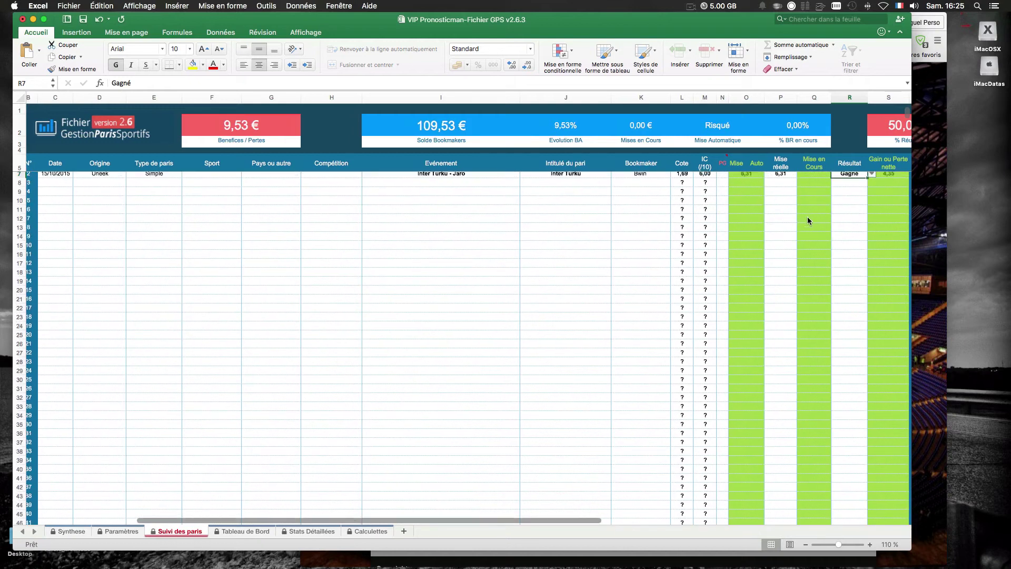
pyautogui.hscroll(-1, 804, 216)
pyautogui.scroll(1, 804, 216)
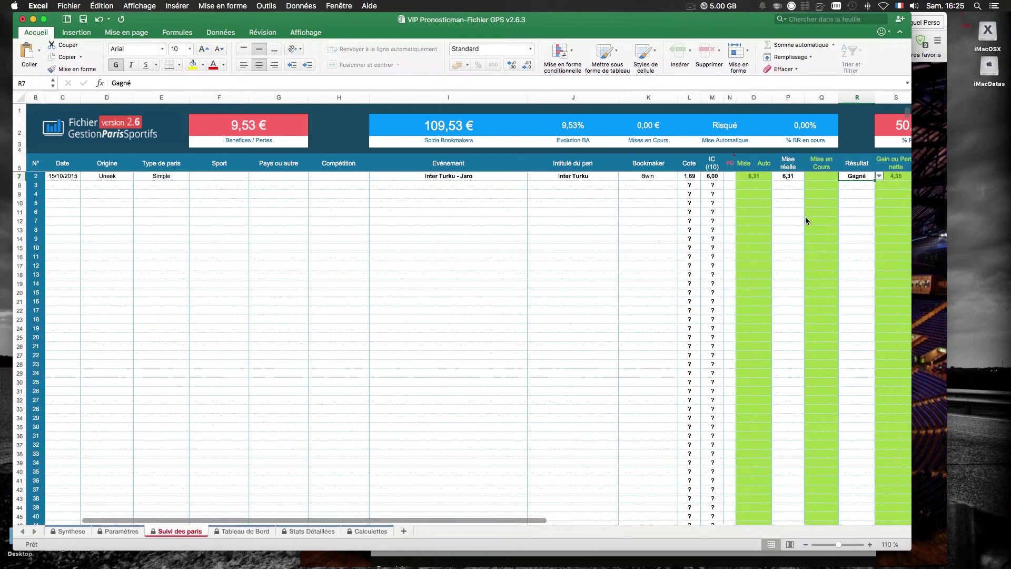
pyautogui.scroll(-1, 805, 216)
pyautogui.scroll(1, 806, 216)
pyautogui.click(691, 6)
pyautogui.click(720, 39)
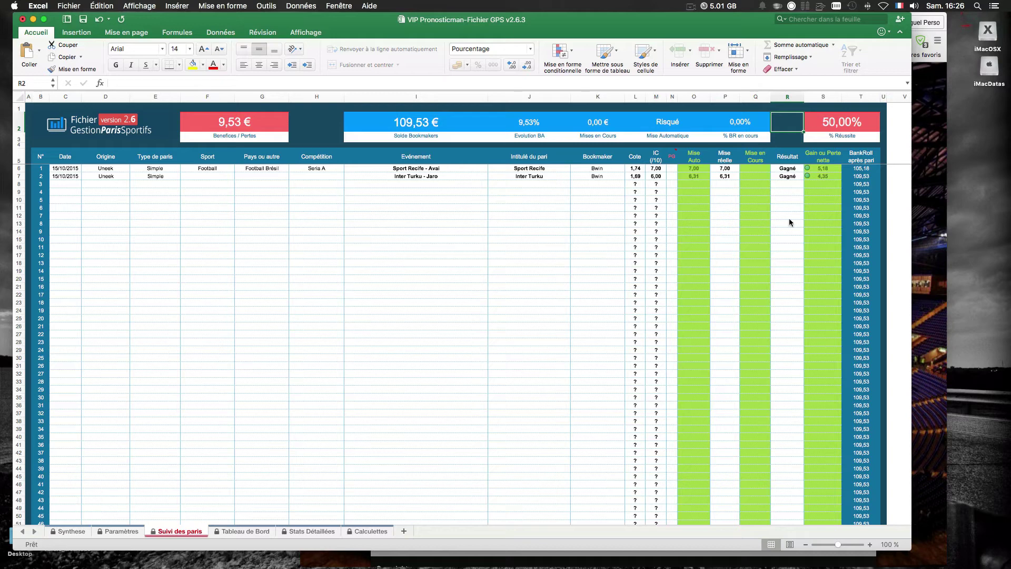
pyautogui.click(790, 218)
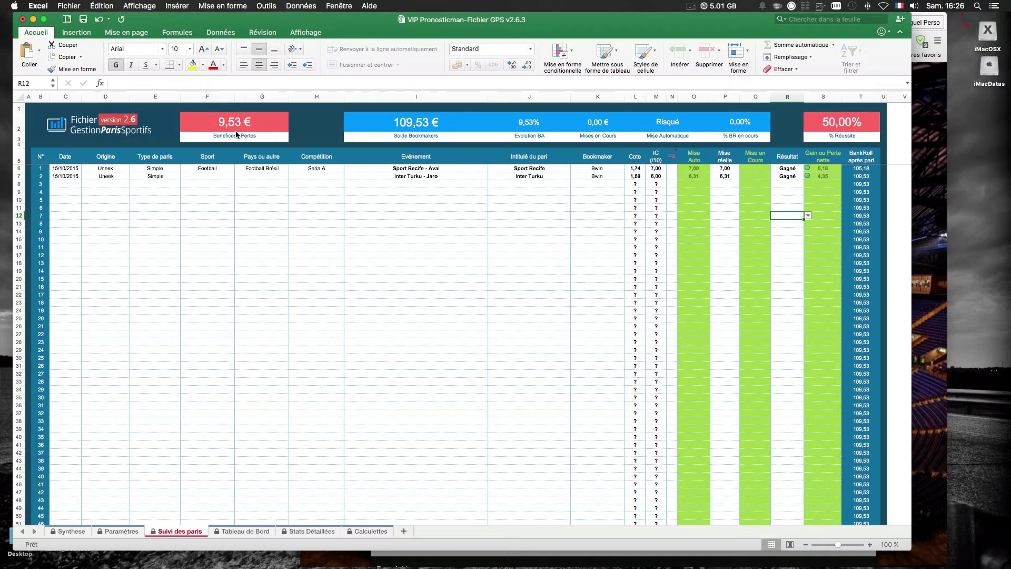
# - Set the Sport of bet 2 to Football and its Pays ou autre to Football Finlande
pyautogui.click(227, 177)
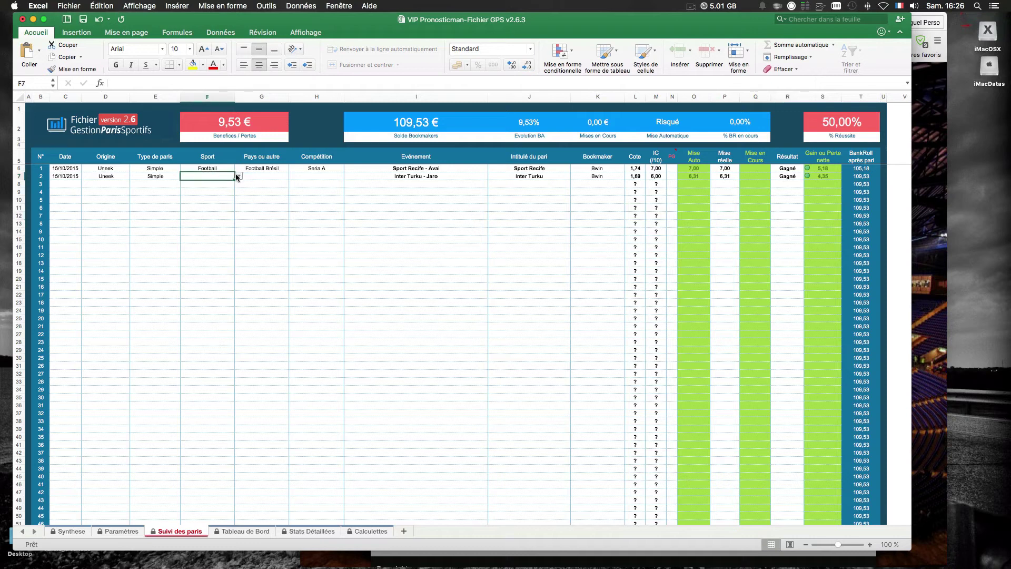
pyautogui.click(239, 176)
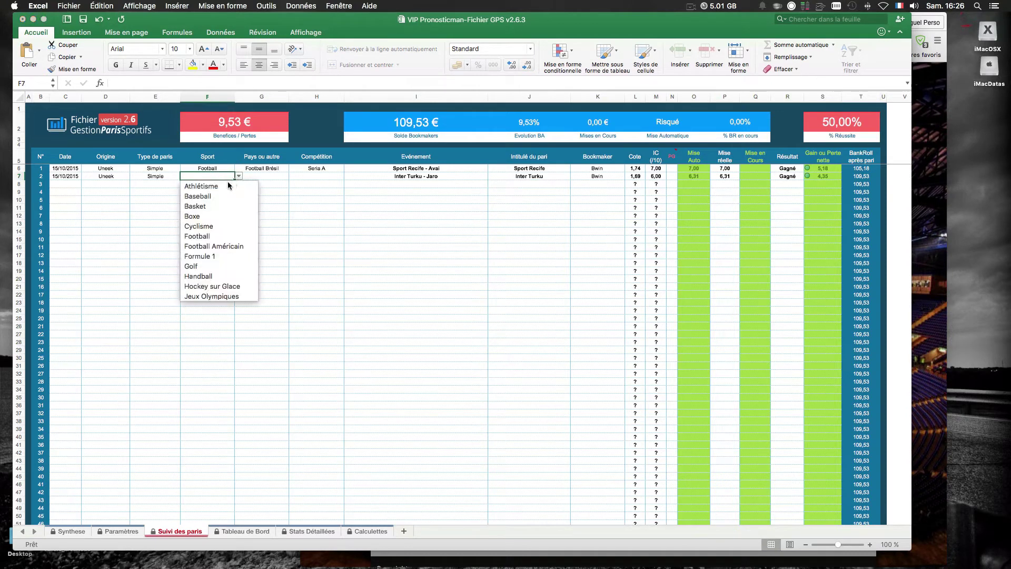
pyautogui.click(211, 241)
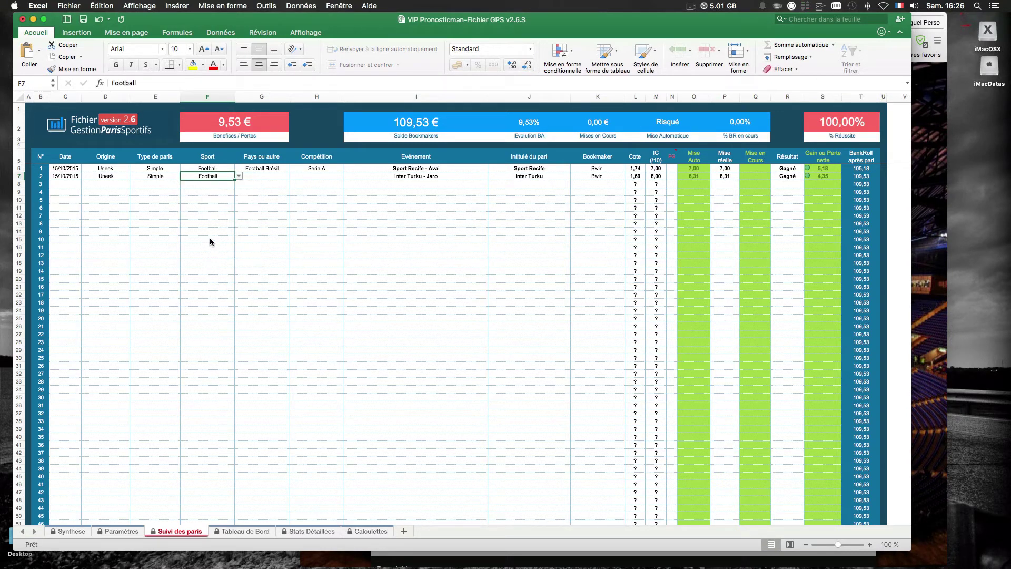
pyautogui.click(278, 177)
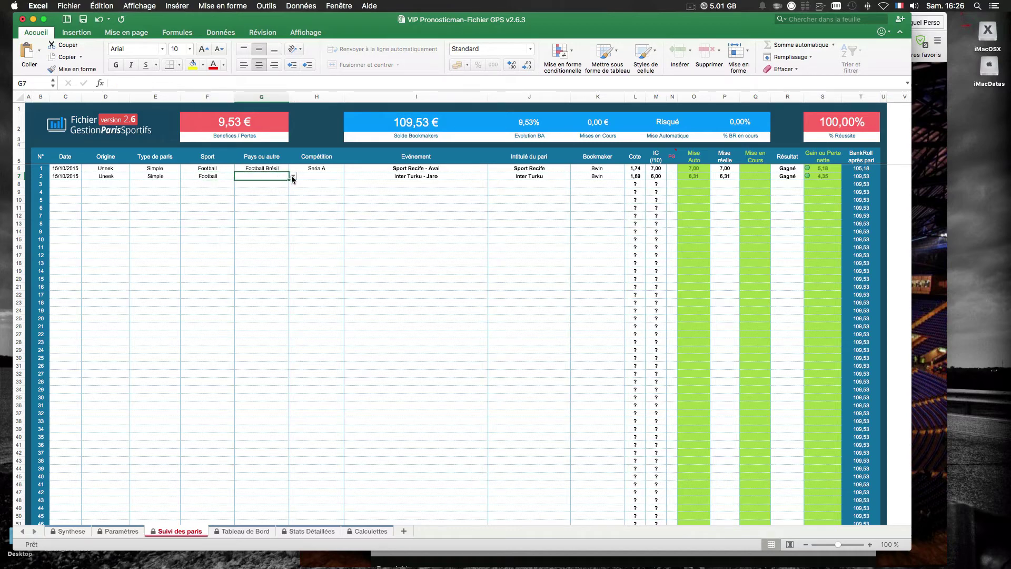
pyautogui.click(293, 178)
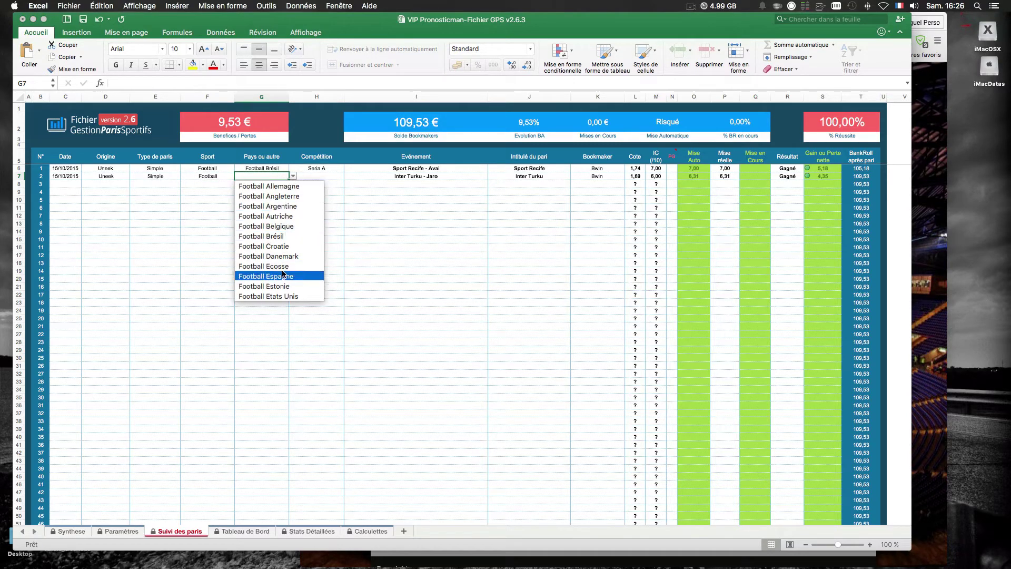
pyautogui.scroll(-2, 291, 276)
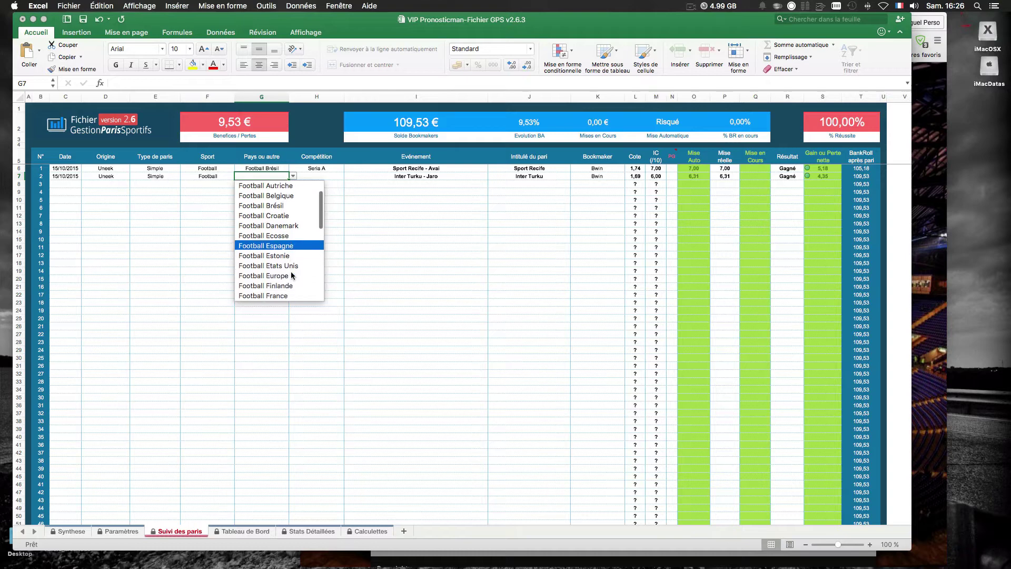
pyautogui.click(283, 286)
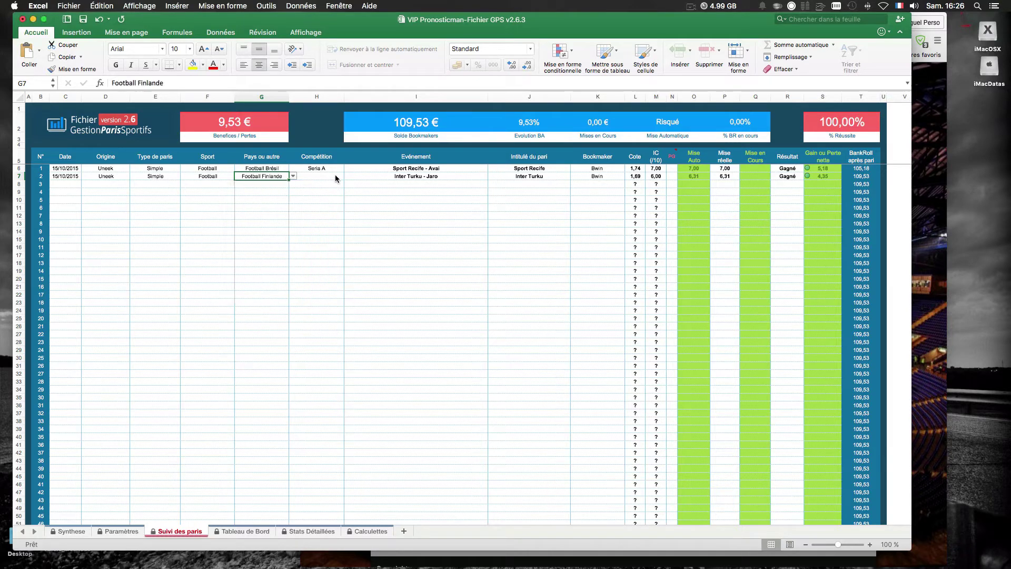
# - Set the Compétition of bet 2 to Veikkausliiga and return to the first rows of the bet list
pyautogui.click(335, 178)
pyautogui.click(348, 176)
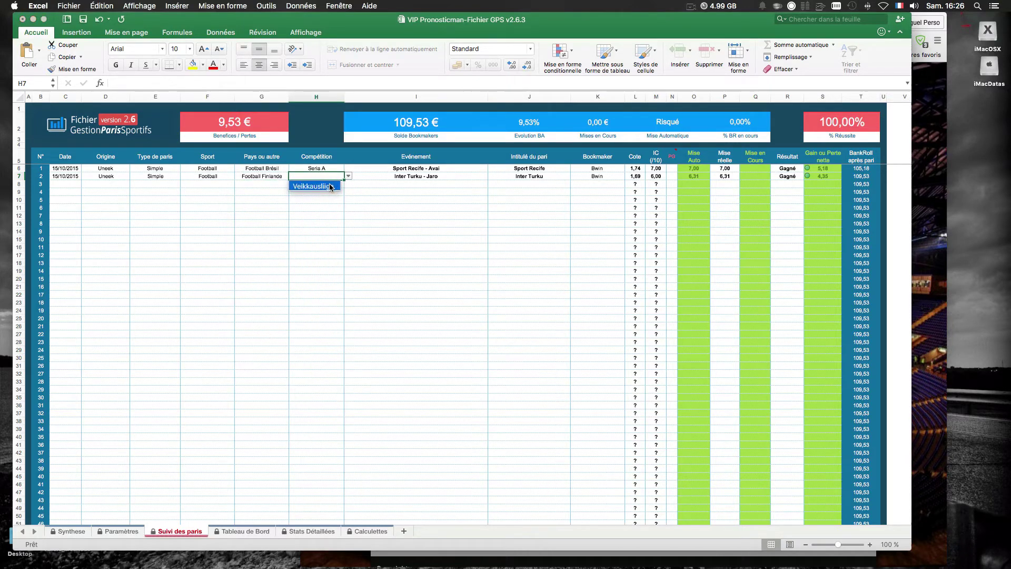
pyautogui.press('Return')
pyautogui.click(337, 216)
pyautogui.scroll(-2, 337, 220)
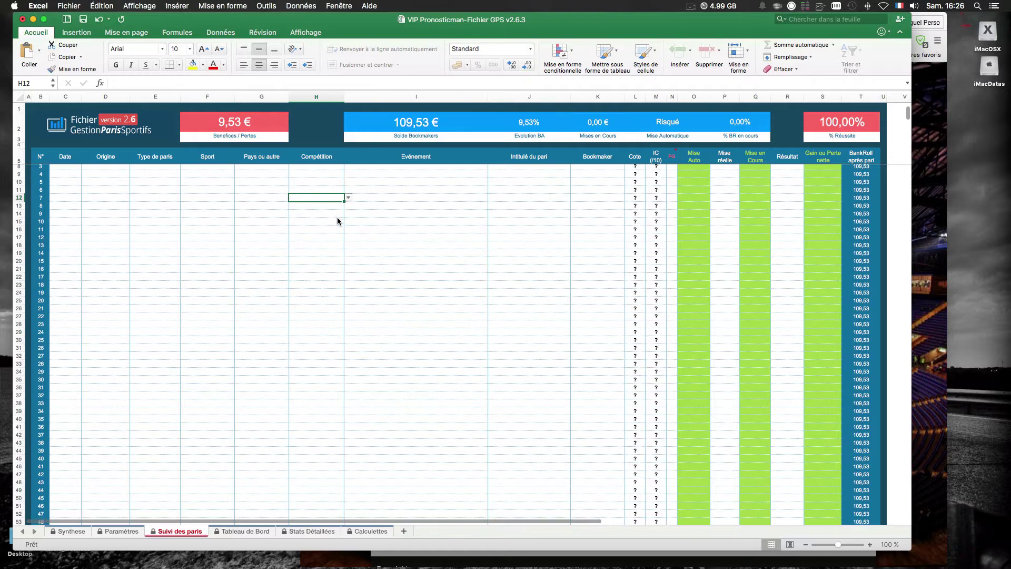
pyautogui.scroll(1, 339, 221)
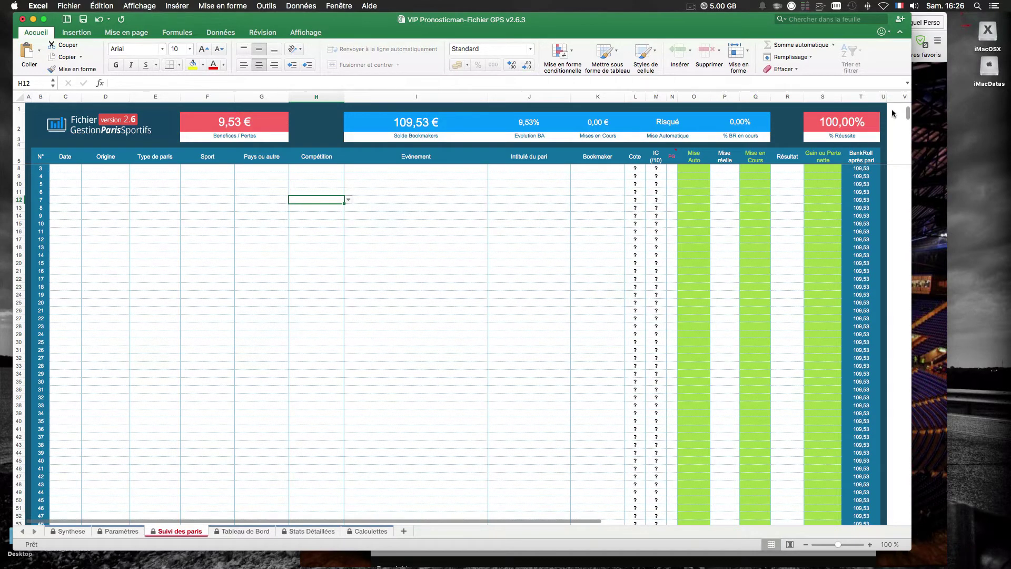
pyautogui.moveTo(907, 114); pyautogui.dragTo(904, 107)
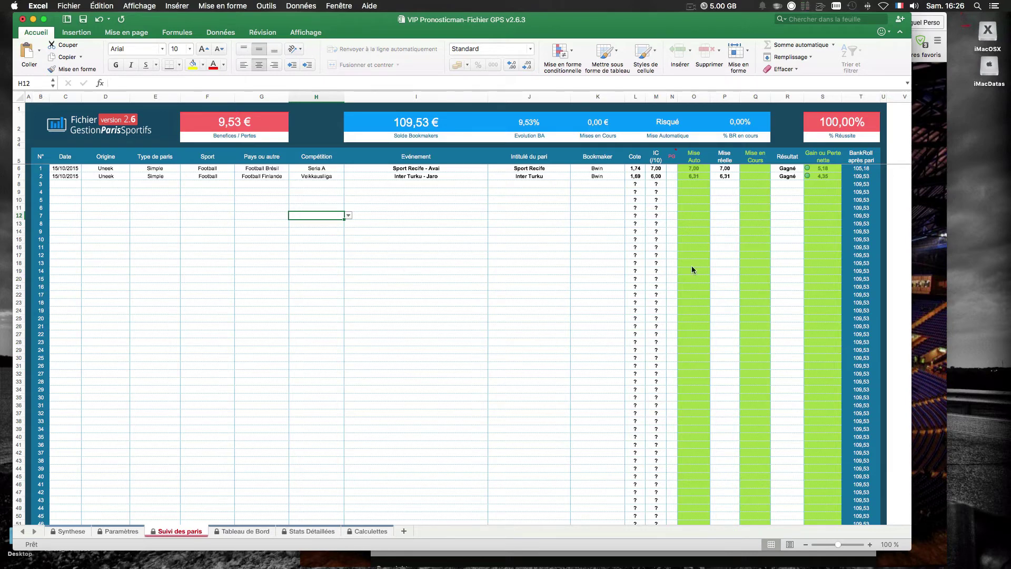
# - Switch to Chrome and look through the Prono VIP predictions from 15/10/15 up to the most recent ones
pyautogui.click(933, 313)
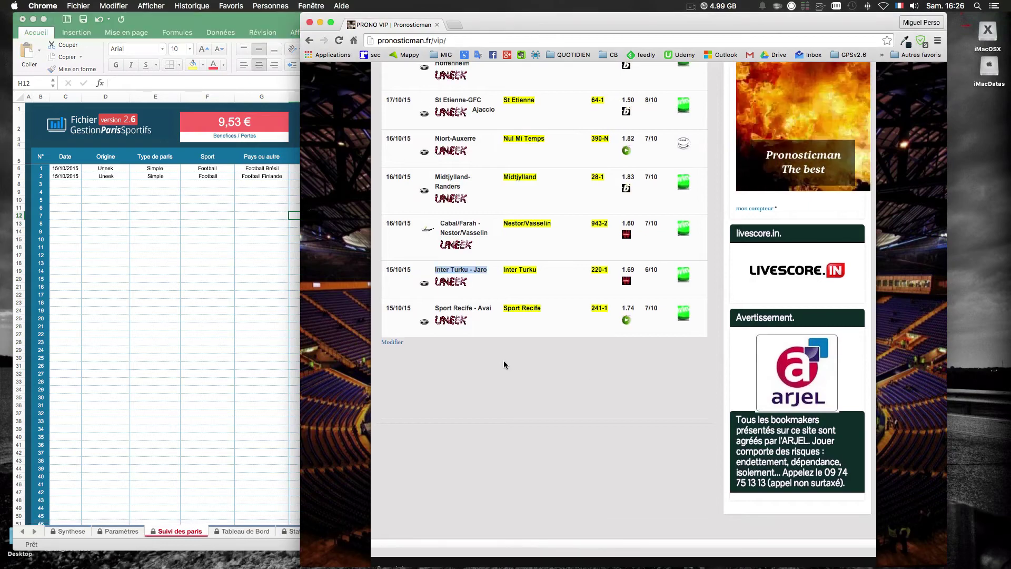
pyautogui.scroll(3, 498, 371)
pyautogui.scroll(6, 492, 361)
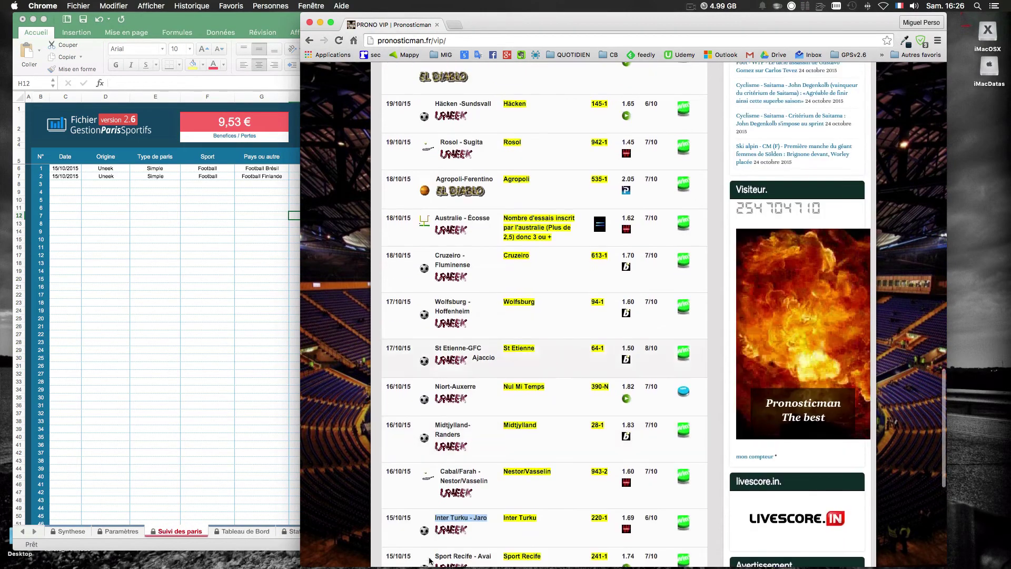
pyautogui.scroll(-2, 438, 555)
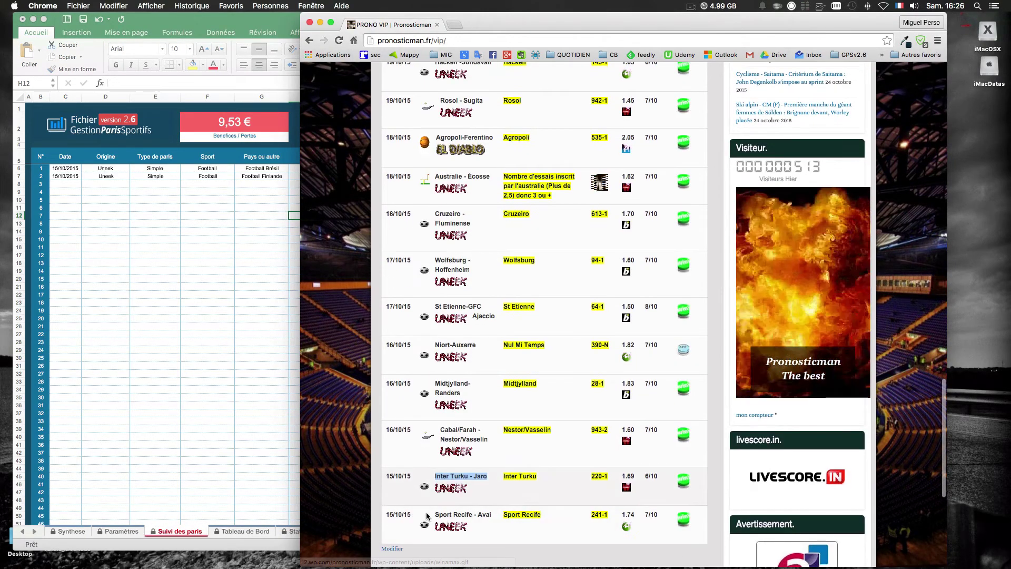
pyautogui.scroll(8, 519, 514)
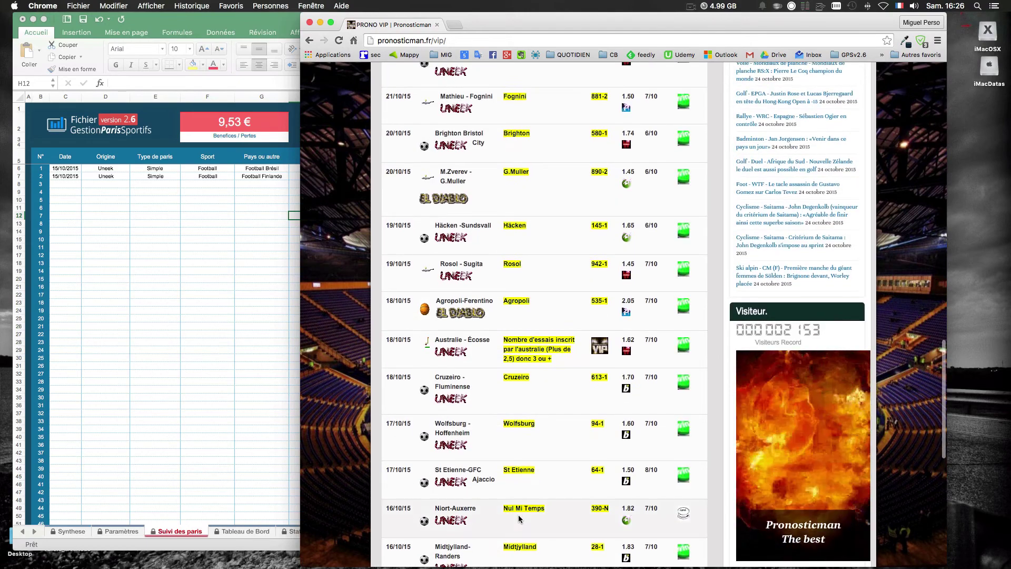
pyautogui.scroll(14, 519, 519)
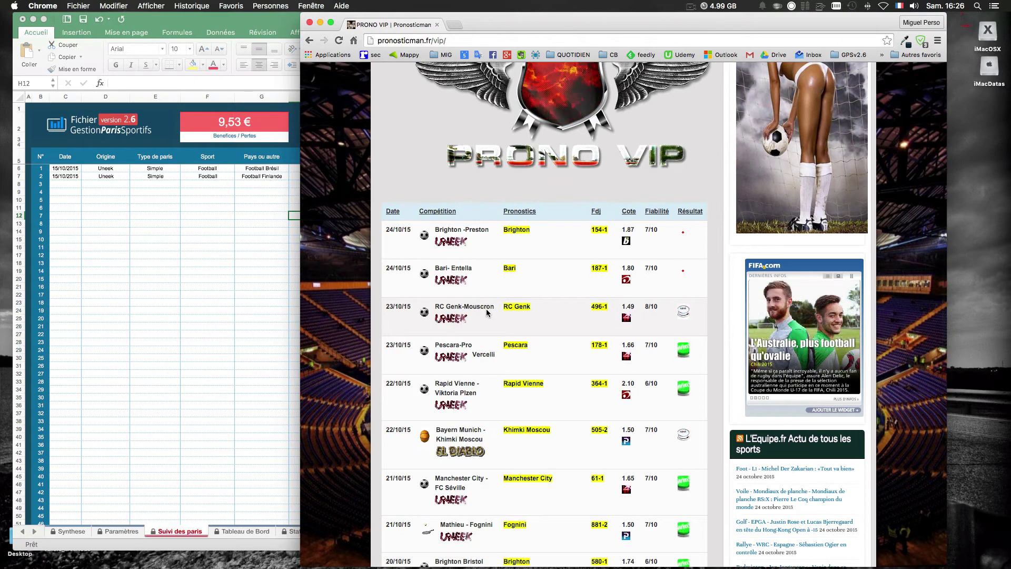
# - Return to Excel, dismiss the Little Snitch Network Monitor, and minimise the workbook to bring up VIP Pronosticman-Fichier GPS v2.6.3 - copie
pyautogui.click(255, 342)
pyautogui.moveTo(809, 7)
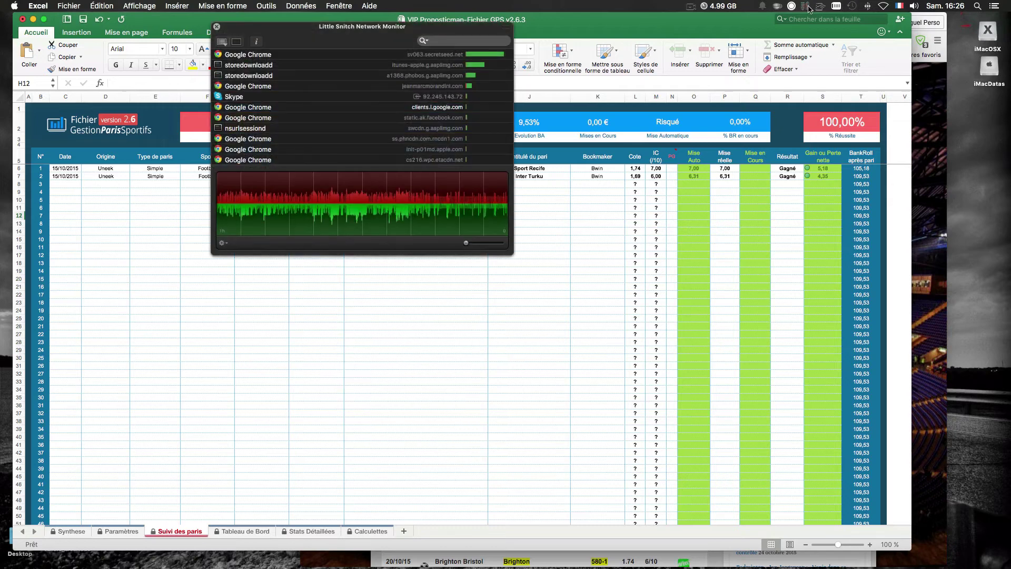
pyautogui.click(216, 27)
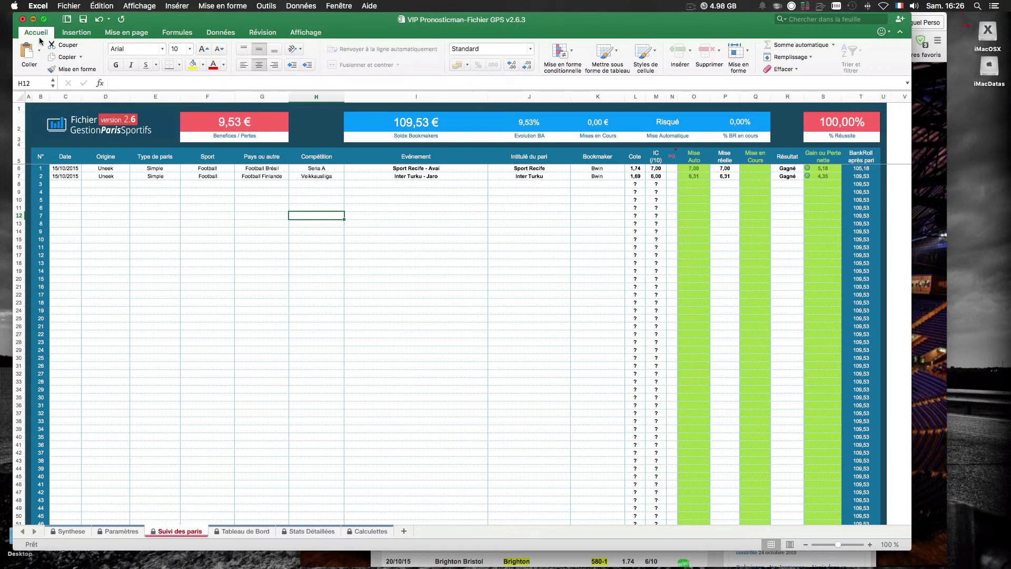
pyautogui.press('super+m')
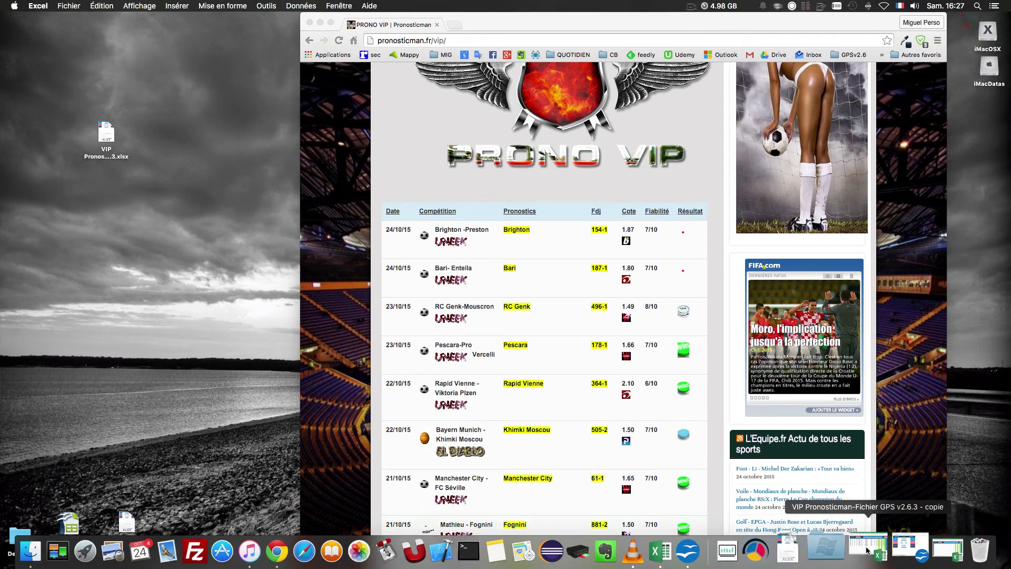
pyautogui.click(867, 550)
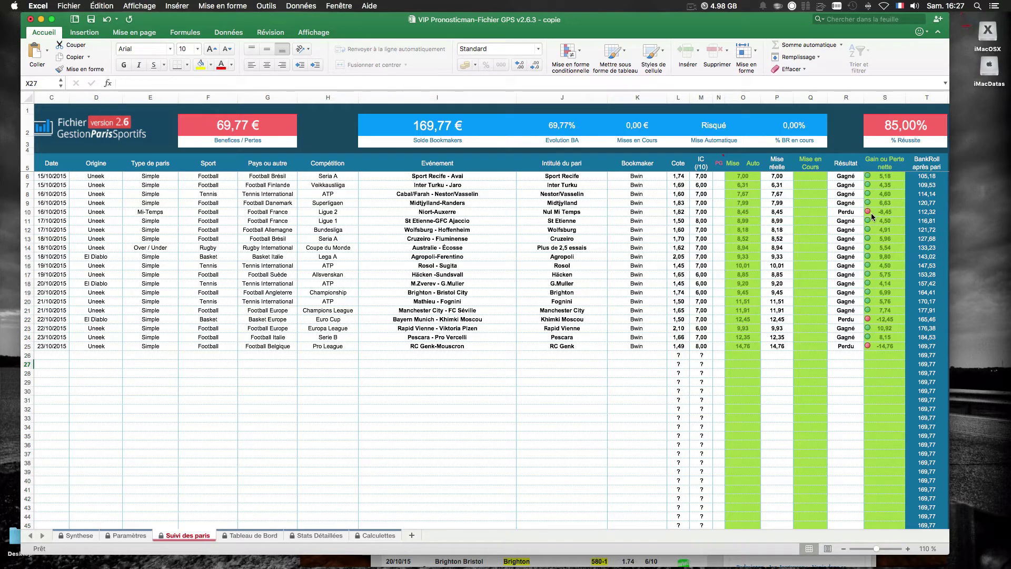
# - Review the recorded bets, stakes and results in the copy's Suivi des paris sheet, and view the key figures in Synthese
pyautogui.hscroll(-2, 258, 193)
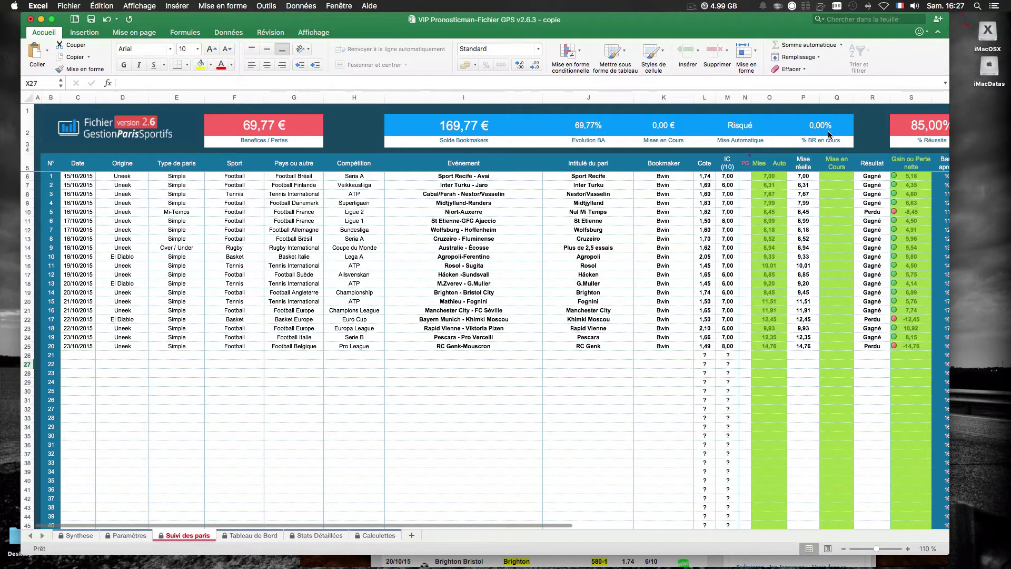
pyautogui.hscroll(2, 830, 135)
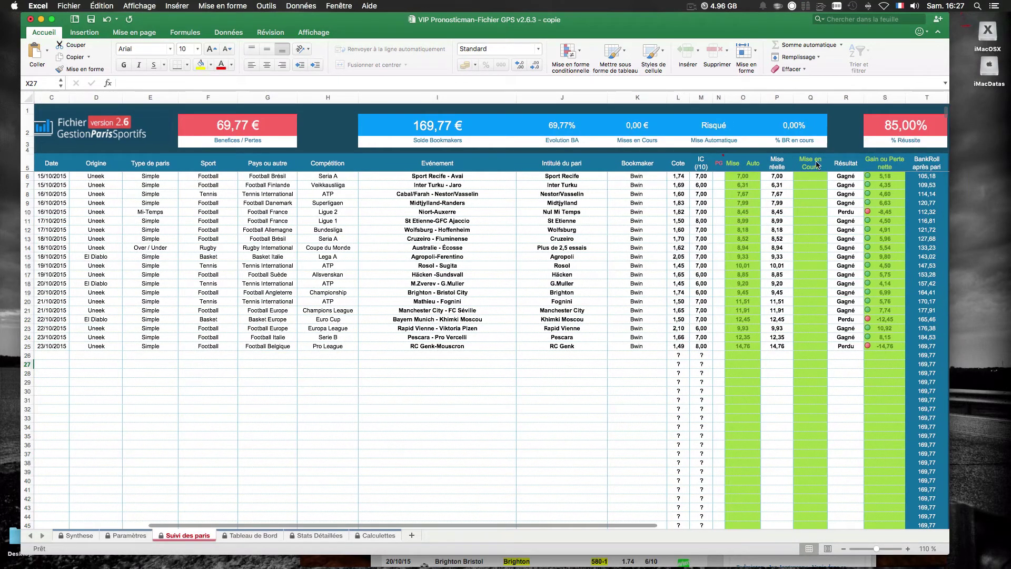
pyautogui.hscroll(-1, 701, 203)
pyautogui.hscroll(-1, 701, 203)
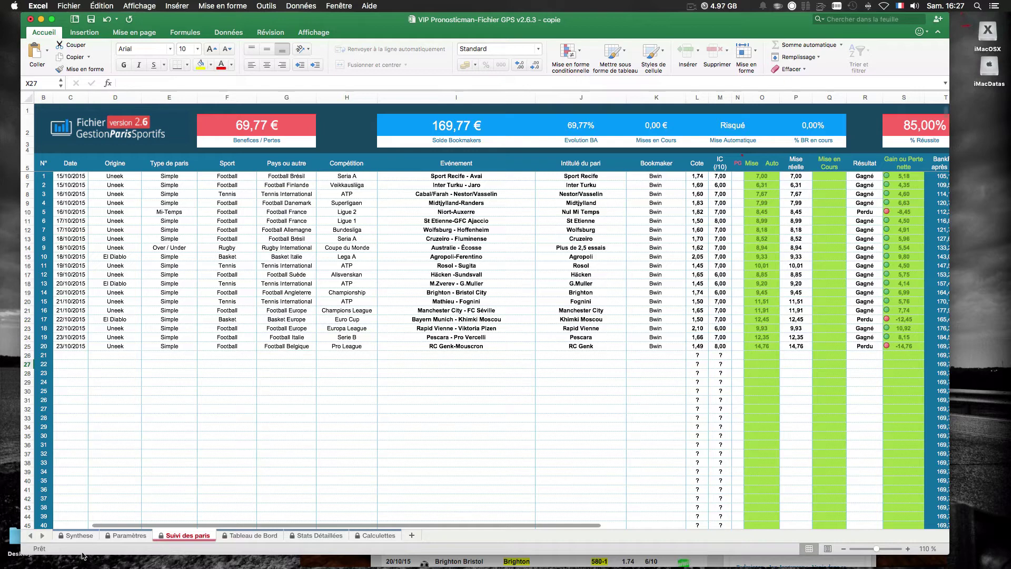
pyautogui.click(79, 536)
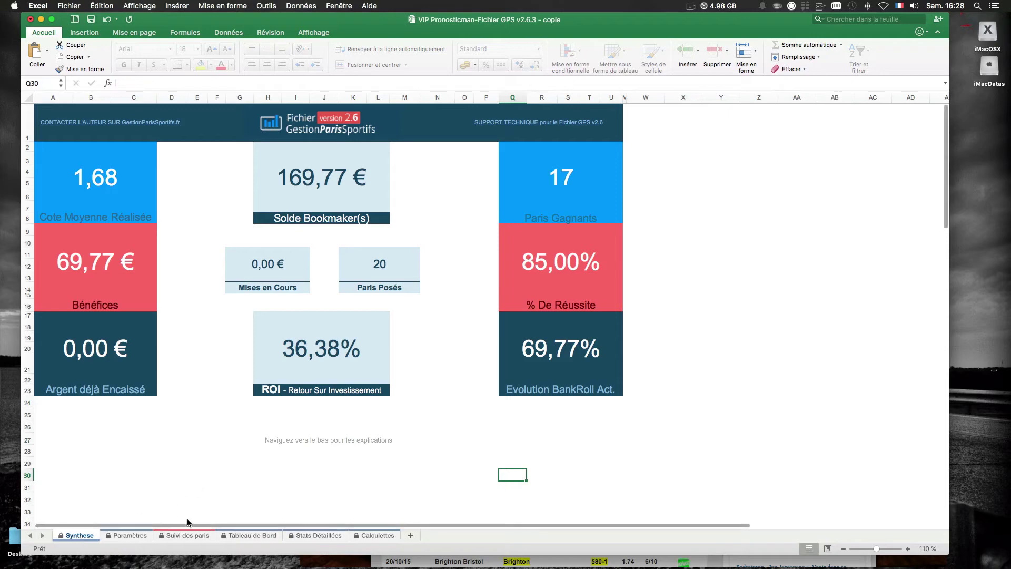
# - Examine the Tableau de Bord sheet's key figures, bankroll evolution chart, and statistics and profit/loss chart by sport
pyautogui.click(250, 533)
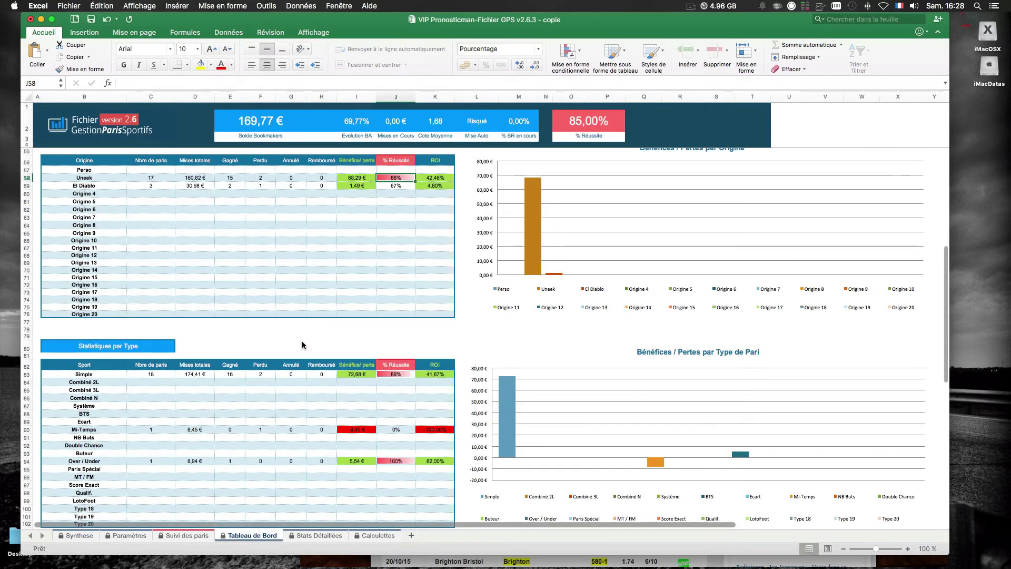
pyautogui.scroll(5, 300, 345)
pyautogui.scroll(10, 300, 346)
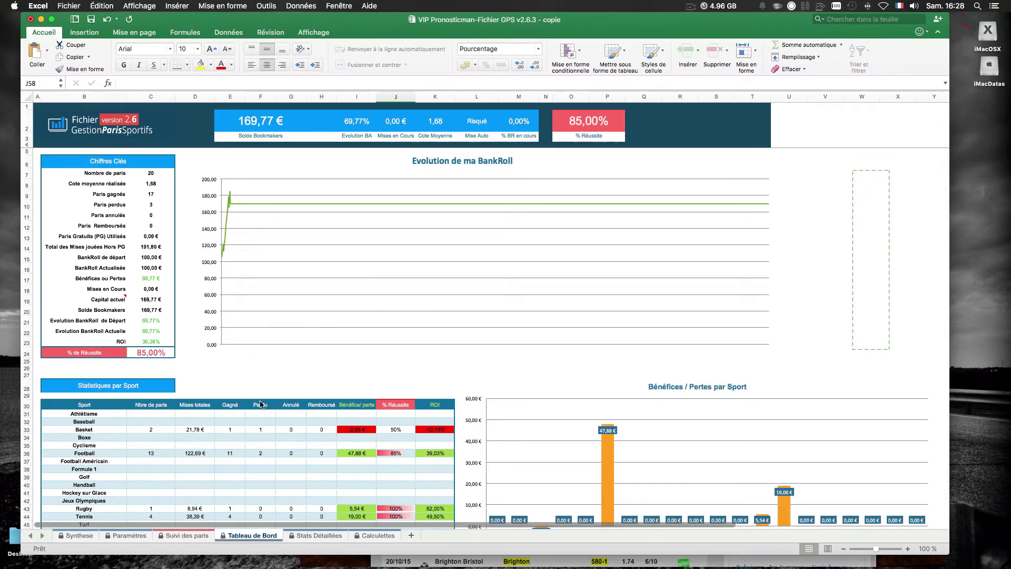
pyautogui.scroll(-2, 260, 405)
pyautogui.scroll(-4, 260, 404)
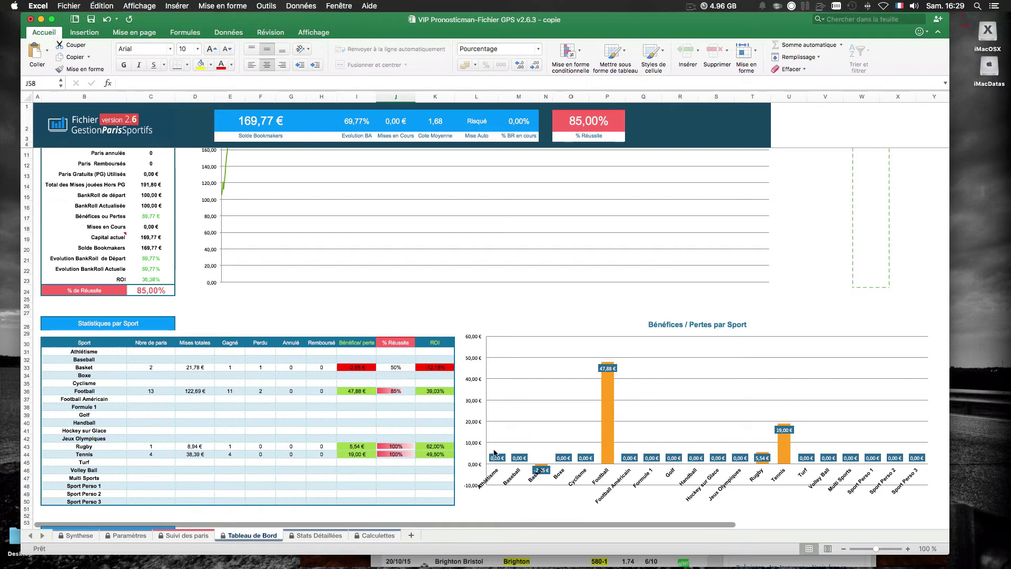
pyautogui.moveTo(606, 451)
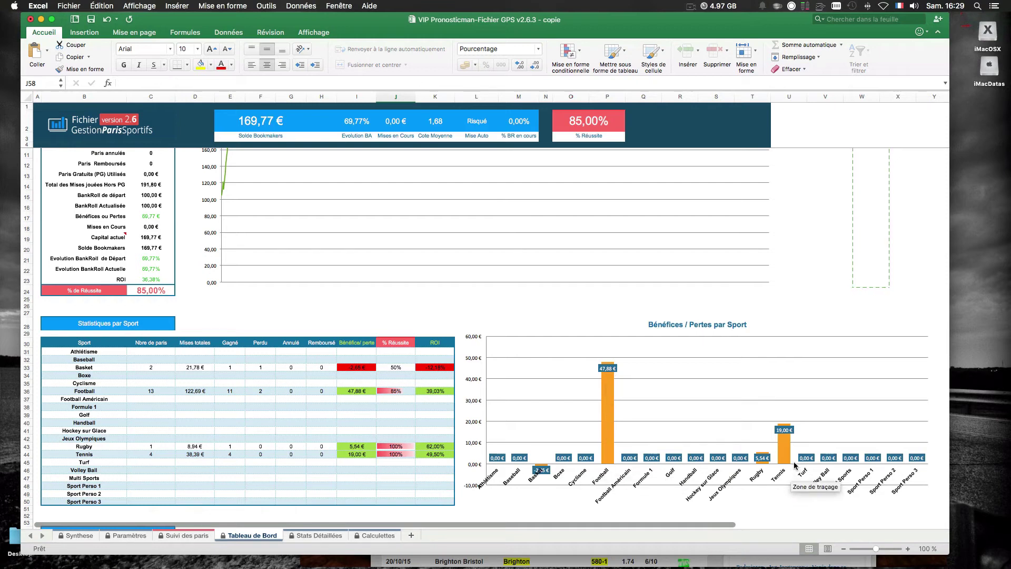
# - Examine the Tableau de Bord statistics and profit/loss charts by sport, origin, bet type and bookmaker
pyautogui.moveTo(789, 453)
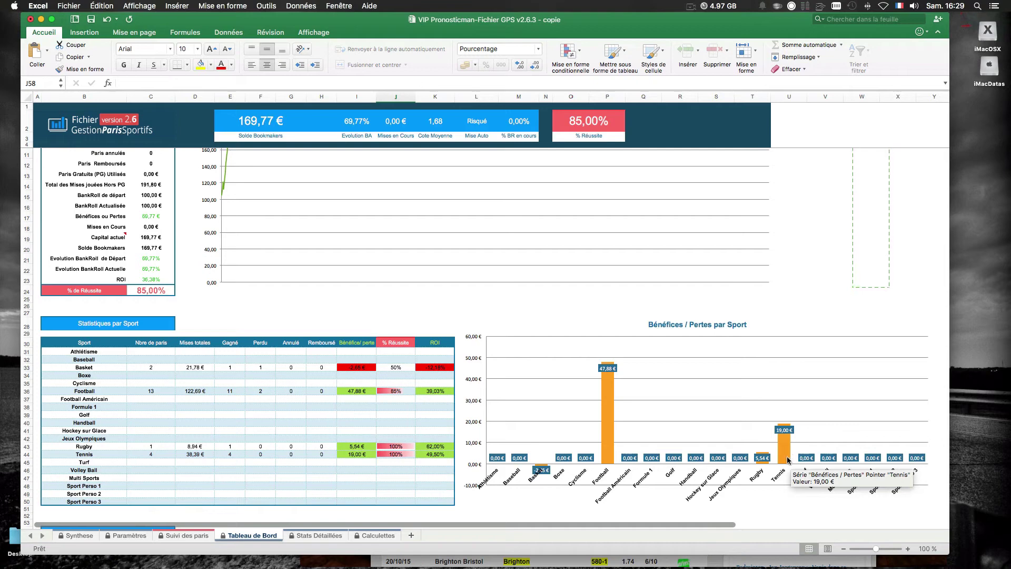
pyautogui.scroll(-5, 767, 466)
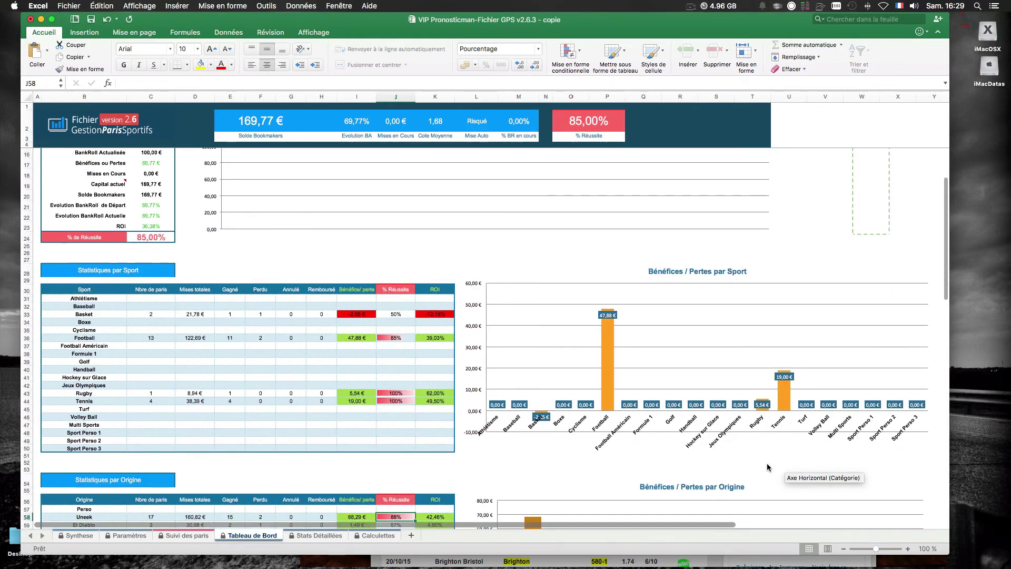
pyautogui.scroll(-10, 766, 462)
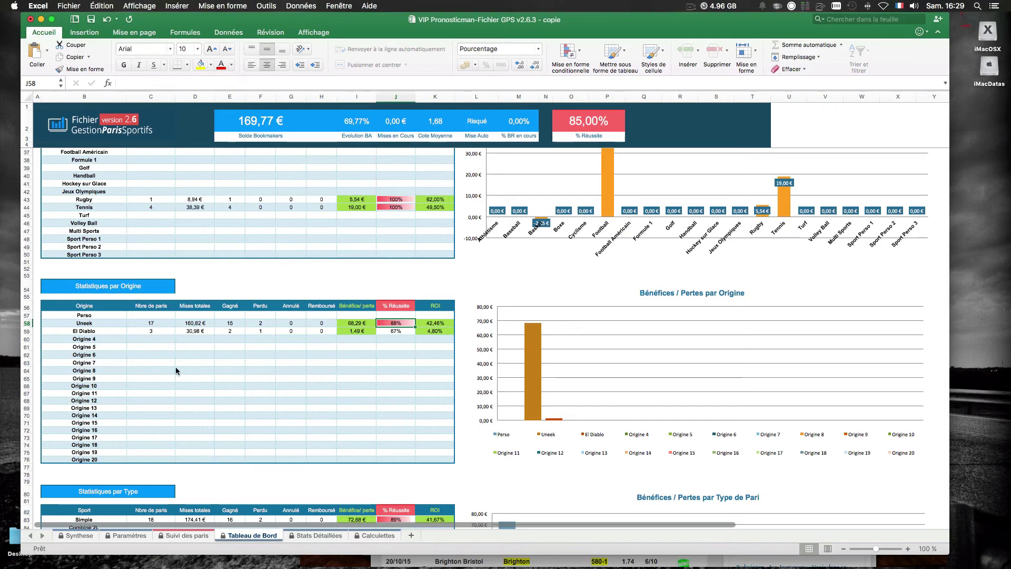
pyautogui.scroll(-5, 176, 370)
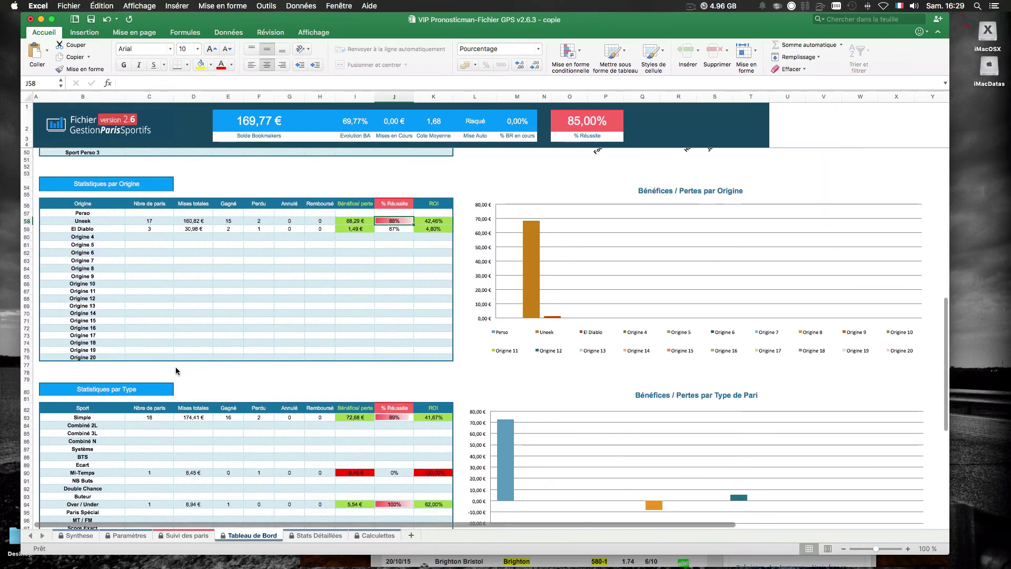
pyautogui.scroll(-3, 176, 370)
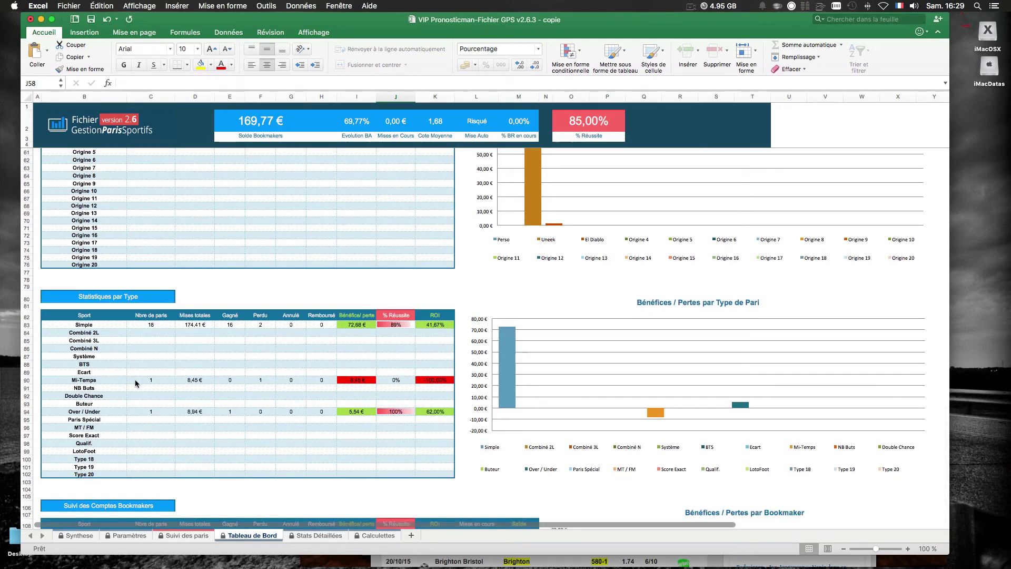
pyautogui.scroll(-1, 135, 381)
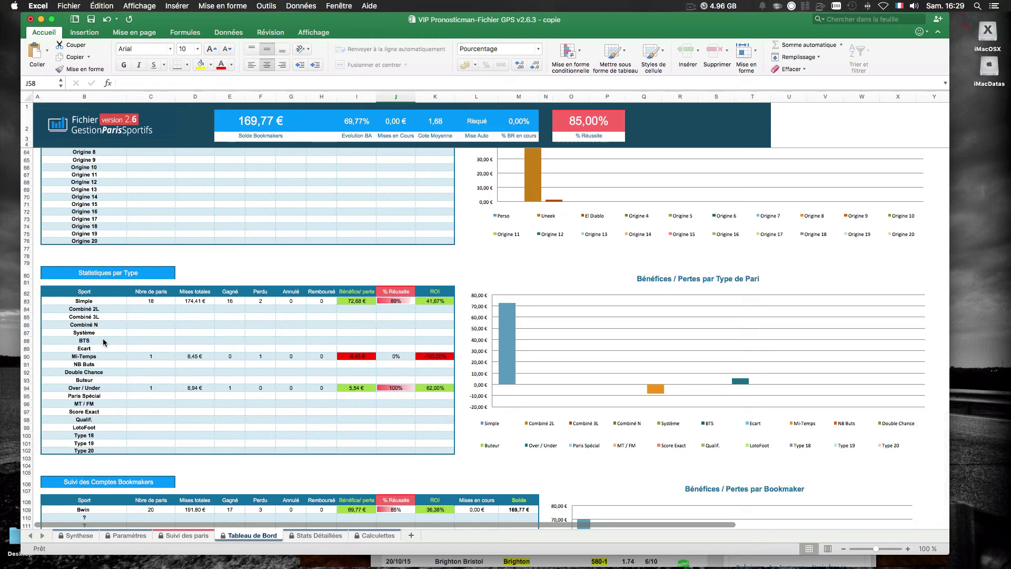
pyautogui.scroll(-5, 104, 342)
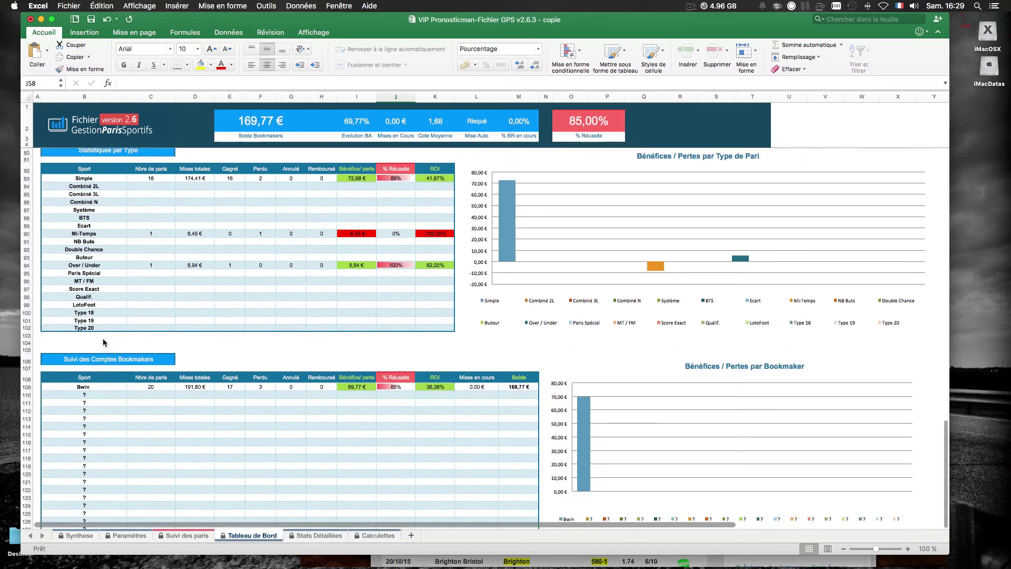
pyautogui.scroll(-3, 104, 342)
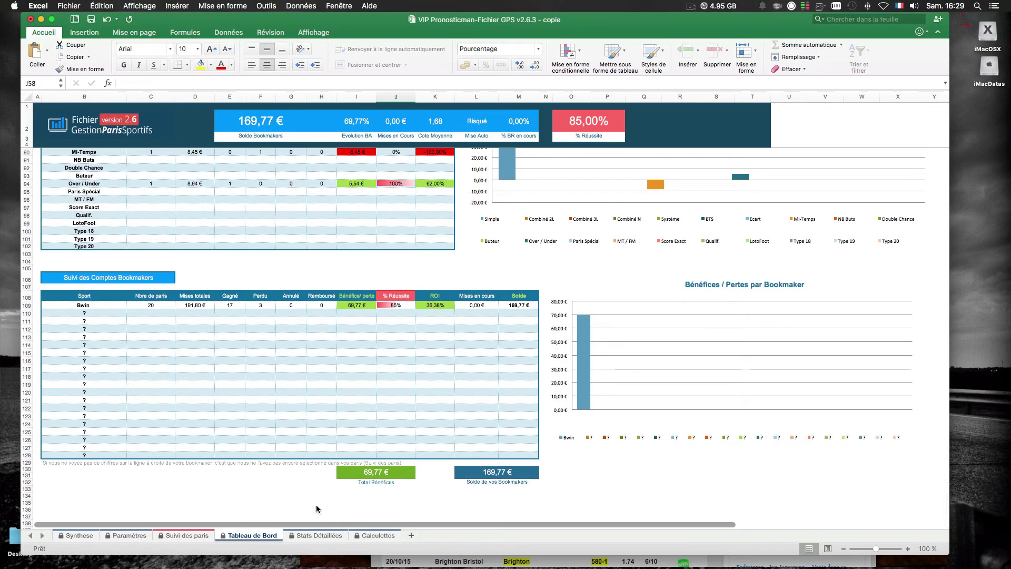
# - Review the per-competition results for Basketball and Football in the Stats Détaillées sheet
pyautogui.click(314, 535)
pyautogui.scroll(-10, 373, 448)
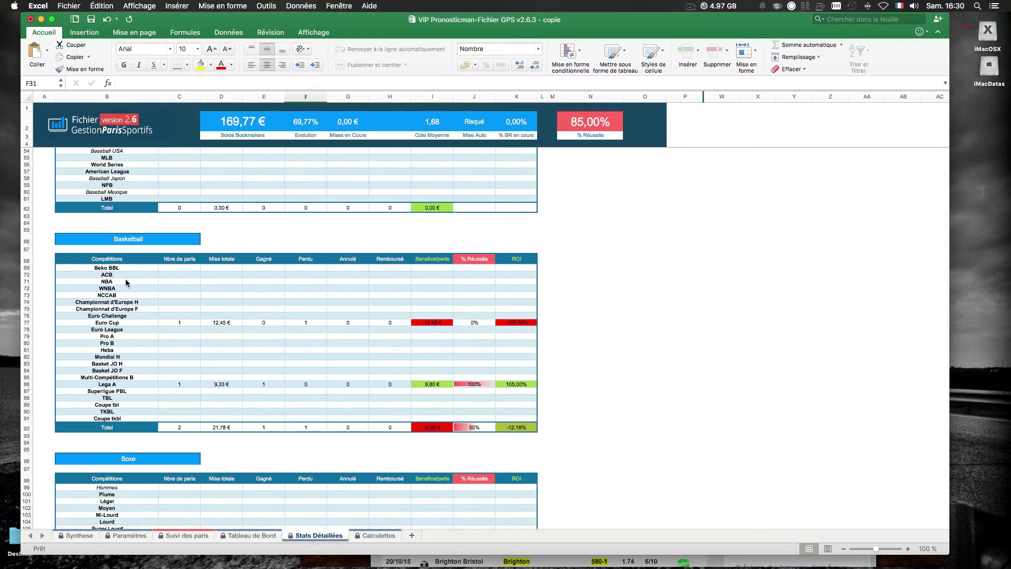
pyautogui.scroll(-5, 126, 279)
pyautogui.scroll(-15, 126, 283)
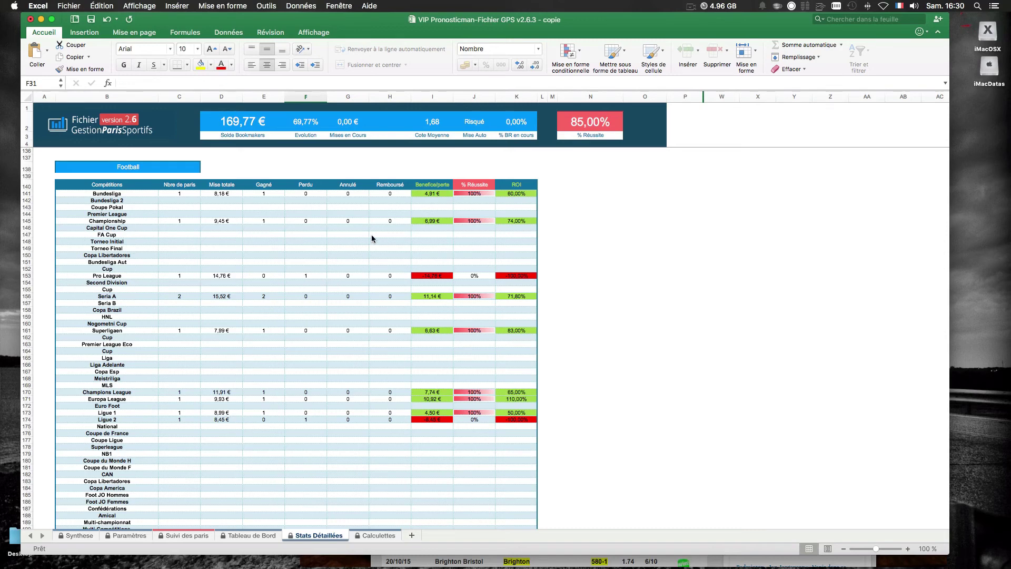
pyautogui.scroll(-1, 383, 390)
pyautogui.scroll(-3, 383, 390)
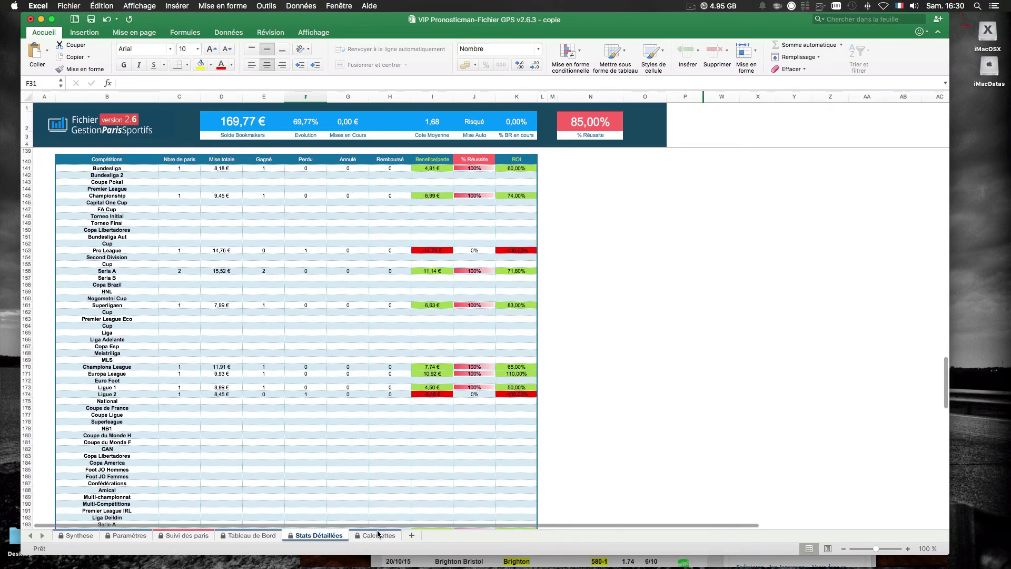
# - Look over the betting calculators in the Calculettes sheet and return to the Synthese sheet
pyautogui.click(377, 535)
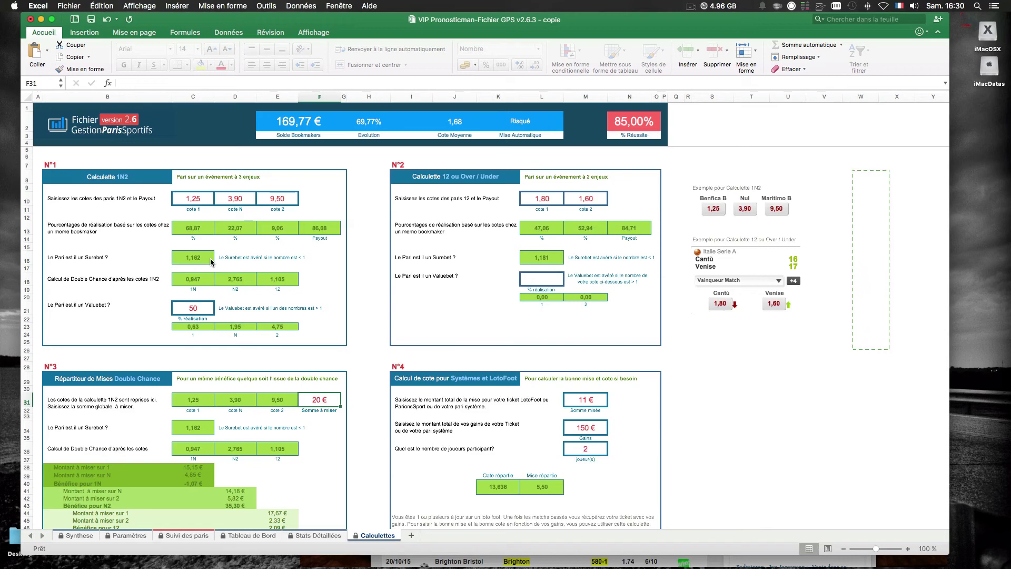
pyautogui.scroll(-2, 211, 262)
pyautogui.scroll(3, 546, 380)
pyautogui.click(80, 535)
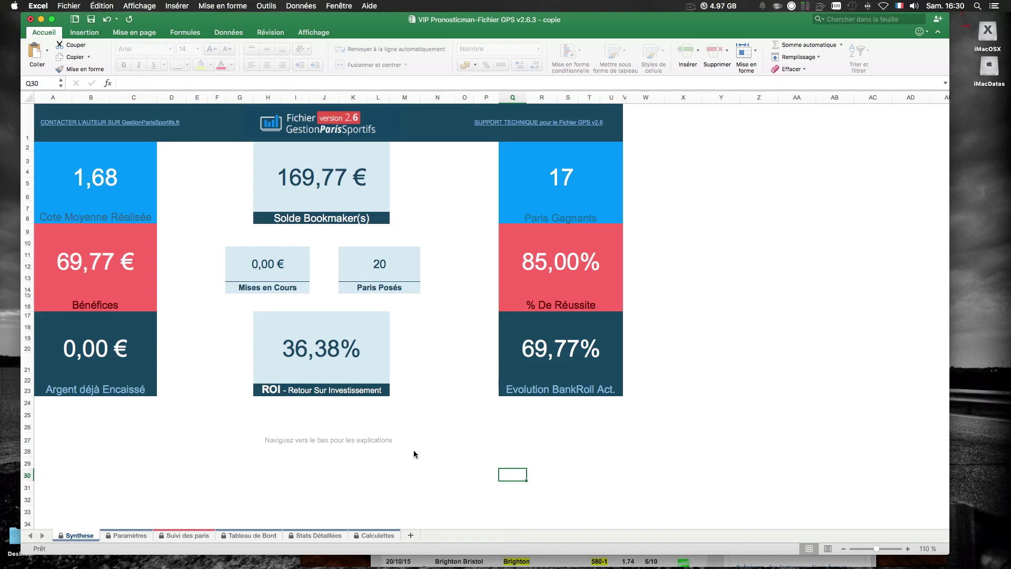
# - Switch to the OpenOffice Calc version of the Pronosticman VIP workbook and view its Synthese, Paramètres and Suivi des paris sheets
pyautogui.moveTo(763, 567)
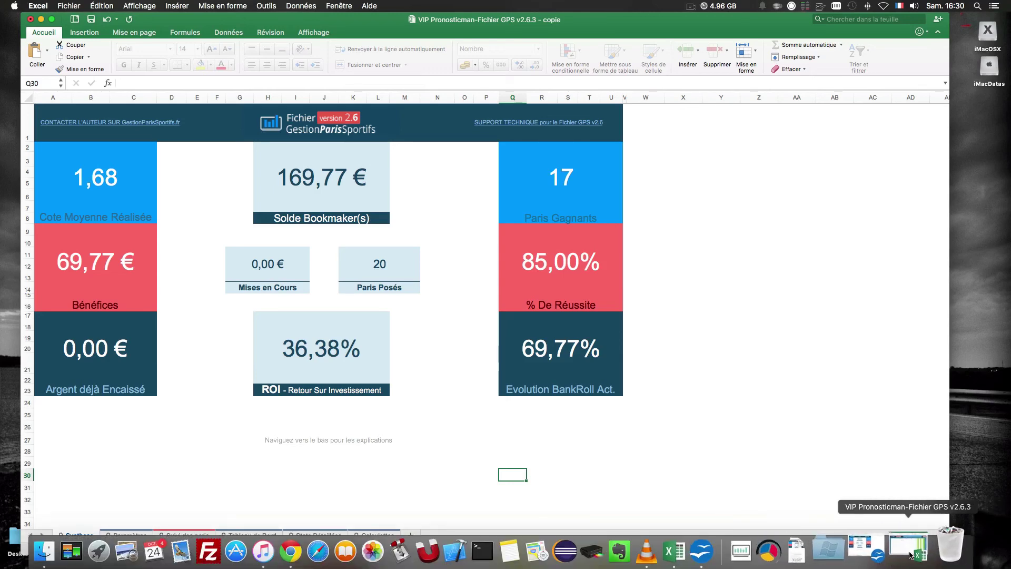
pyautogui.click(885, 553)
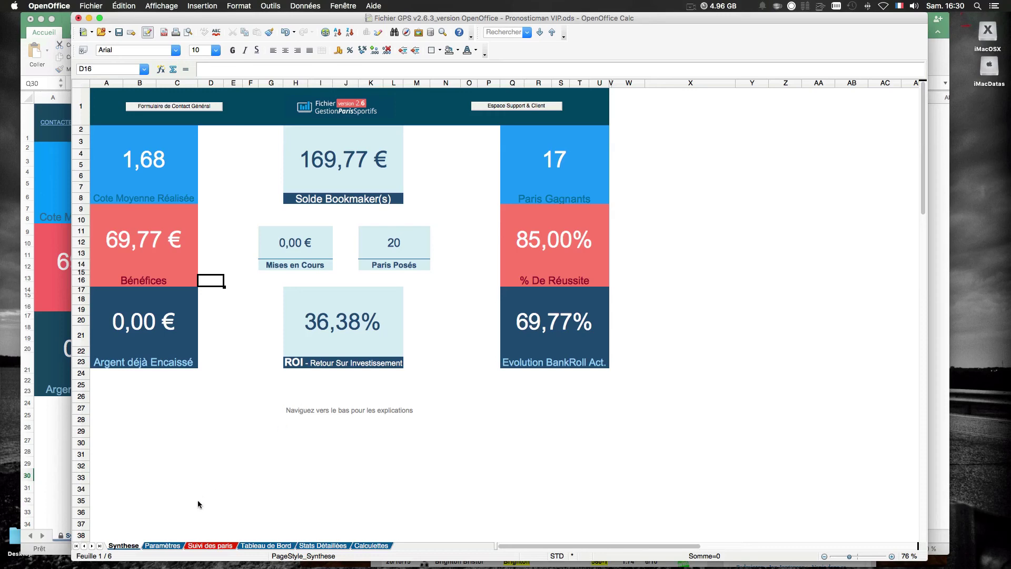
pyautogui.click(163, 546)
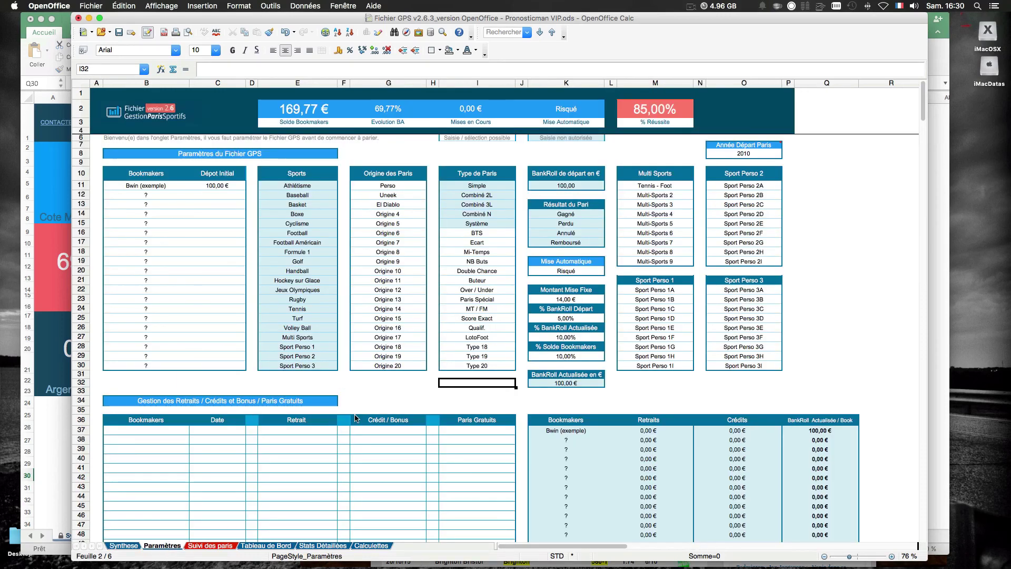
pyautogui.click(218, 545)
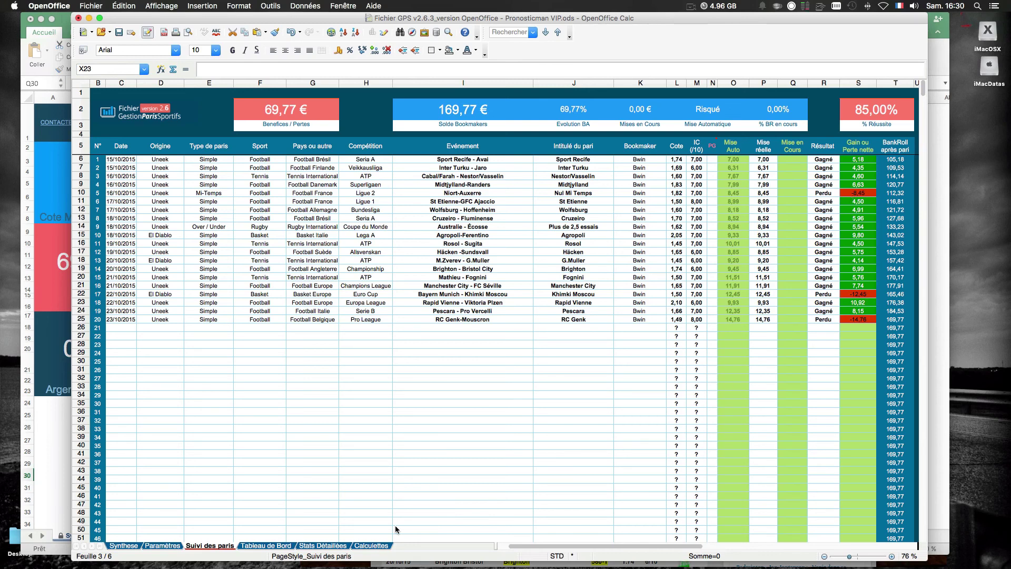
# - Examine the key figures, bankroll chart, and sport and origin statistics in the OpenOffice workbook's Tableau de Bord sheet
pyautogui.click(267, 545)
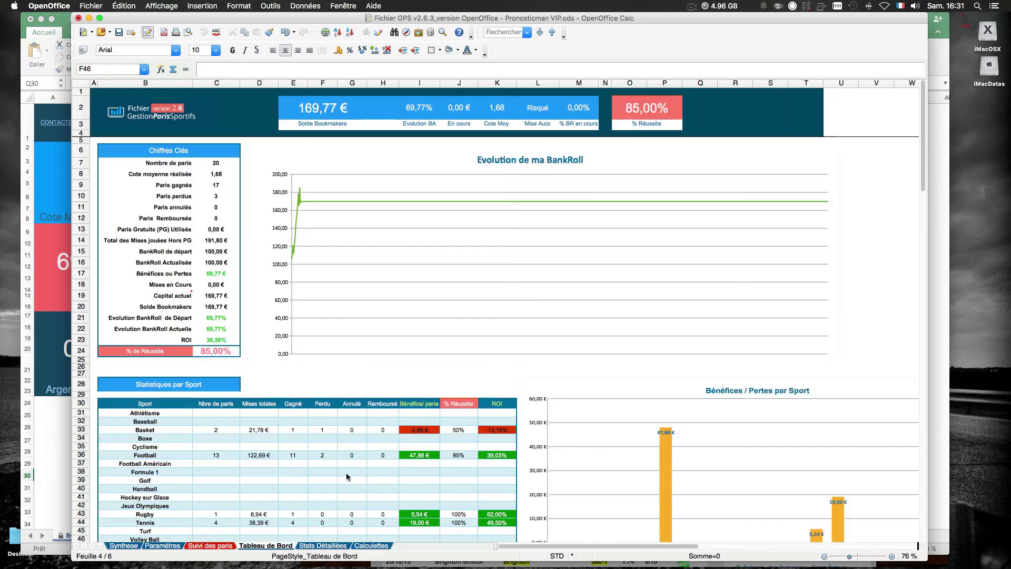
pyautogui.scroll(-4, 346, 476)
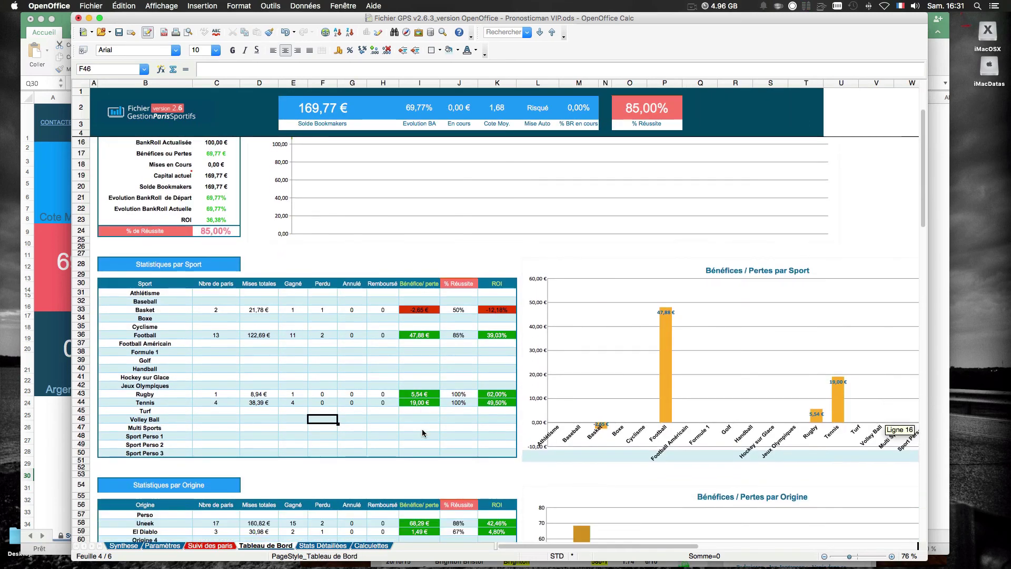
pyautogui.scroll(-3, 422, 433)
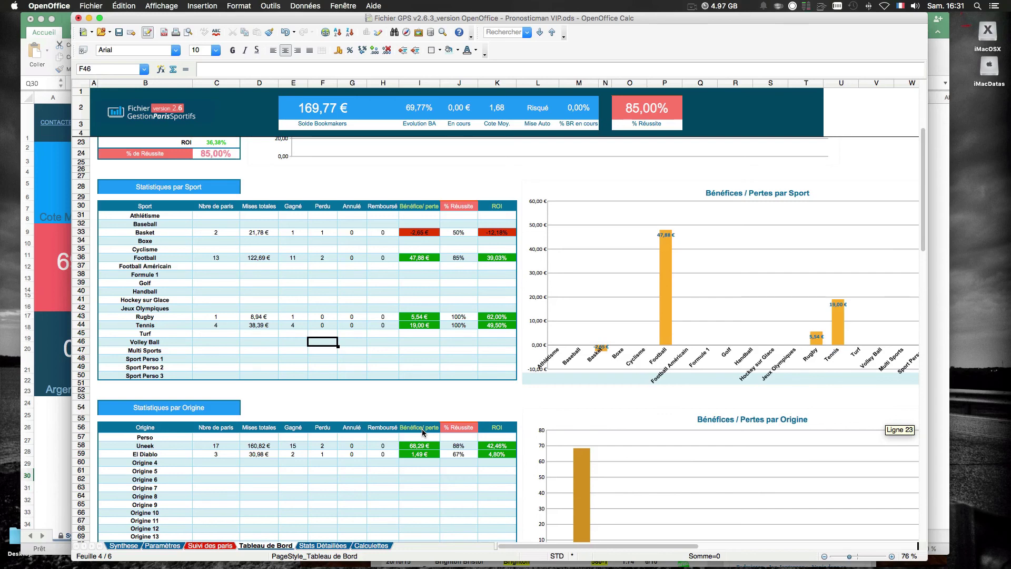
pyautogui.scroll(2, 422, 432)
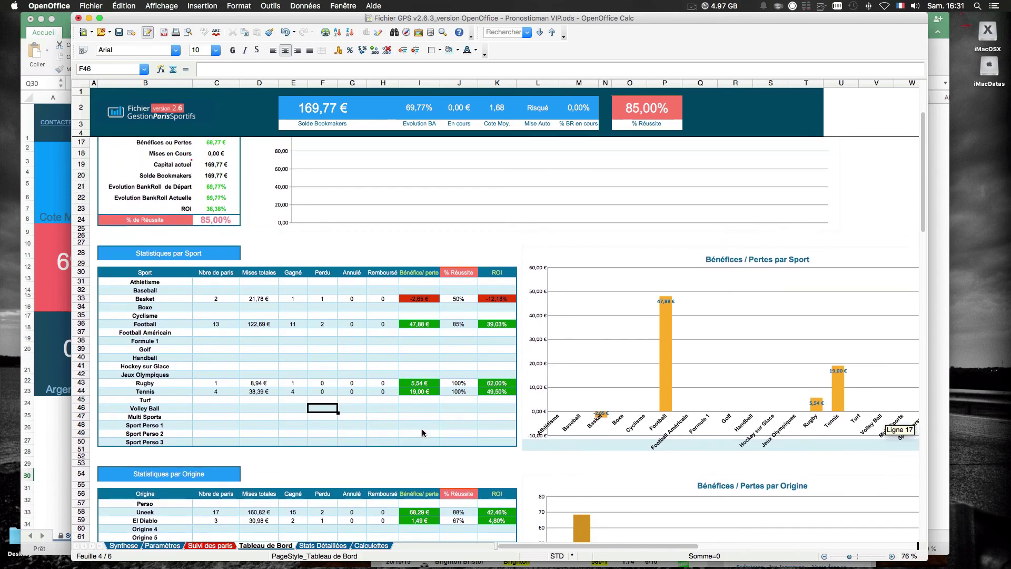
pyautogui.scroll(4, 422, 433)
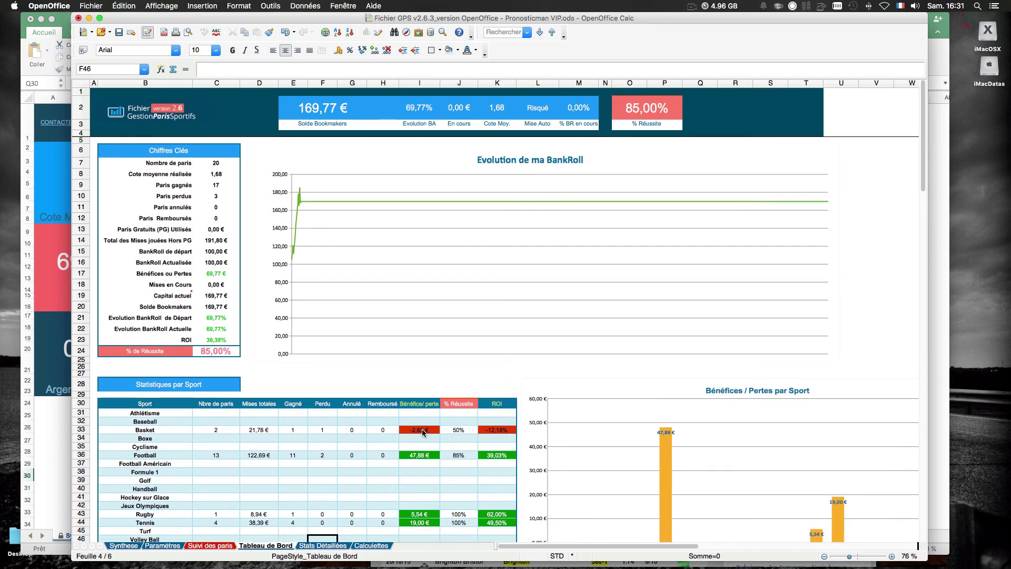
# - Bring up the Excel and OpenOffice workbooks in turn, and switch to Chrome to view the latest Prono VIP predictions
pyautogui.click(52, 467)
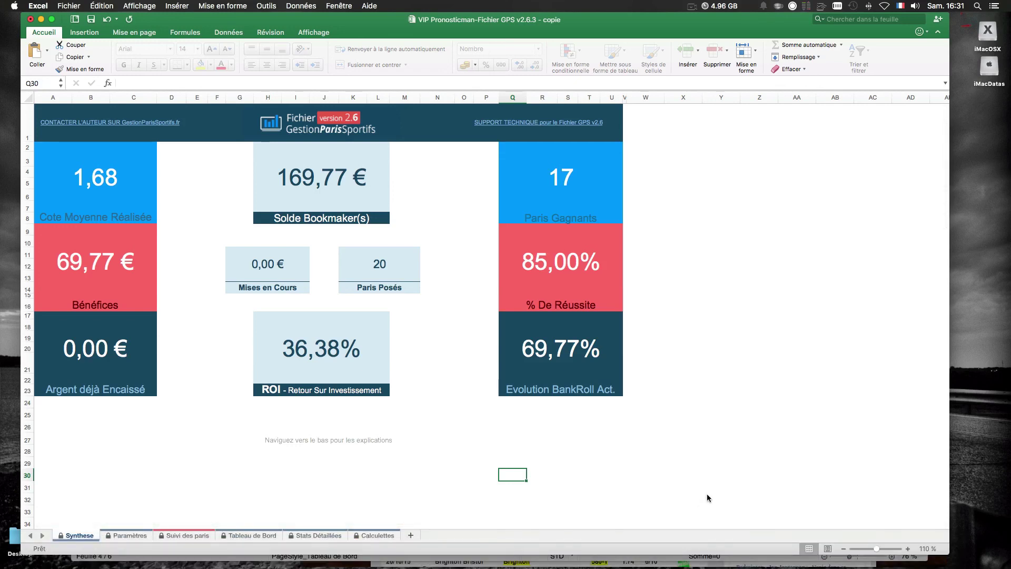
pyautogui.click(710, 562)
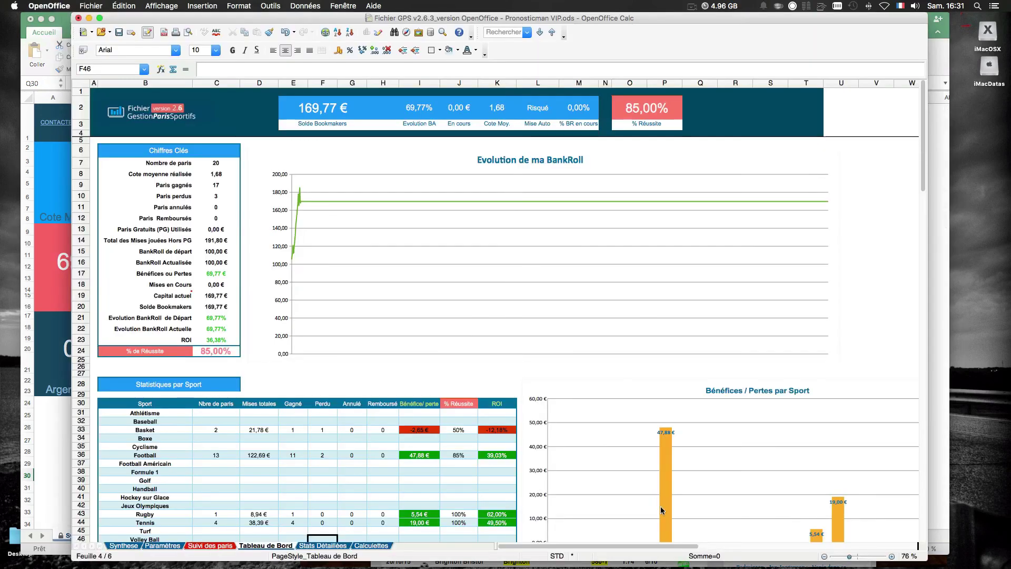
pyautogui.click(764, 565)
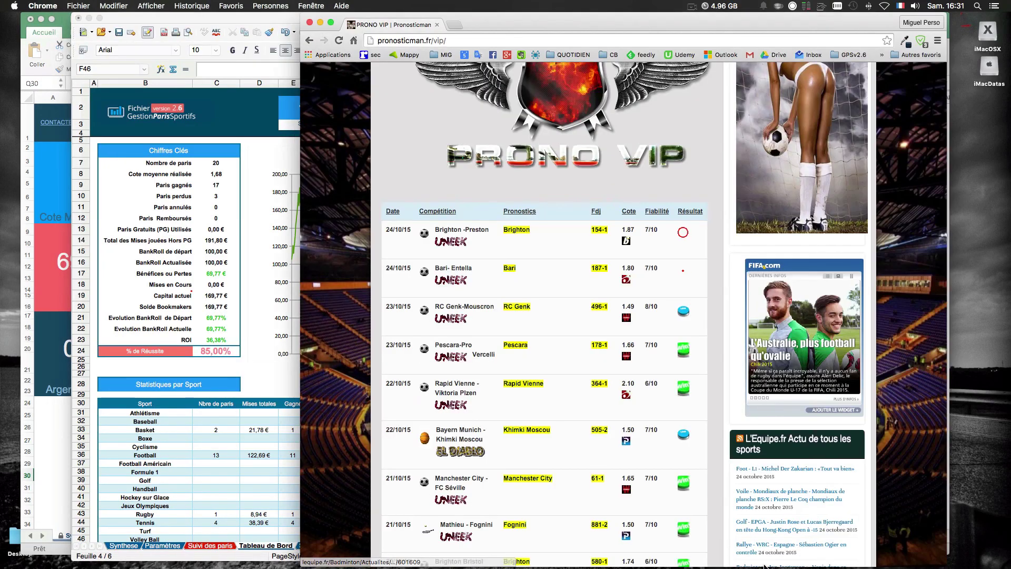
pyautogui.scroll(3, 493, 416)
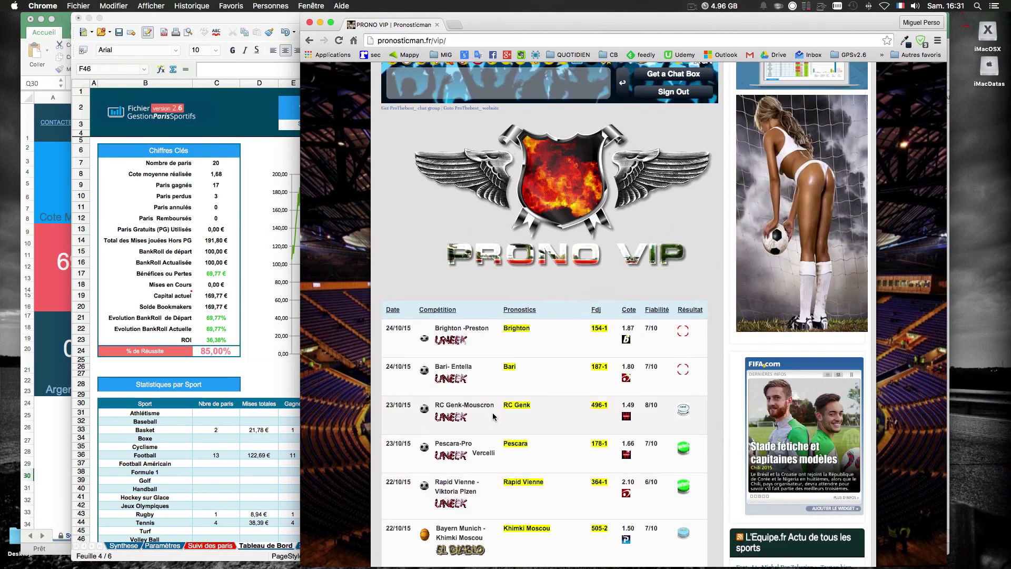
pyautogui.scroll(-2, 493, 417)
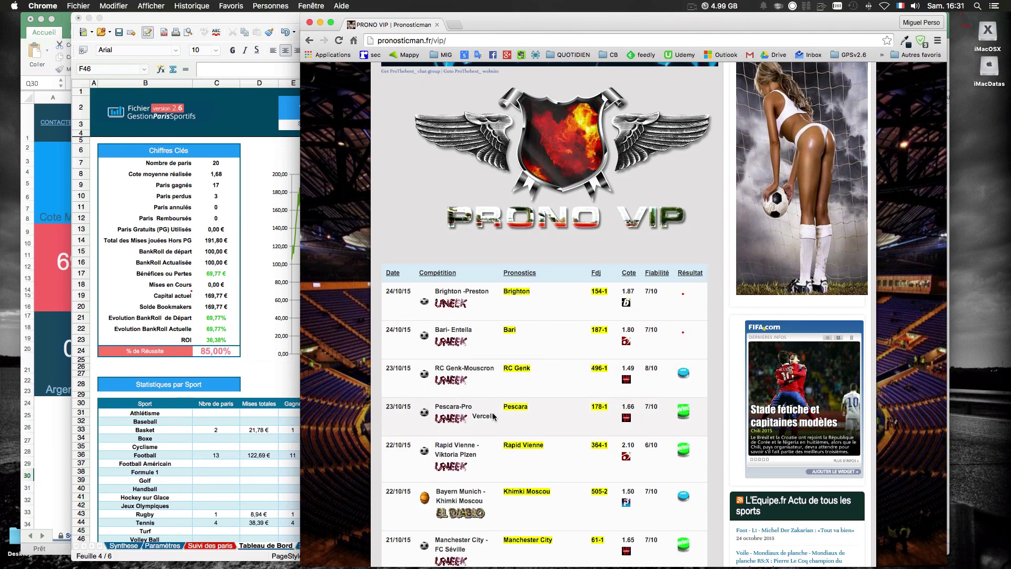
pyautogui.click(692, 6)
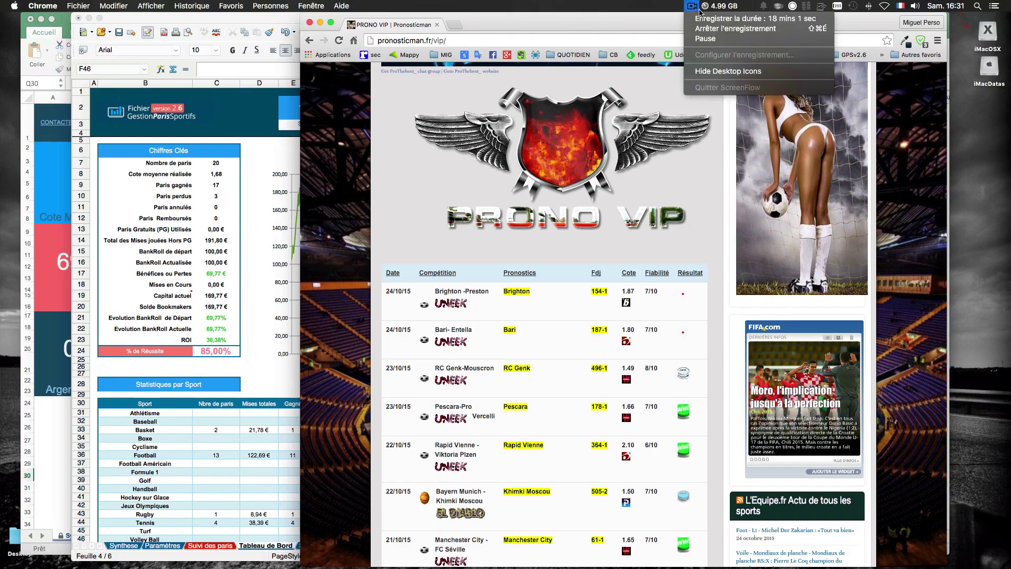